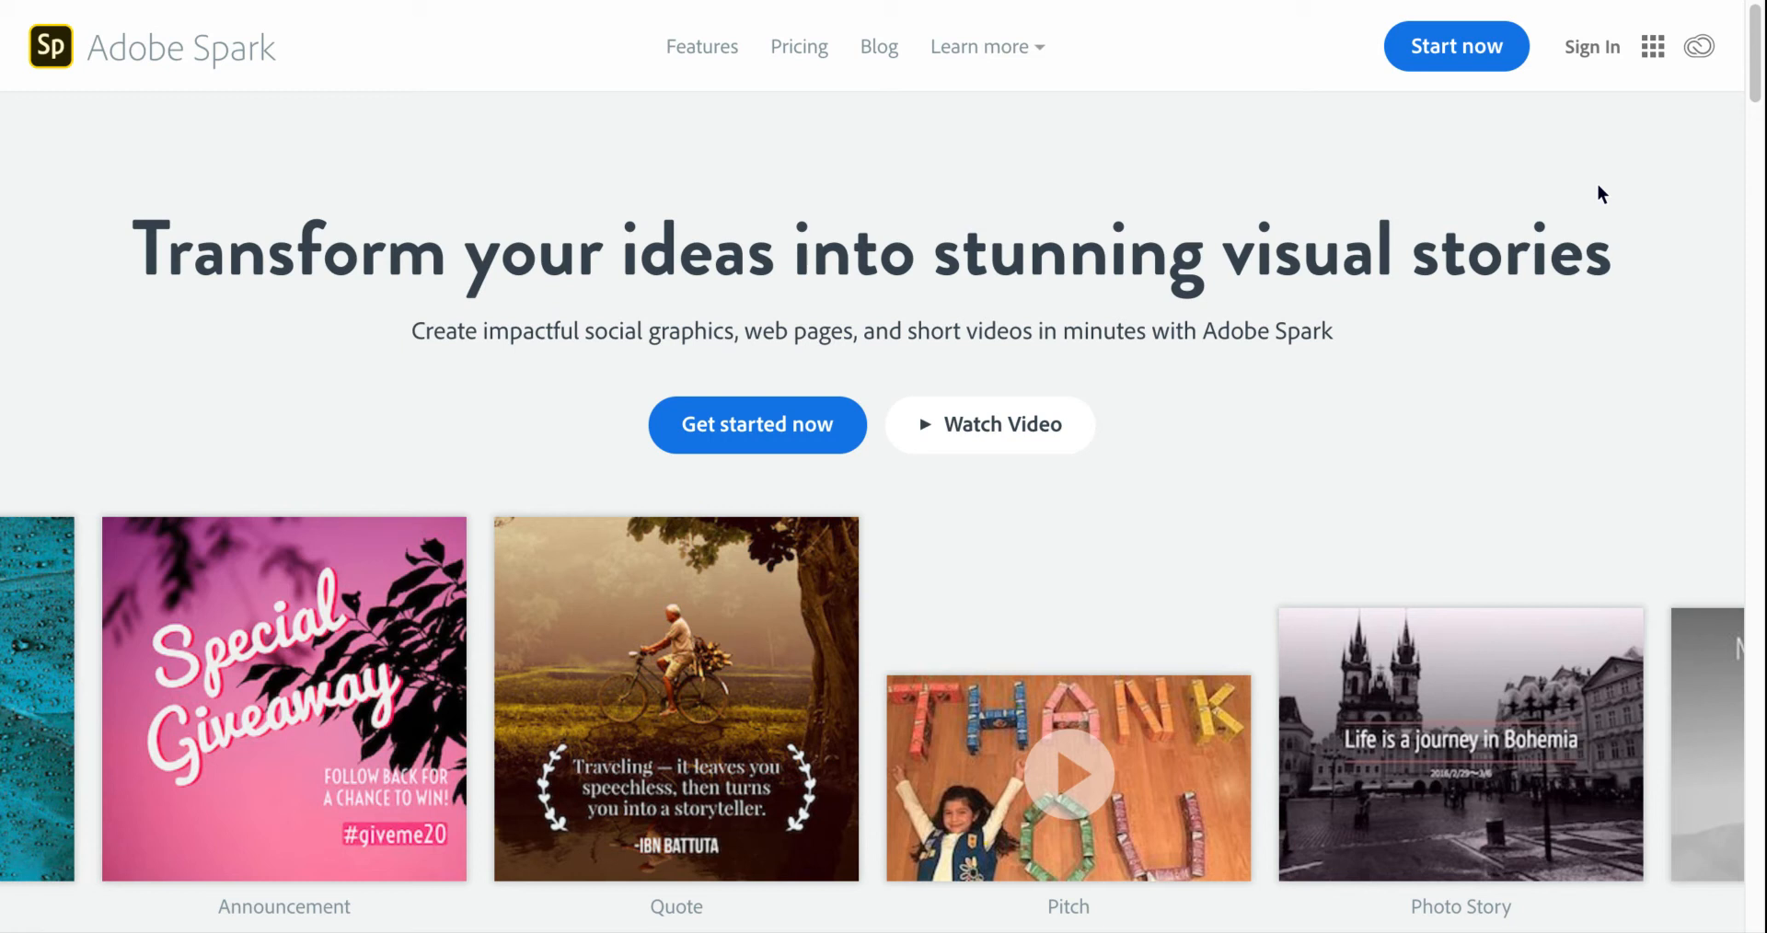
Sign in to Adobe Spark with the school account login, using the prefilled e-mail and the Company or School Account
scroll(1602, 193, "down", 1)
left_click(1595, 57)
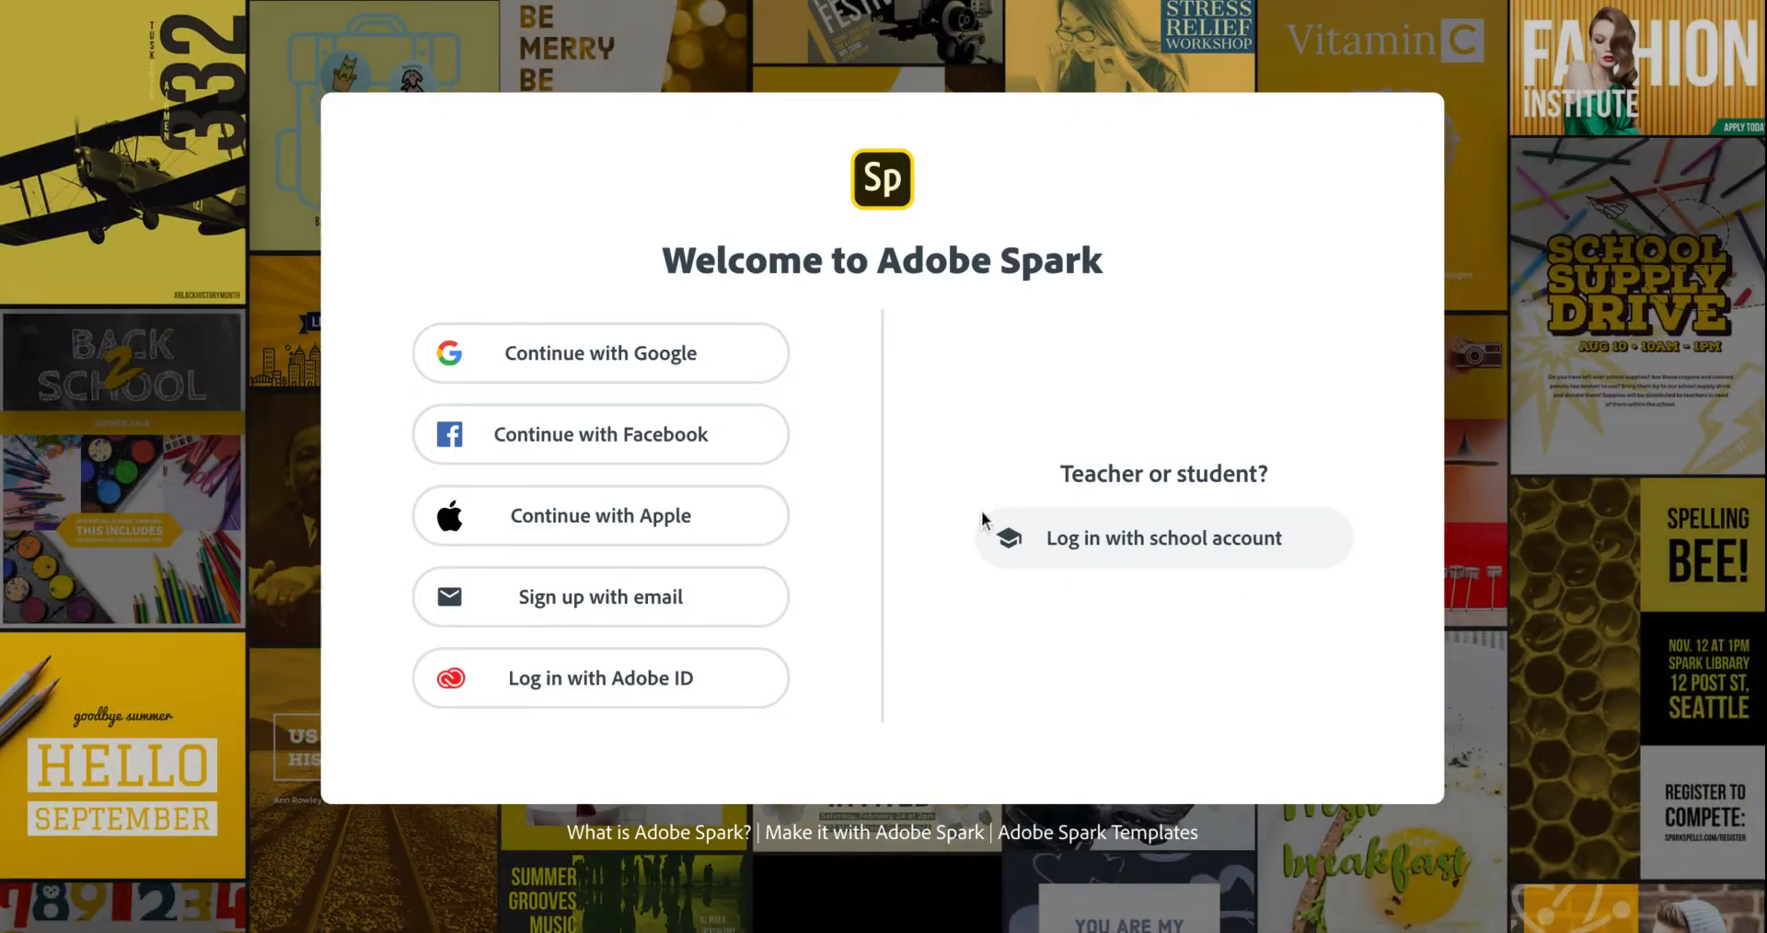
left_click(1148, 548)
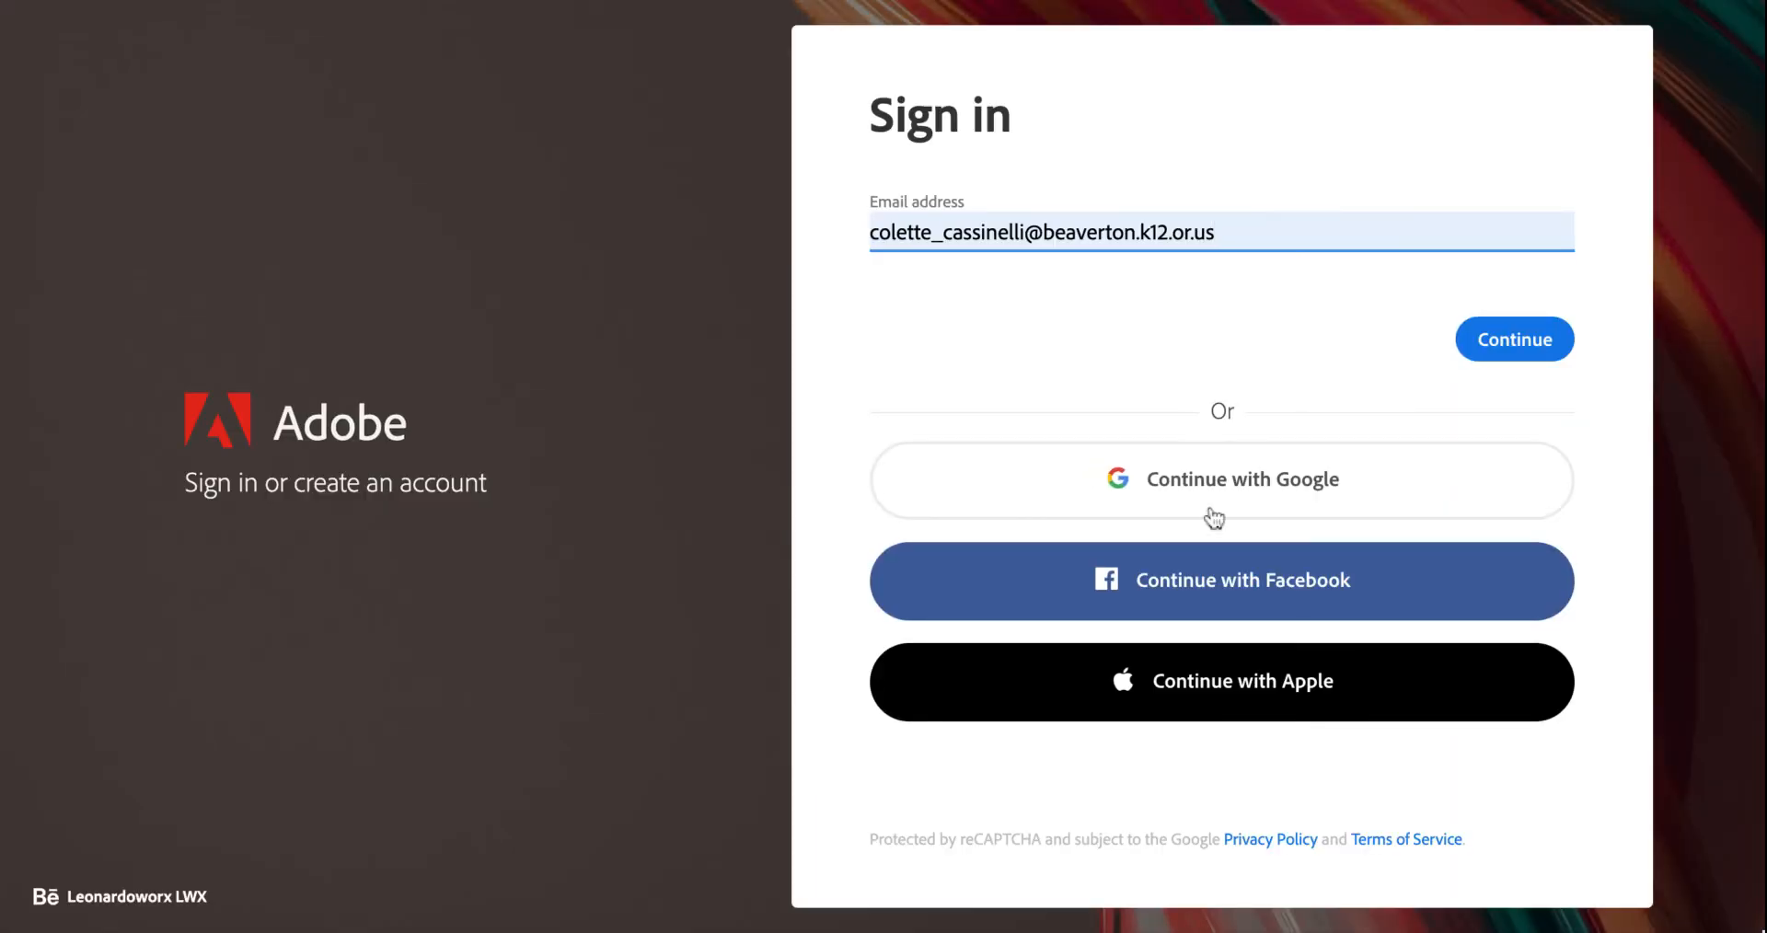
left_click(1512, 341)
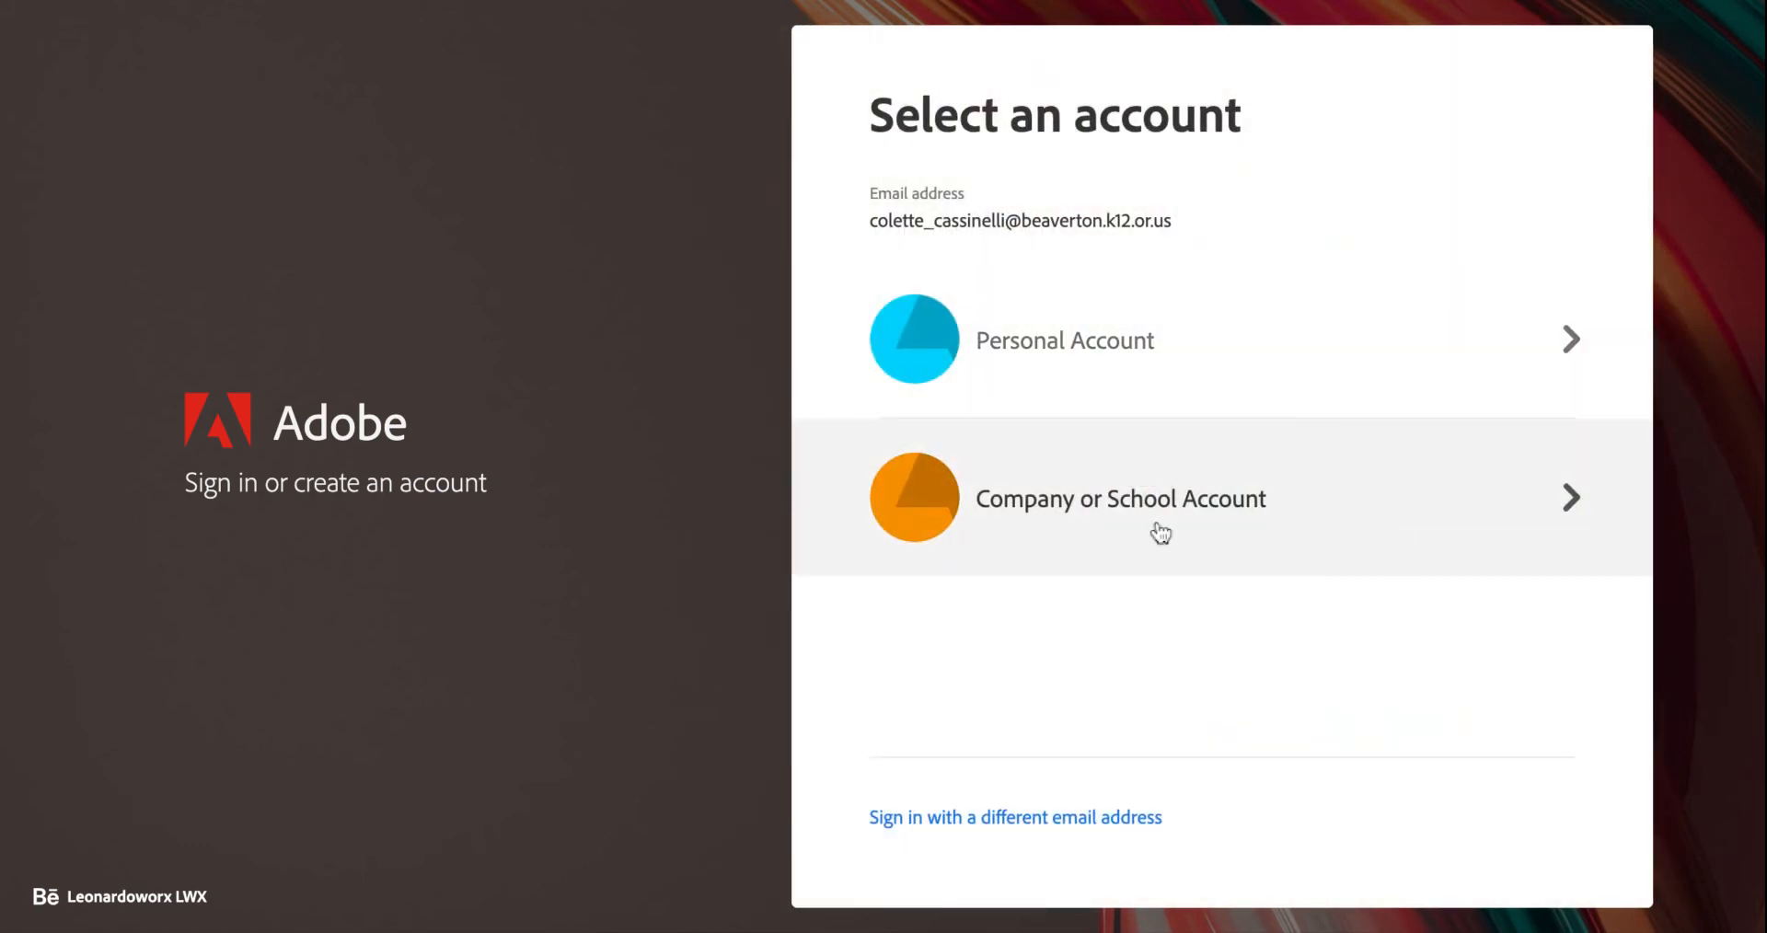
left_click(1572, 514)
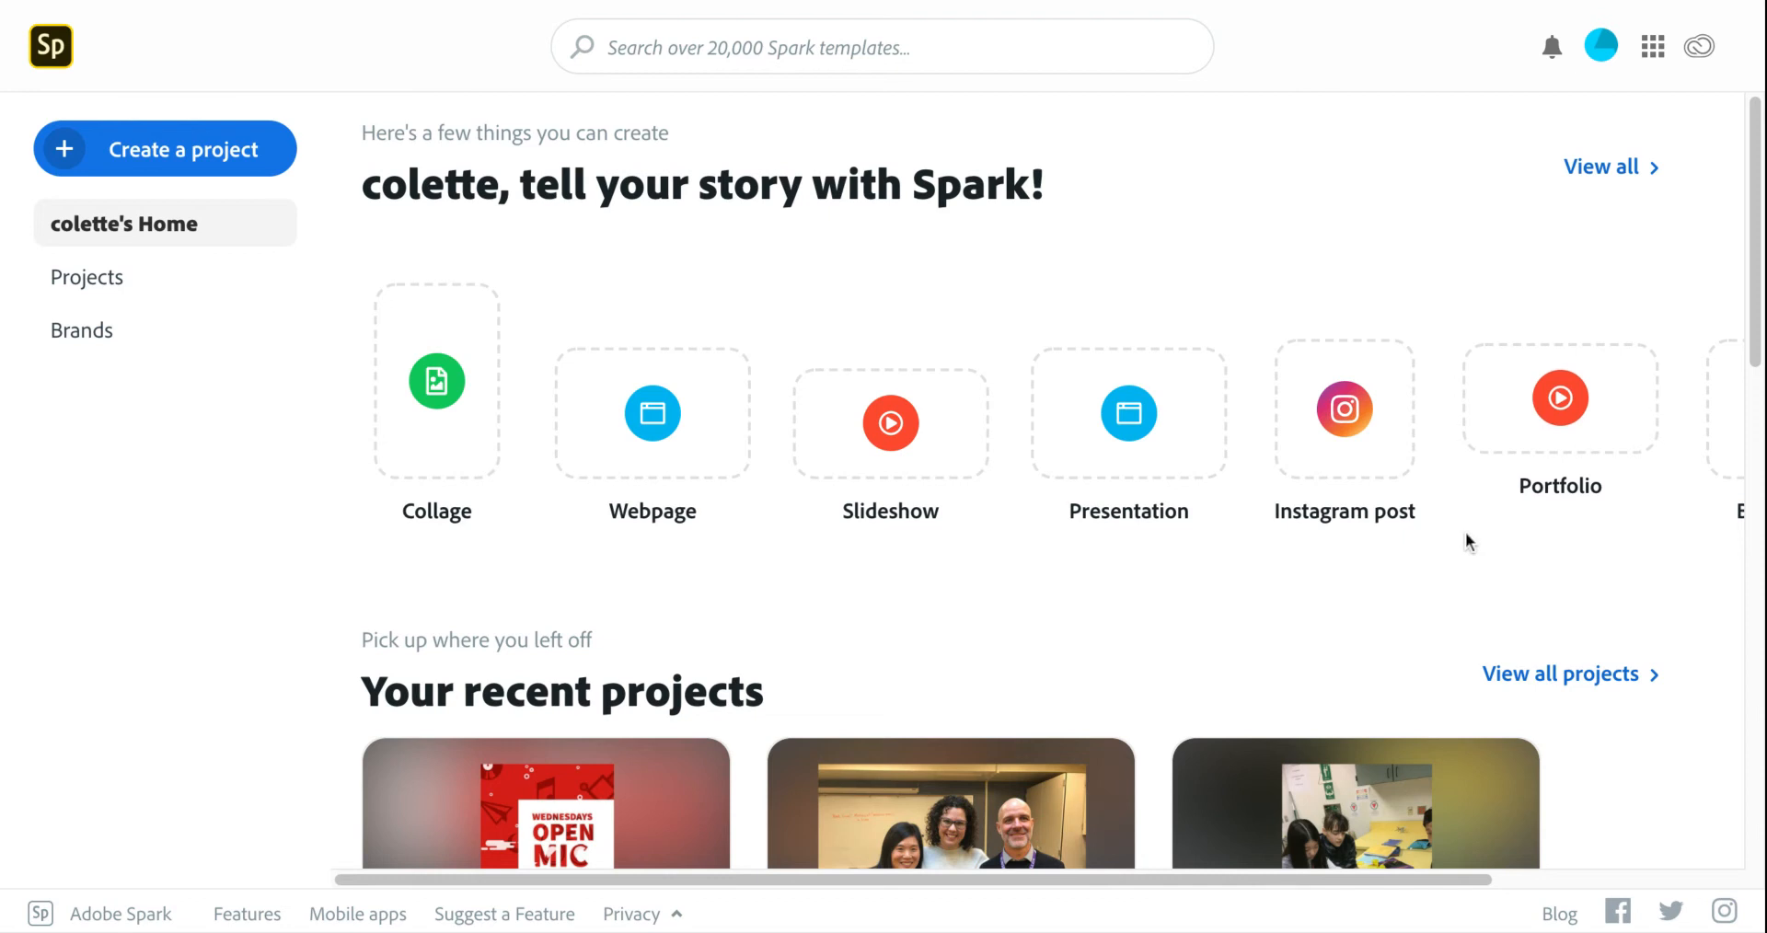
View all project types and examine the template categories, from Popular and social media to business, teaching and causes
left_click(1609, 167)
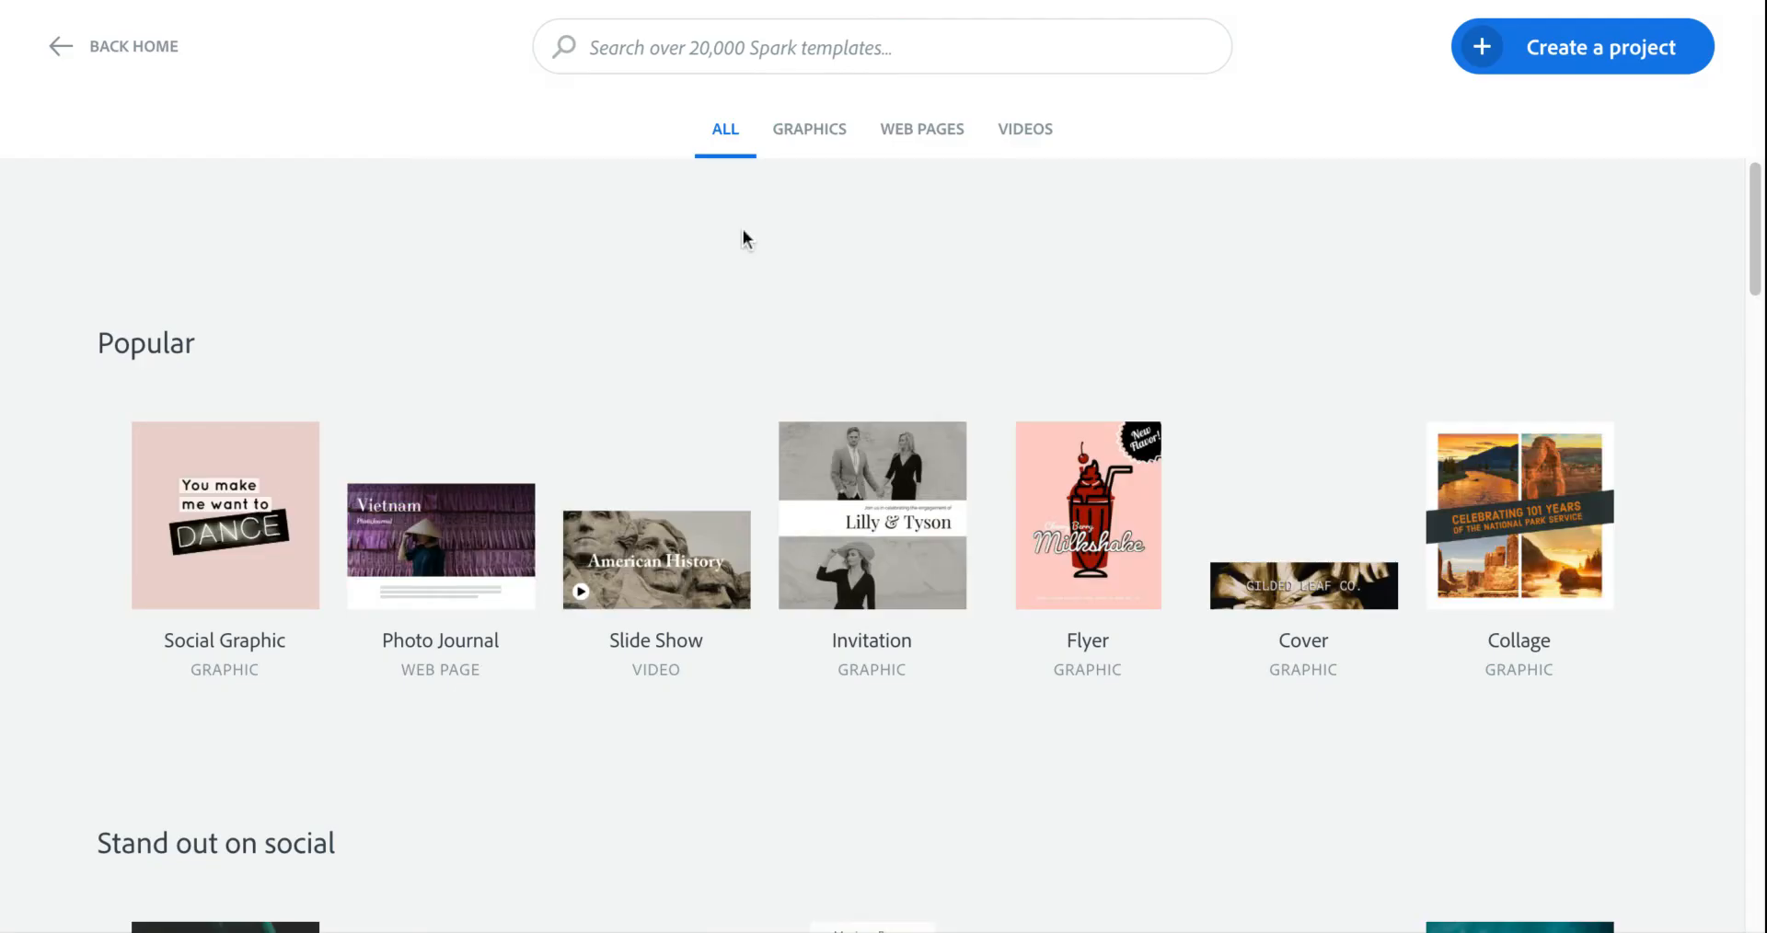
mouse_move(189, 552)
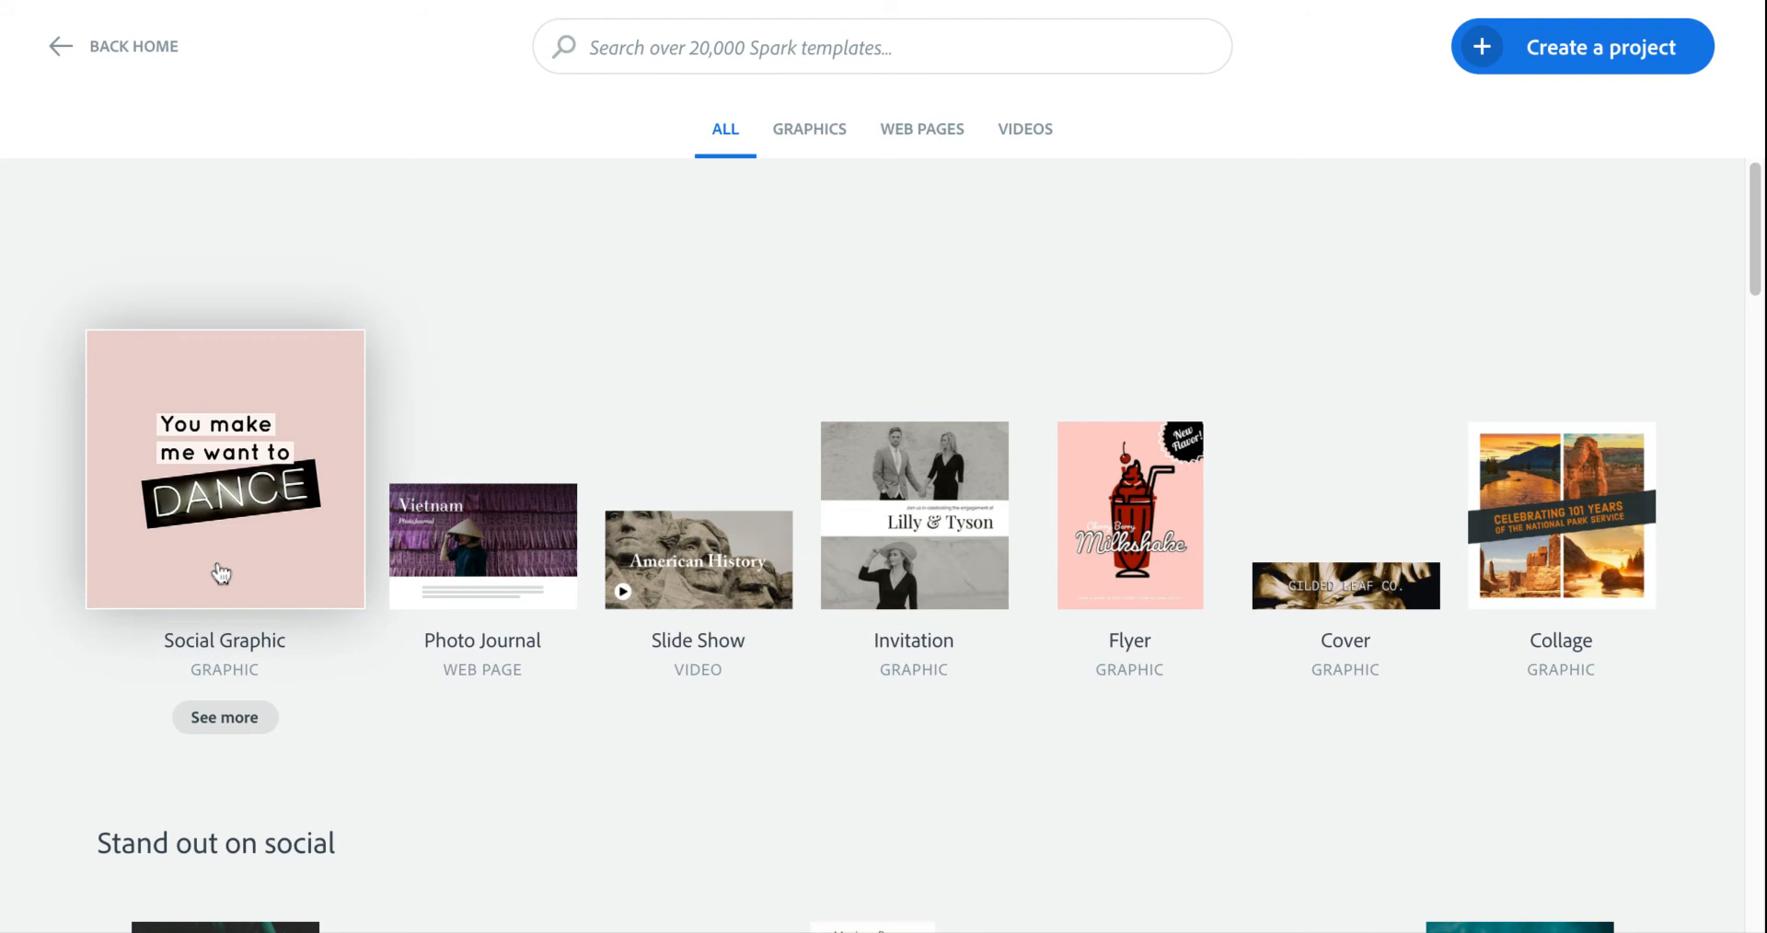
scroll(221, 574, "down", 3)
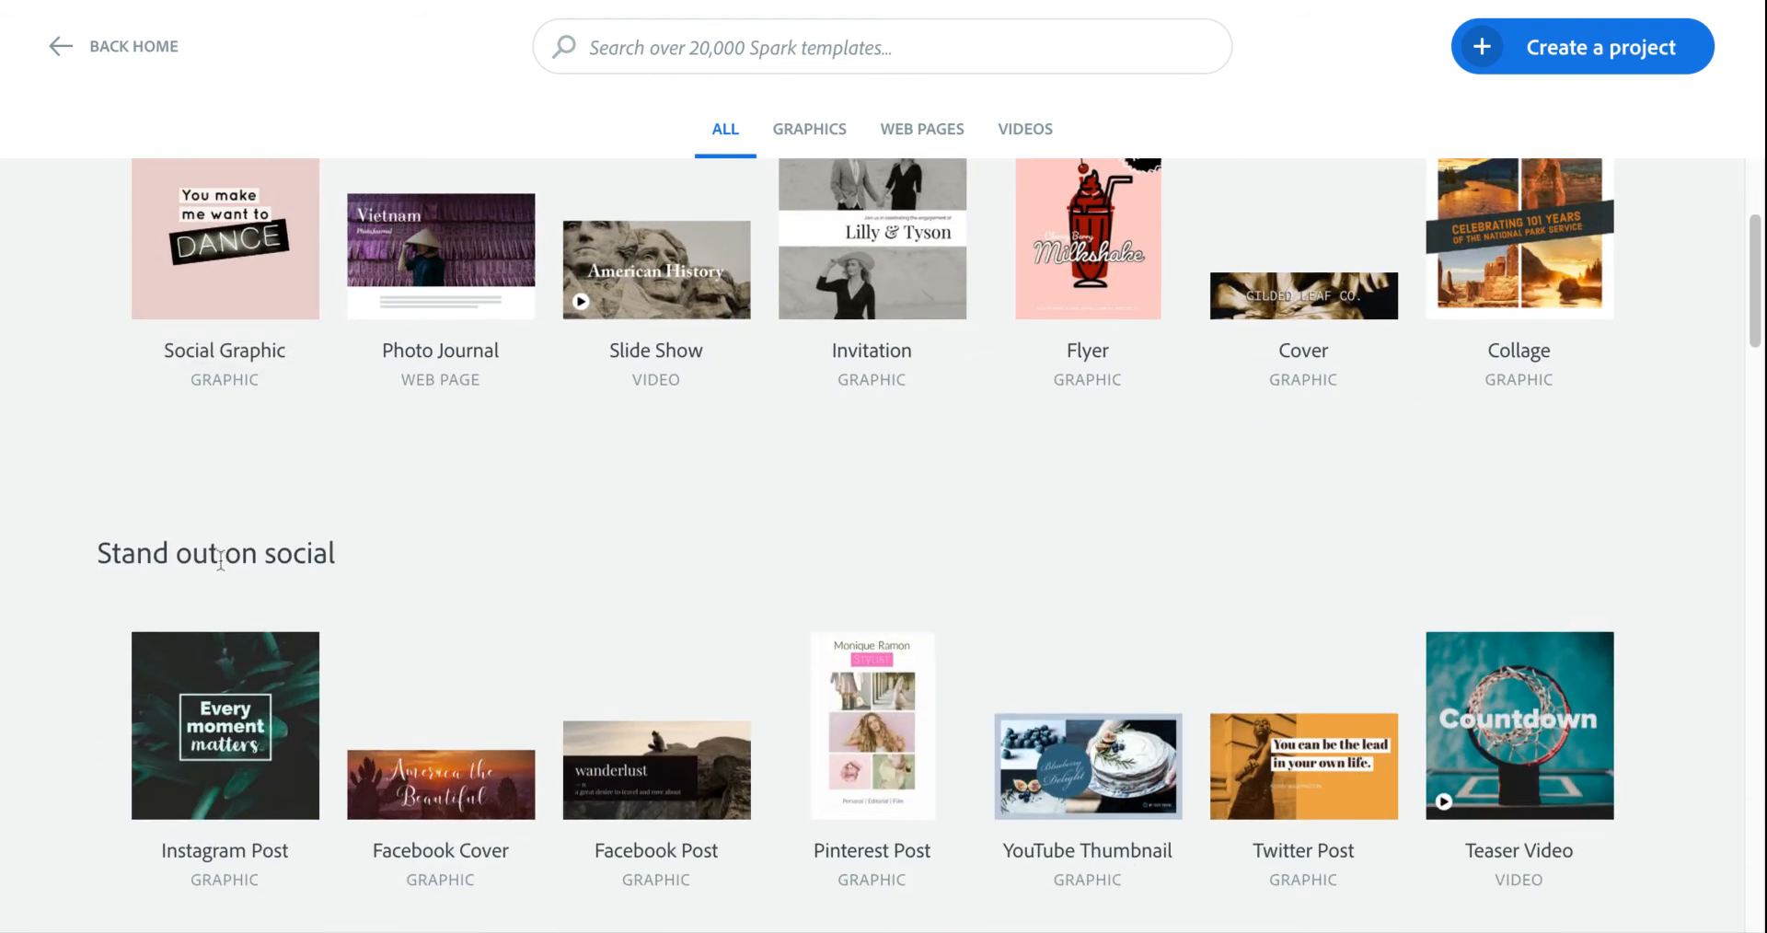
mouse_move(1337, 316)
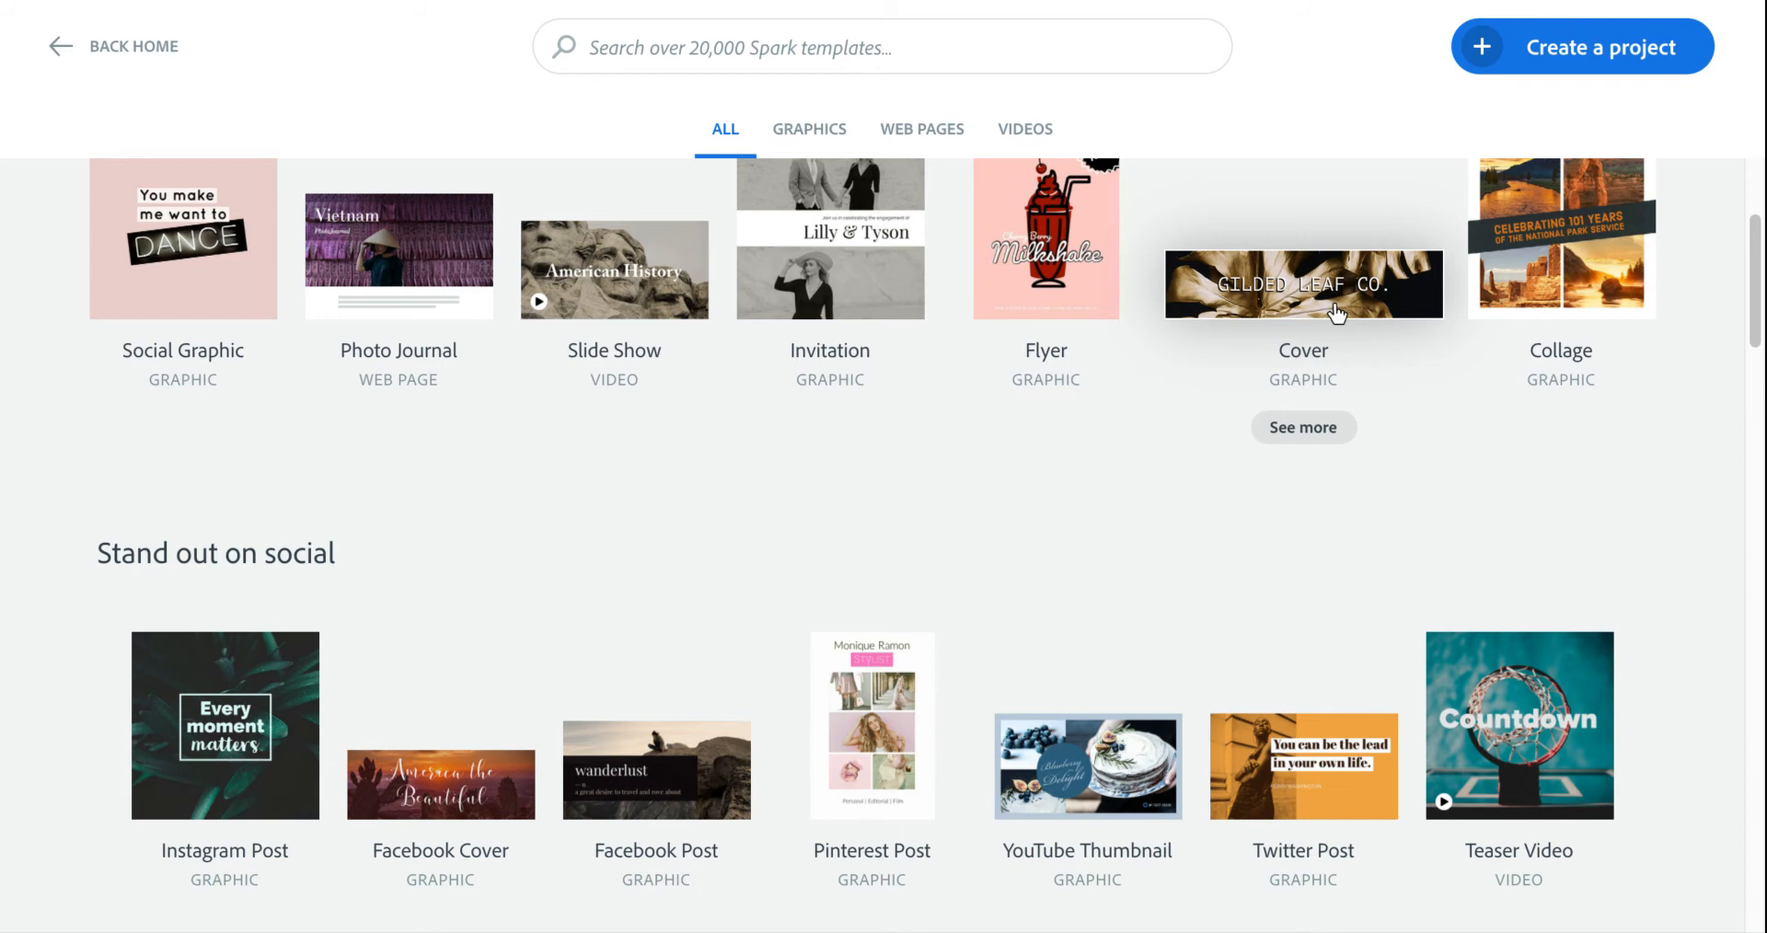
mouse_move(777, 356)
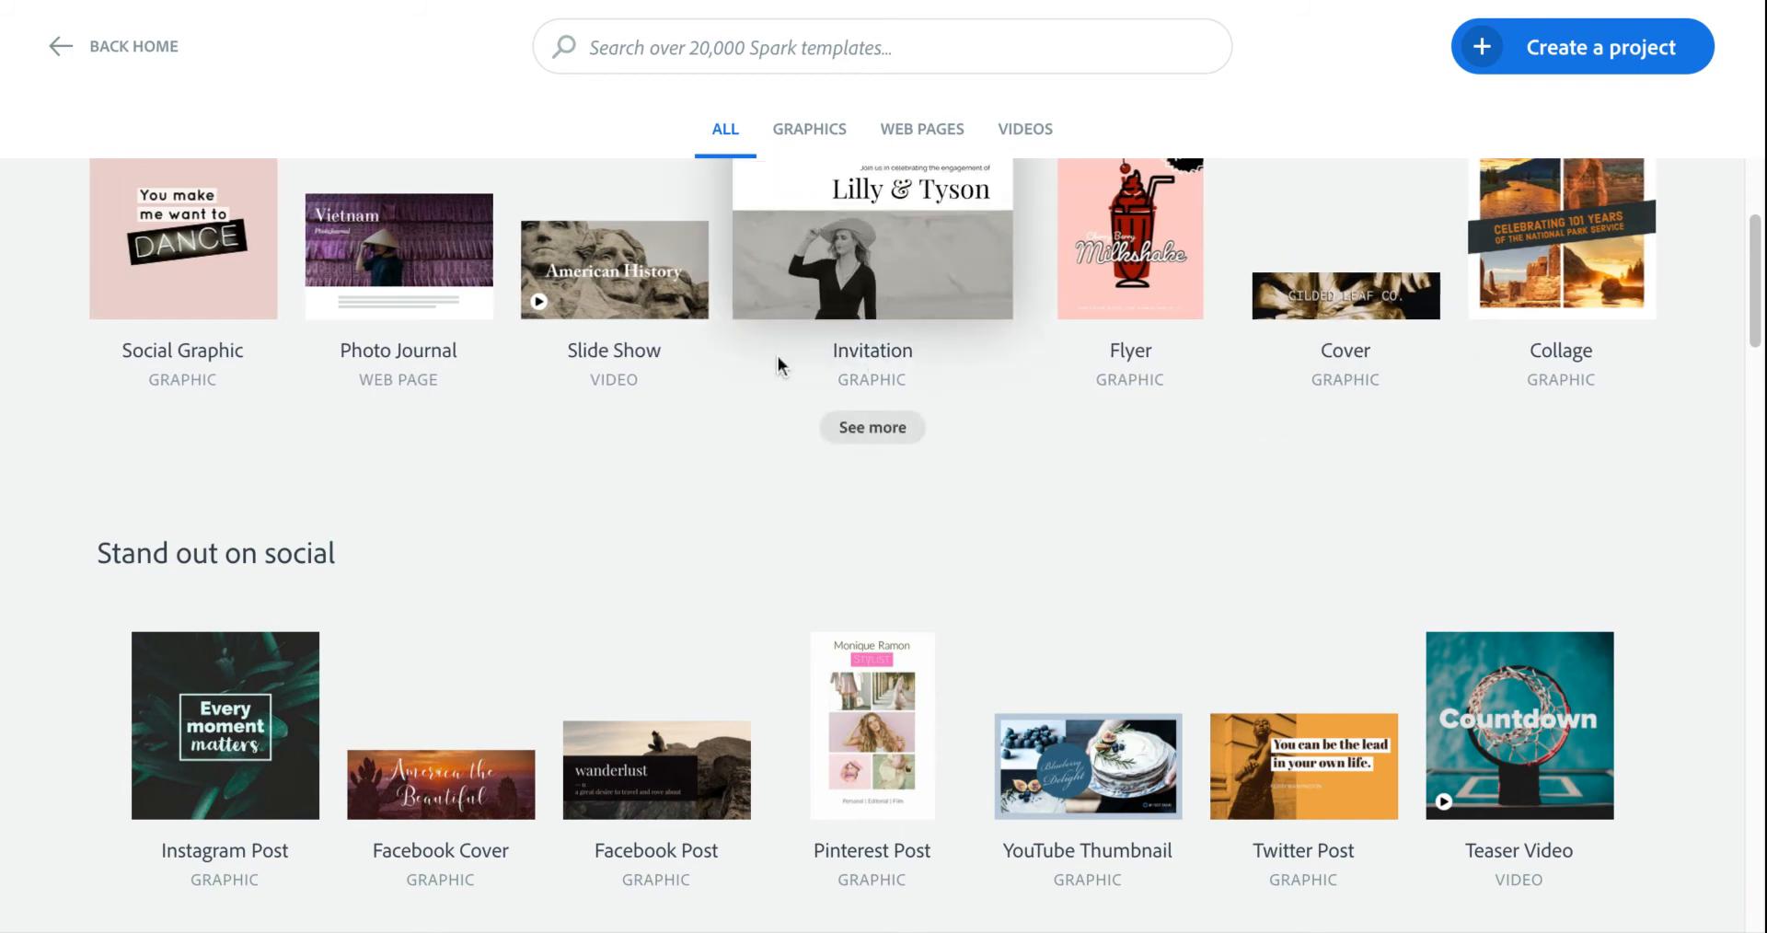
mouse_move(190, 317)
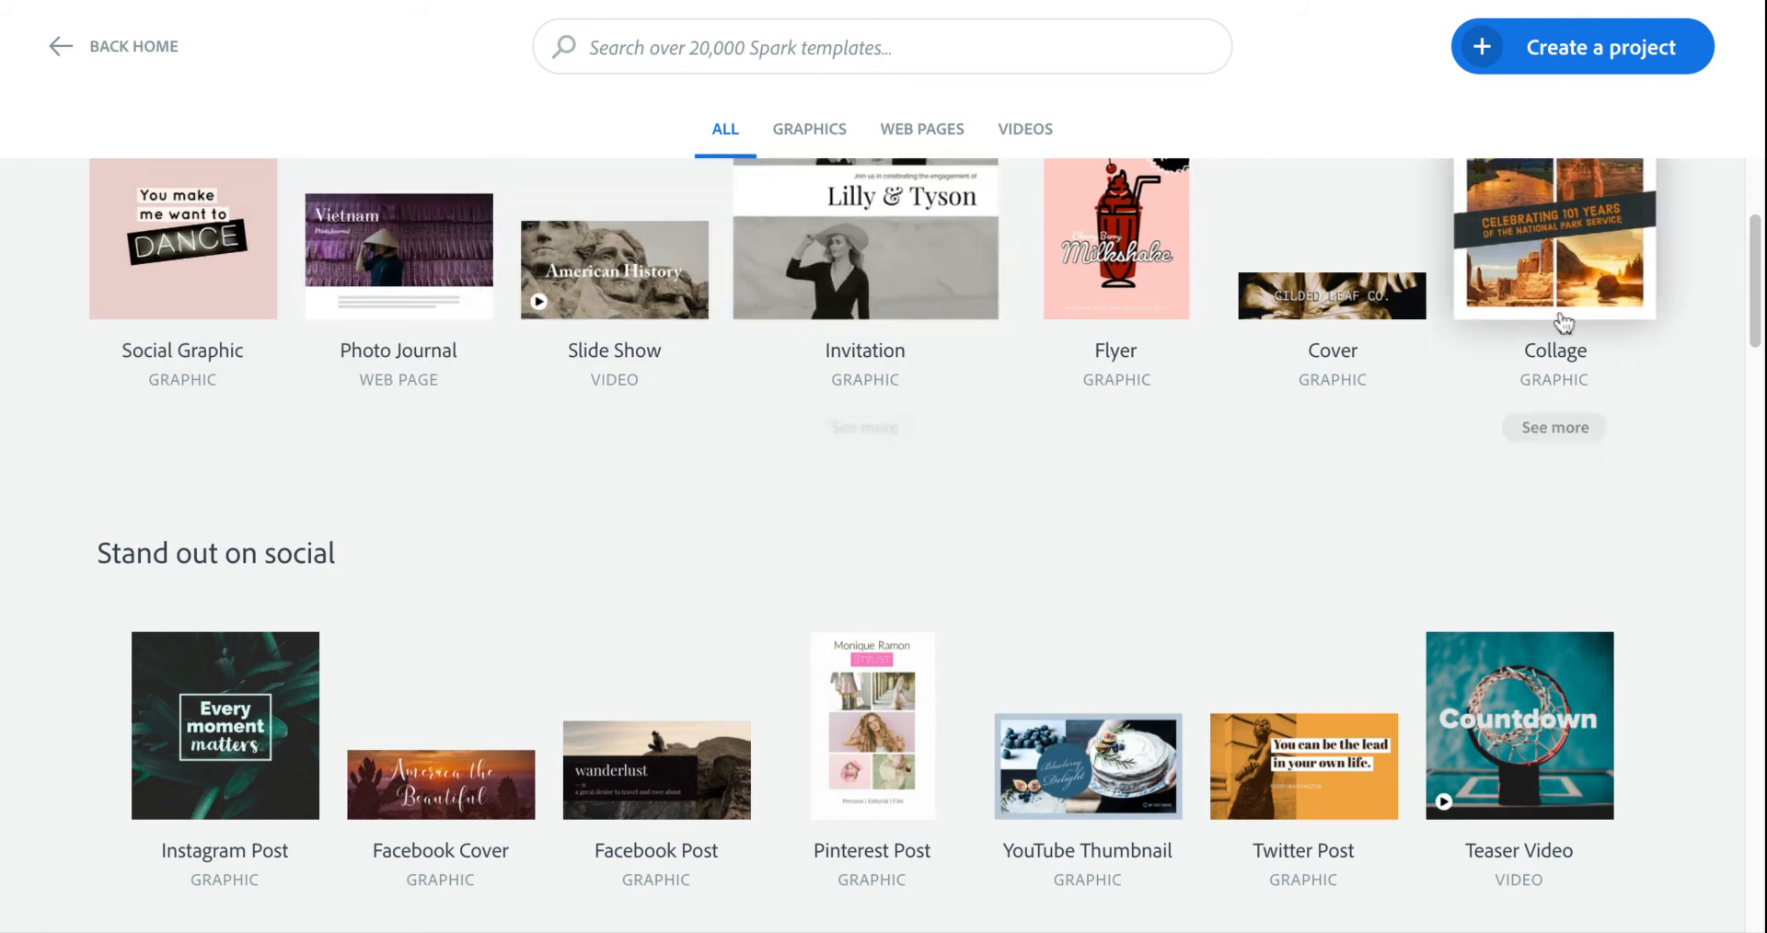
scroll(1196, 529, "down", 6)
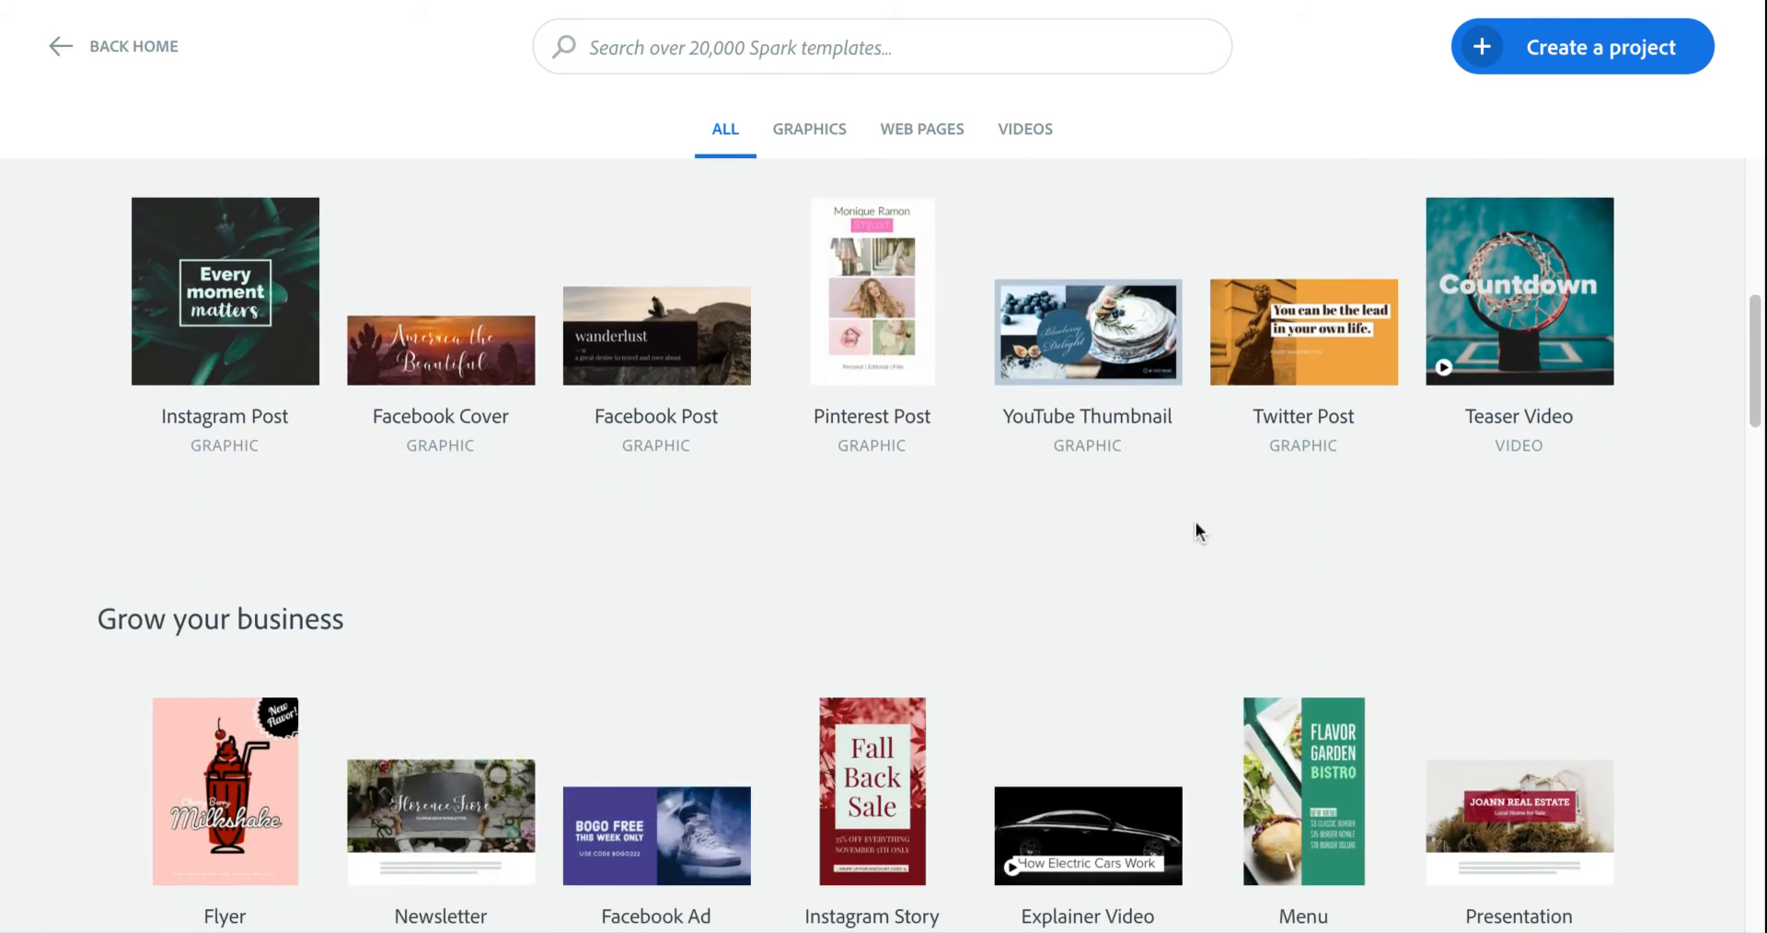
scroll(1196, 523, "down", 4)
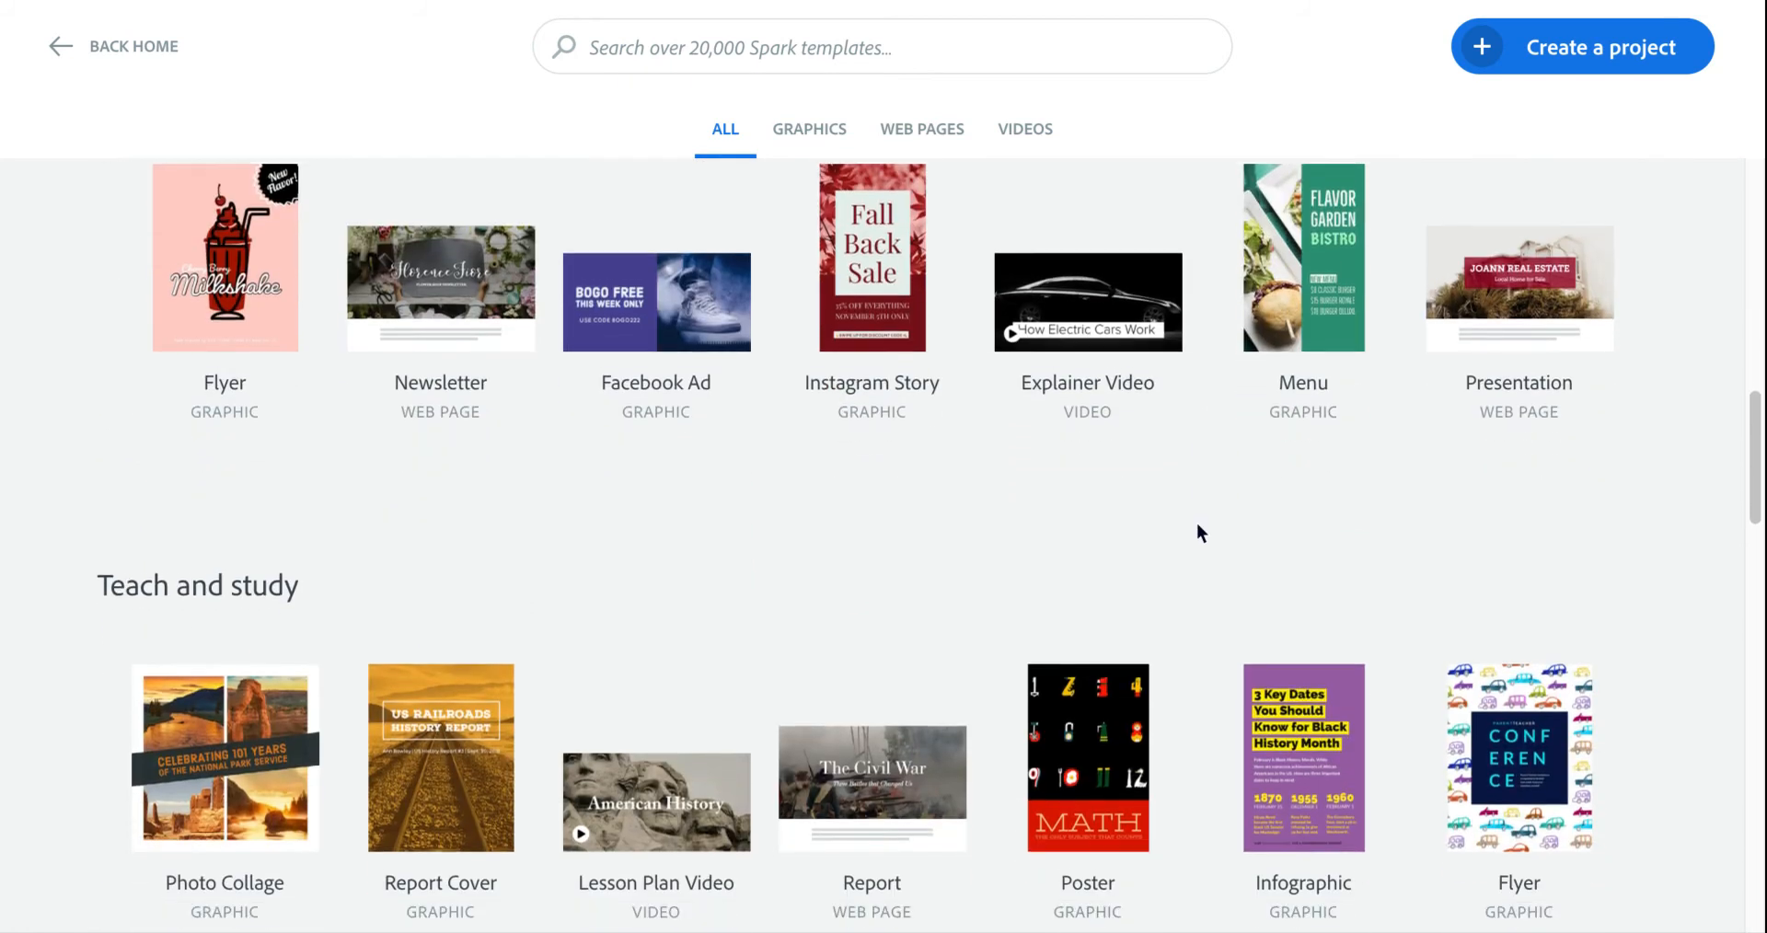
scroll(1196, 523, "down", 4)
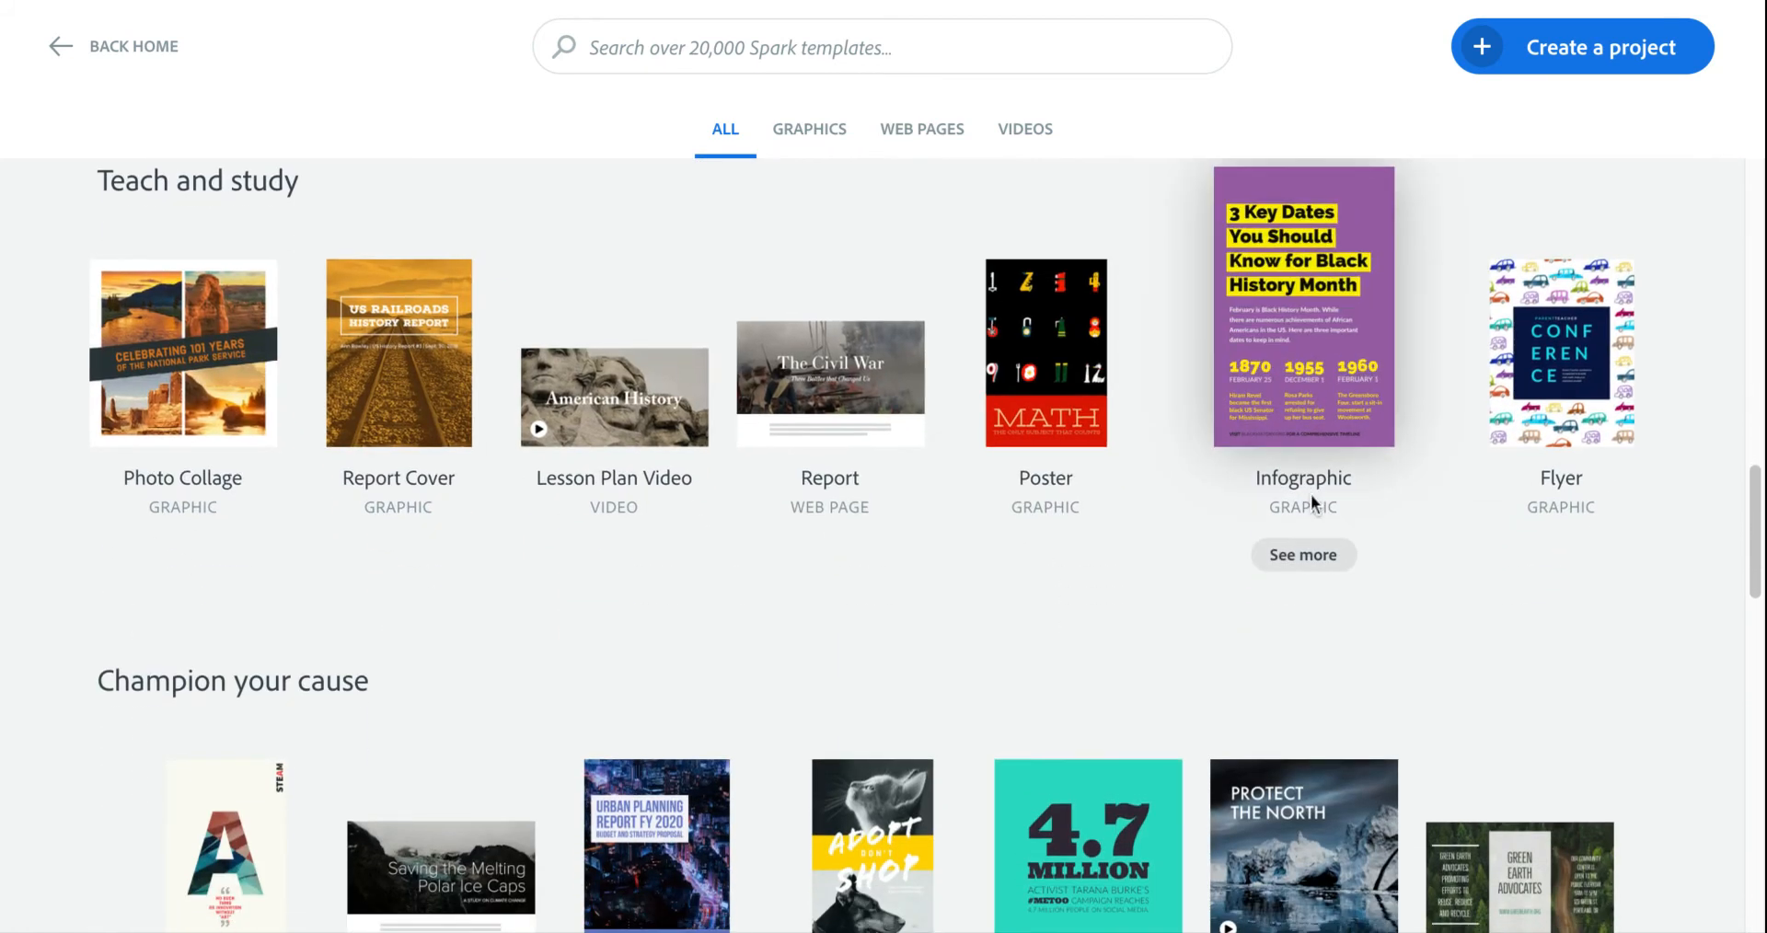
mouse_move(440, 457)
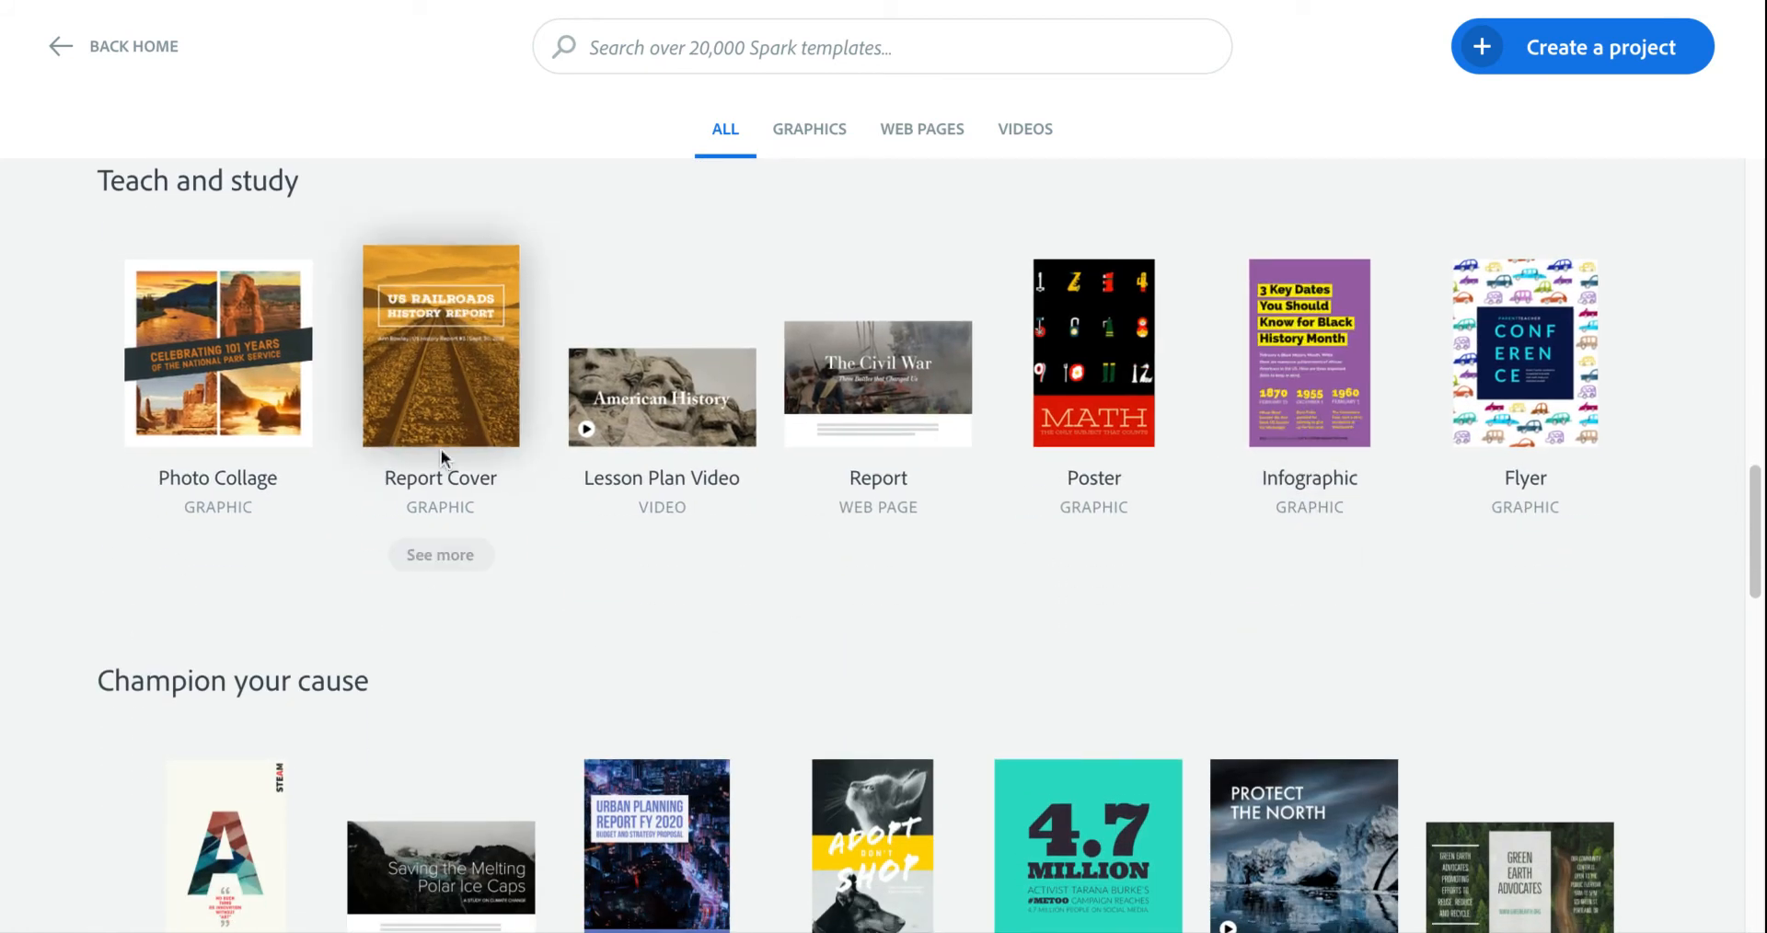
scroll(630, 568, "up", 8)
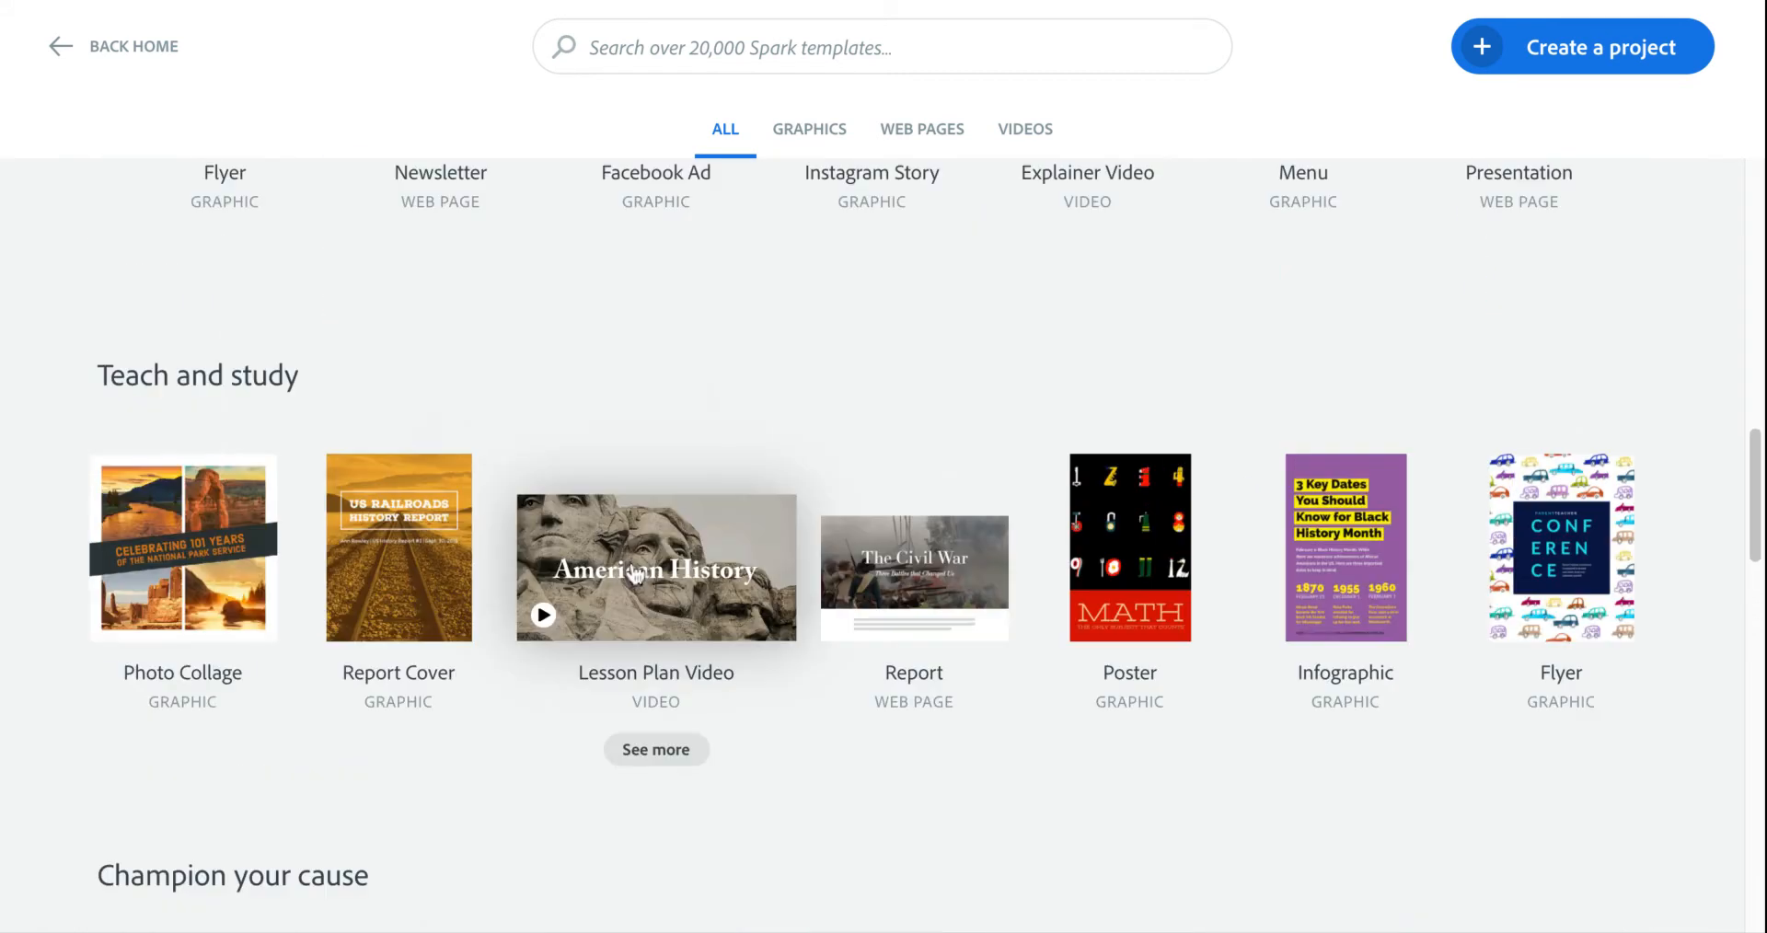
scroll(635, 574, "up", 8)
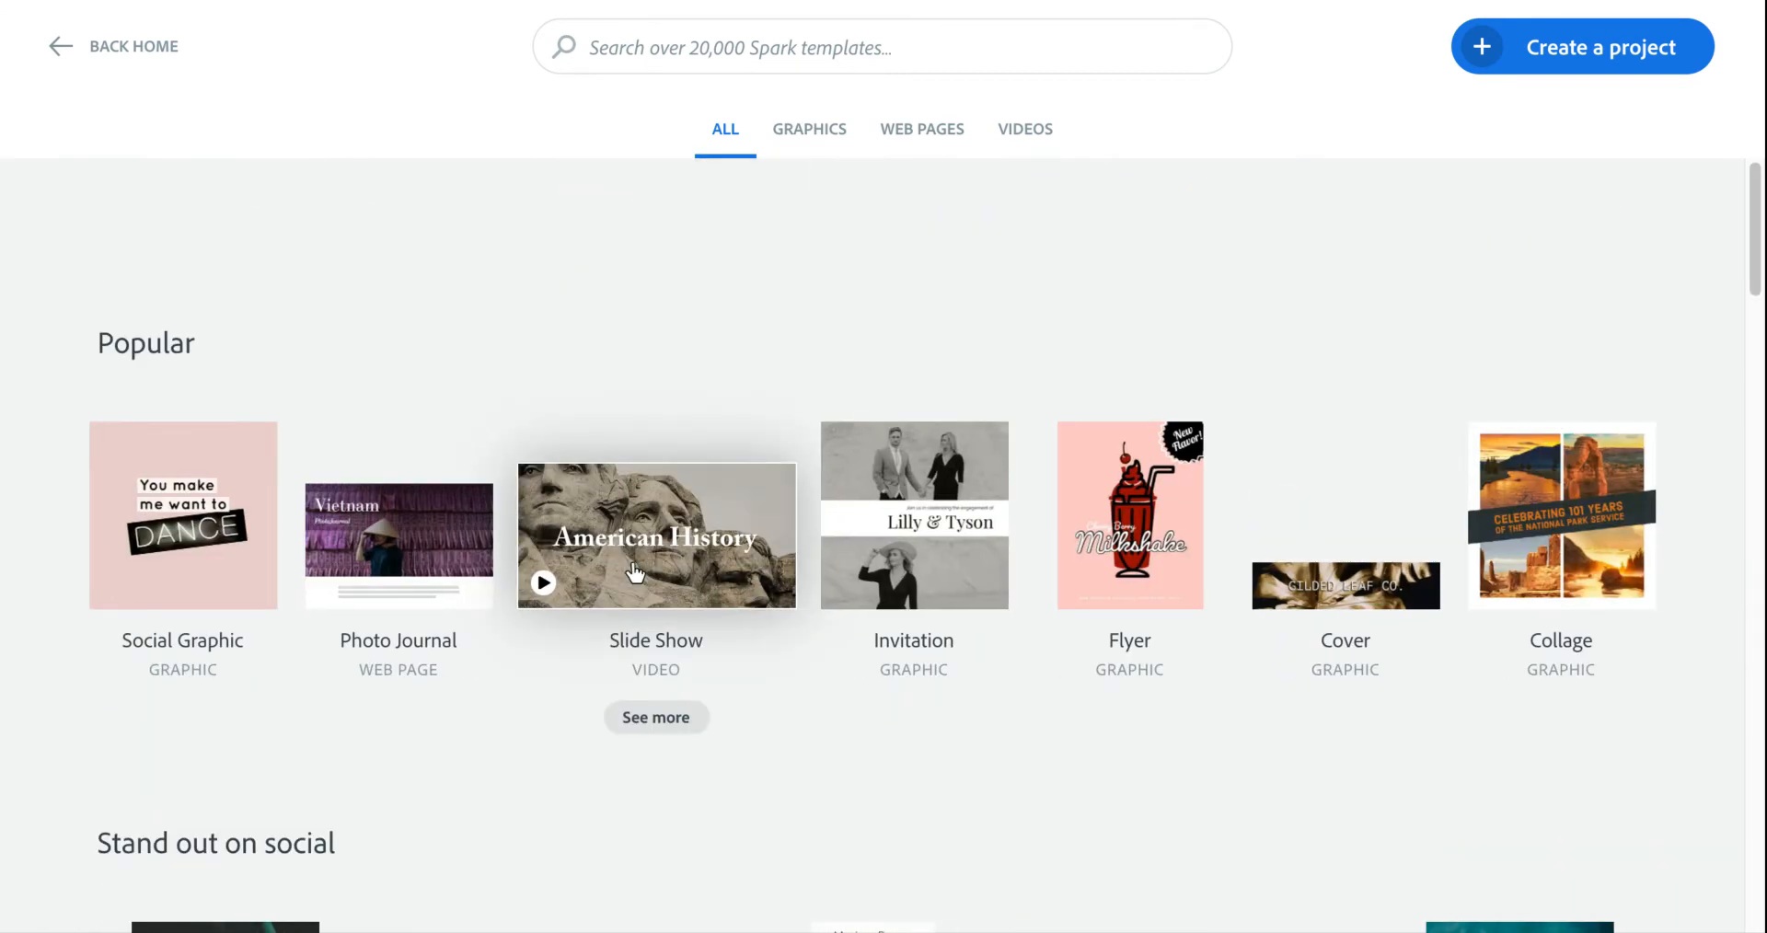
Examine the graphics-only templates for Facebook, Twitter, Instagram and print, and return to the home page
left_click(821, 136)
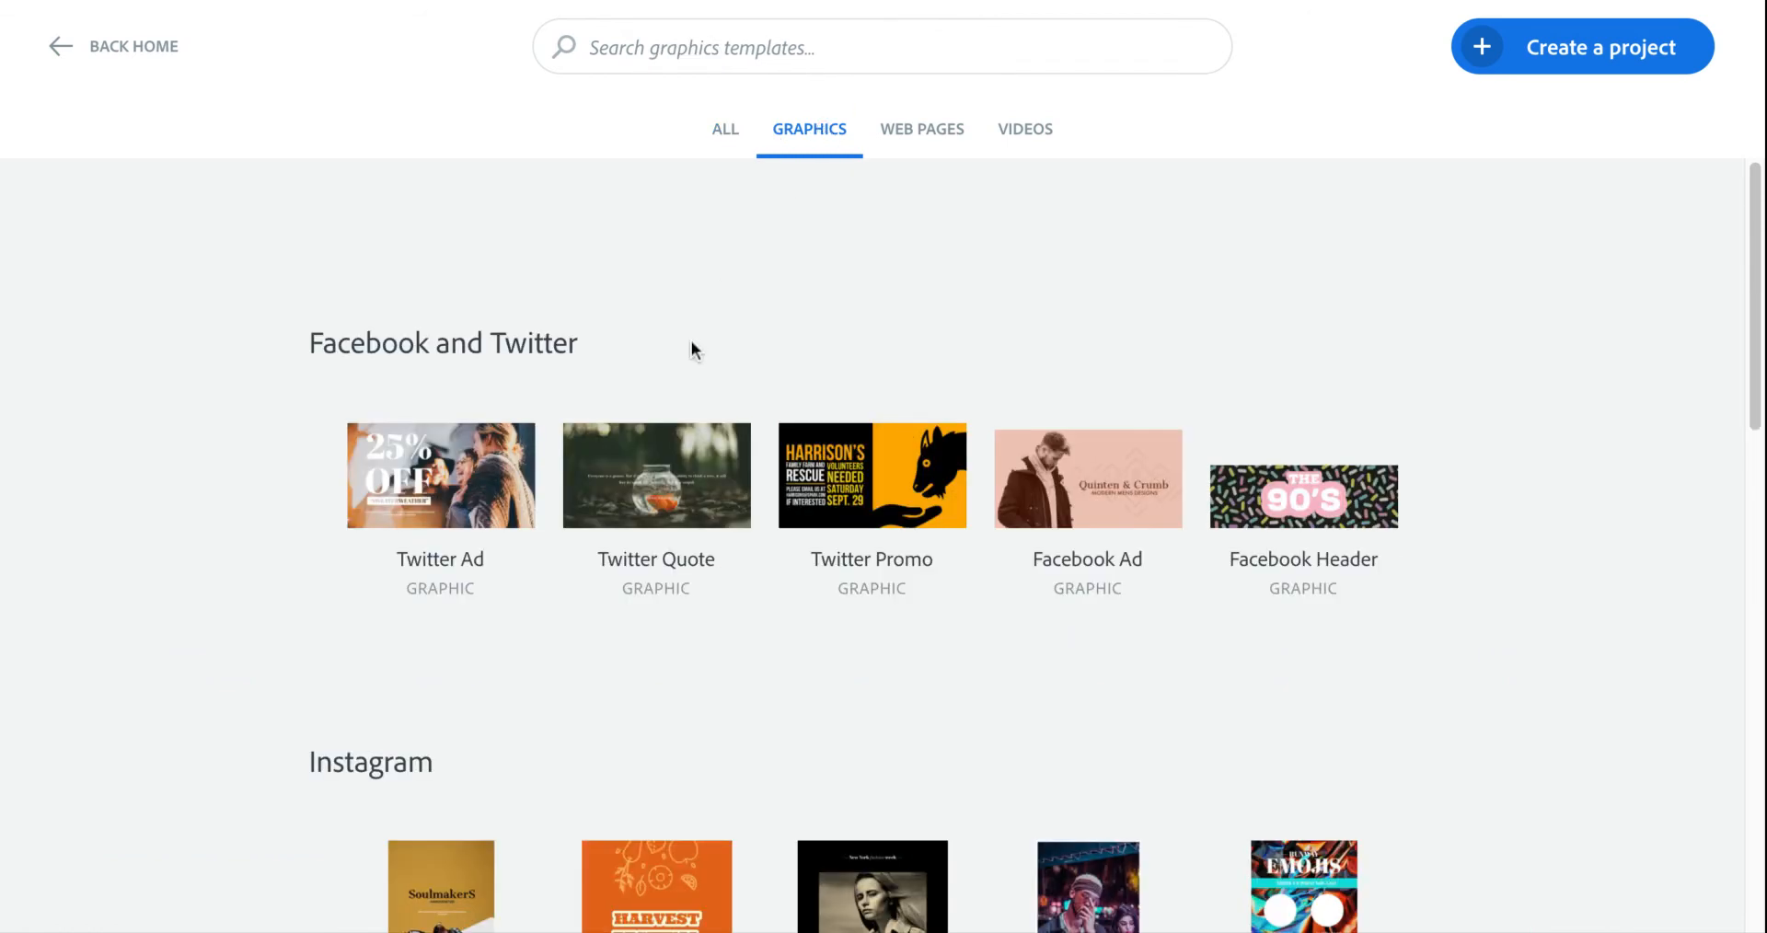
scroll(692, 347, "down", 5)
mouse_move(627, 329)
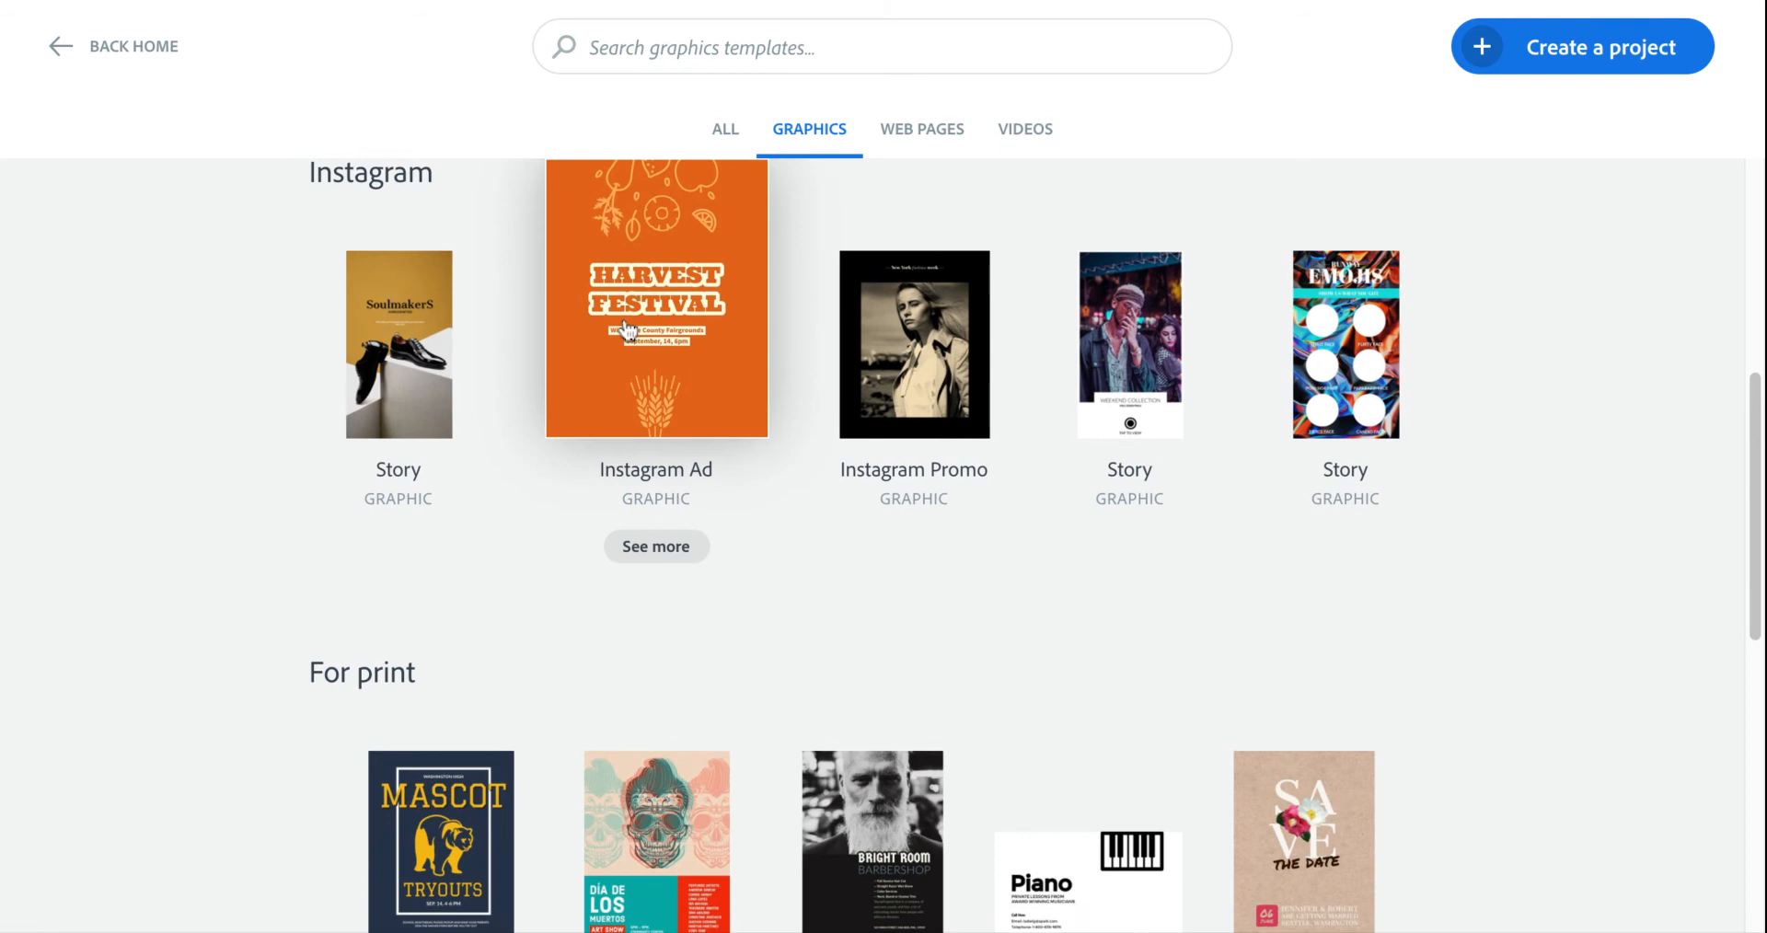
scroll(628, 330, "up", 5)
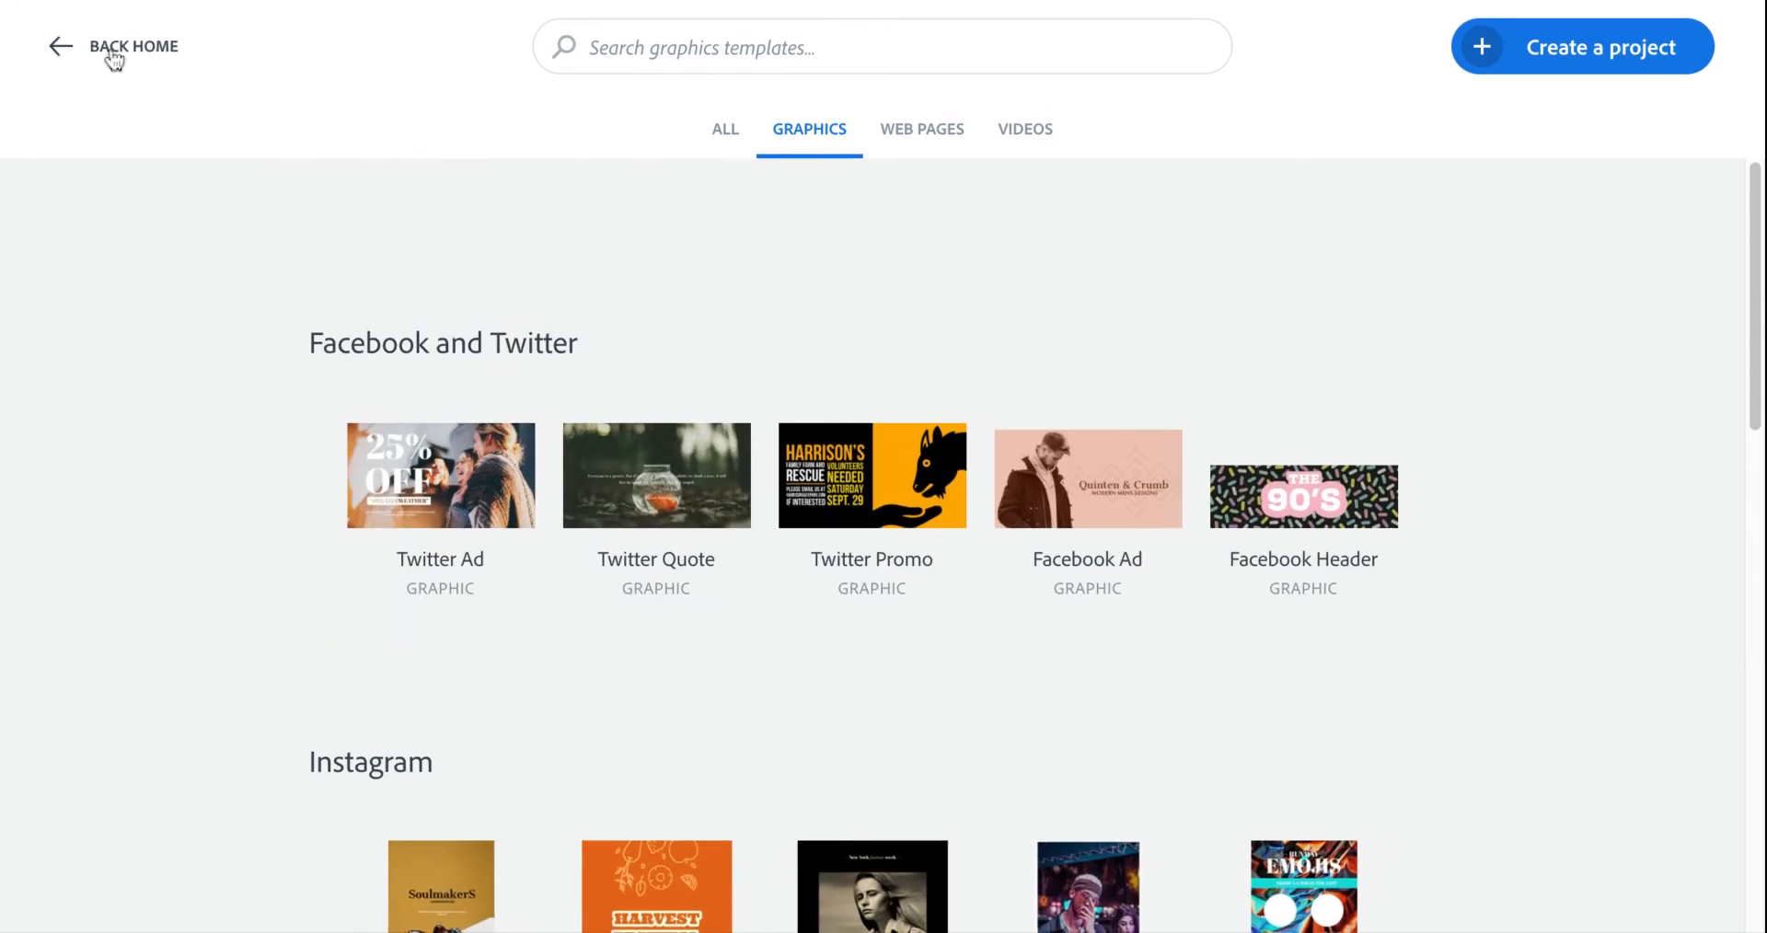
left_click(120, 56)
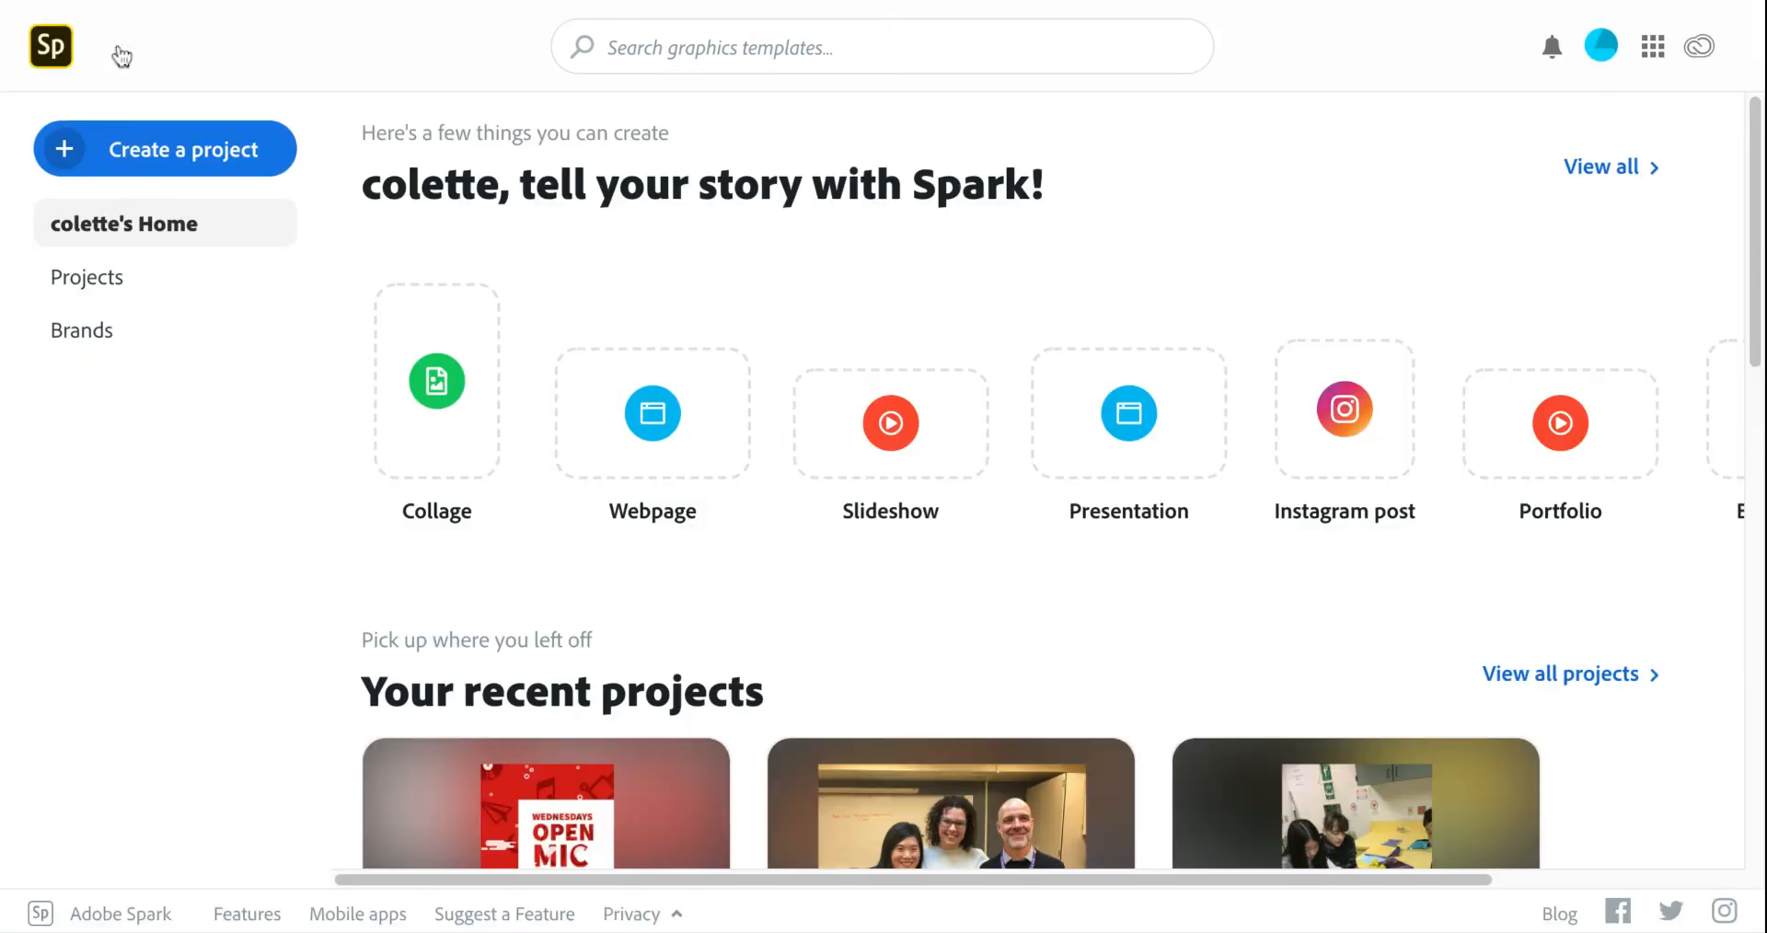
Open the recent Open Mic post for editing and dismiss the Canvas assignments notice
left_click(550, 839)
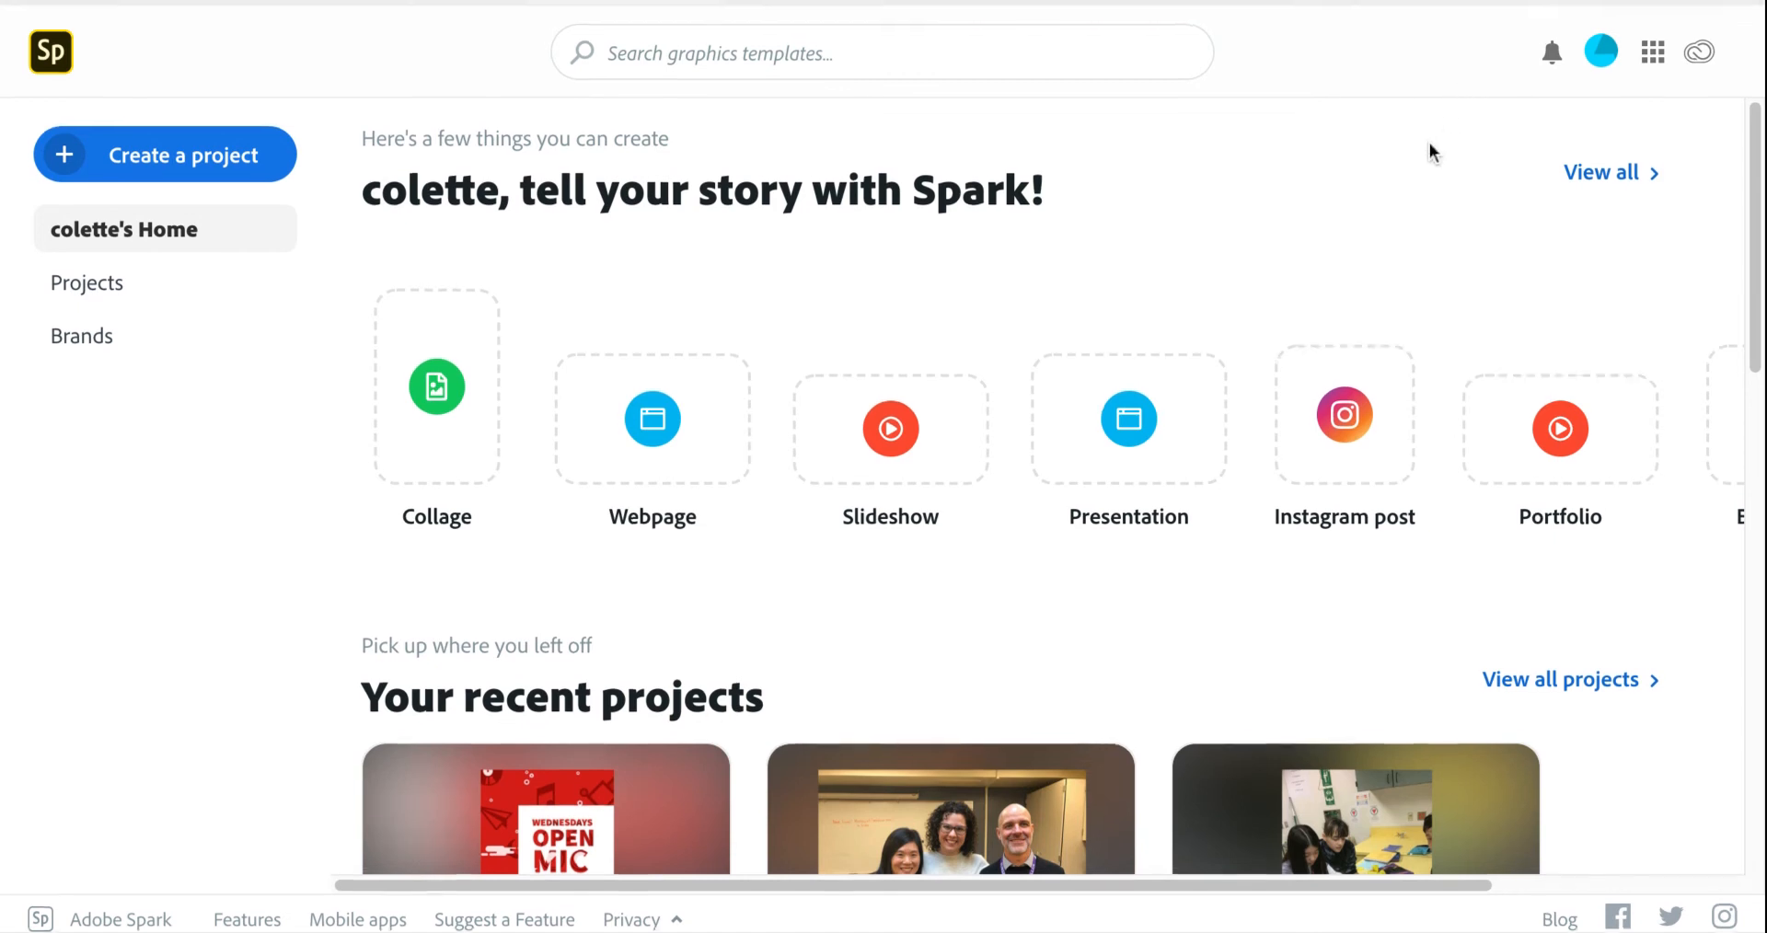
scroll(1422, 294, "down", 1)
scroll(1422, 295, "up", 1)
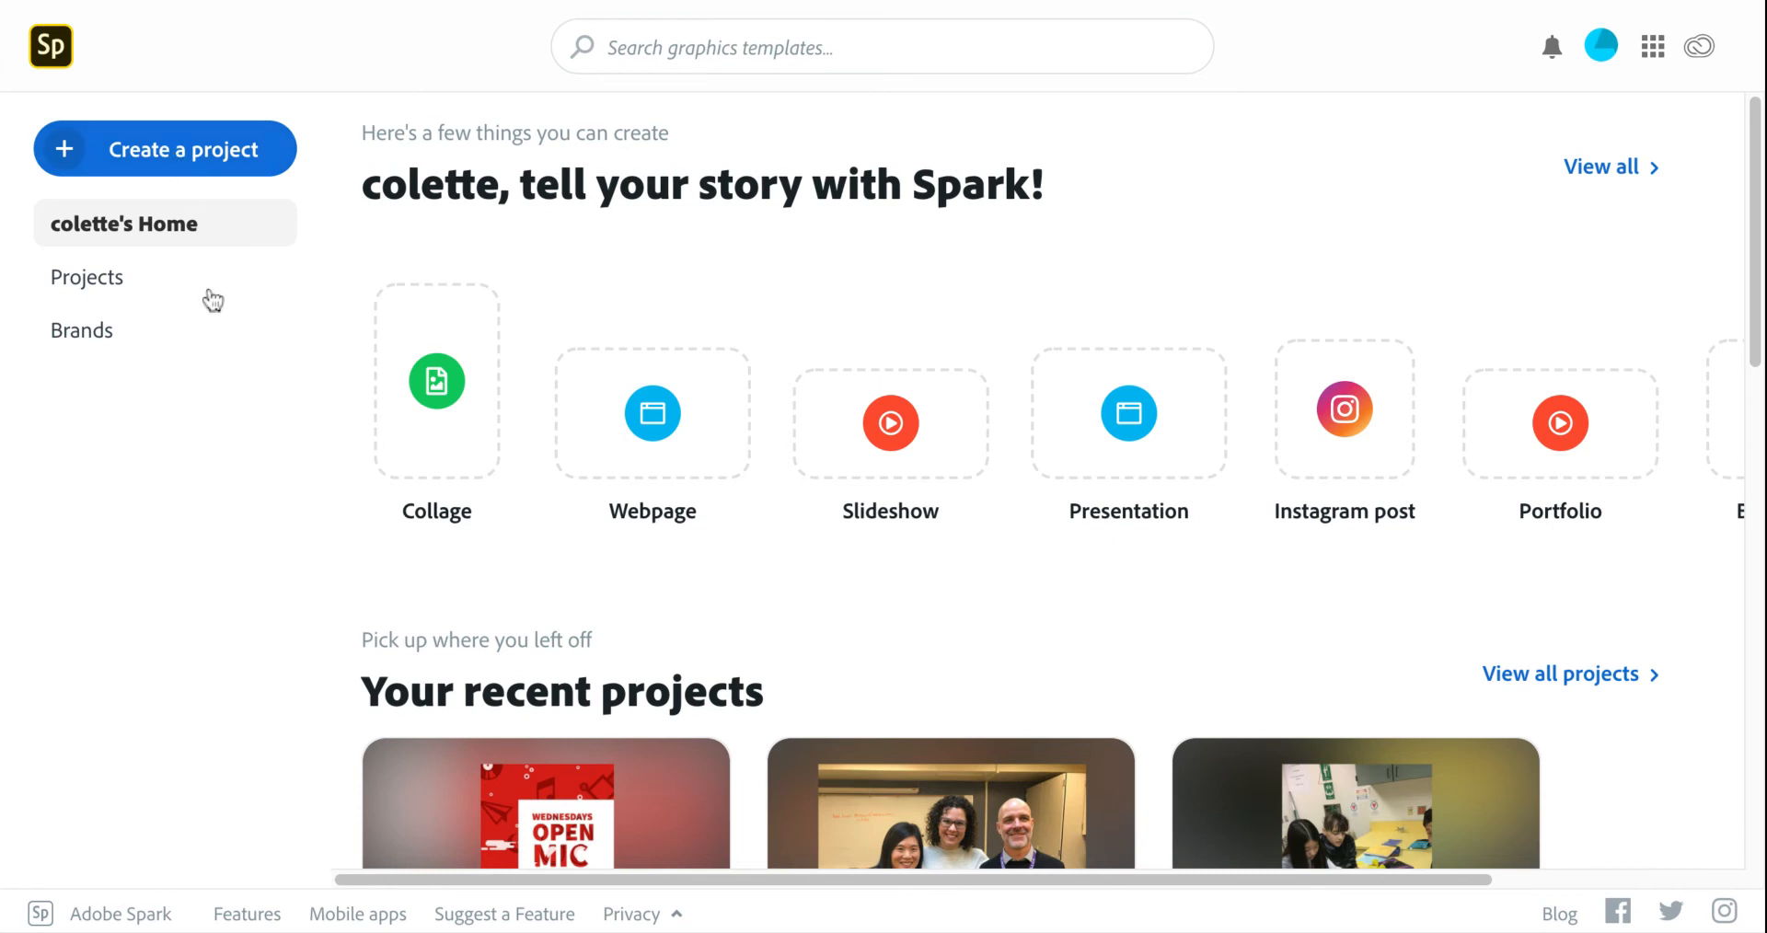
mouse_move(549, 836)
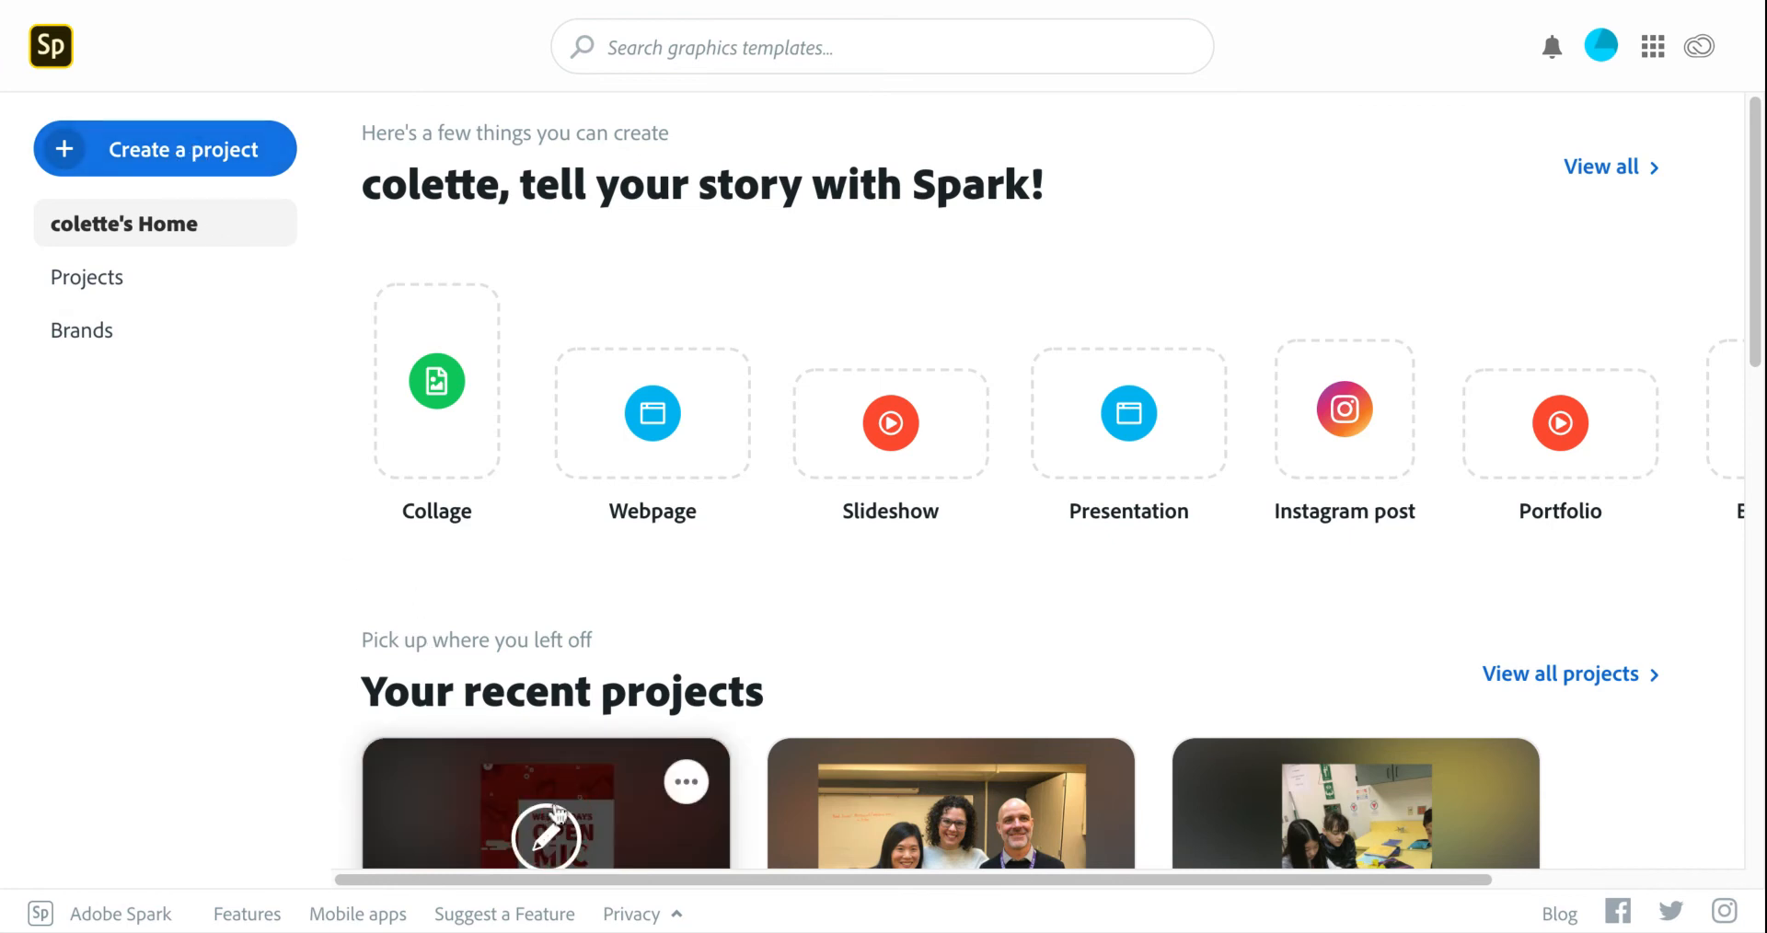
left_click(552, 819)
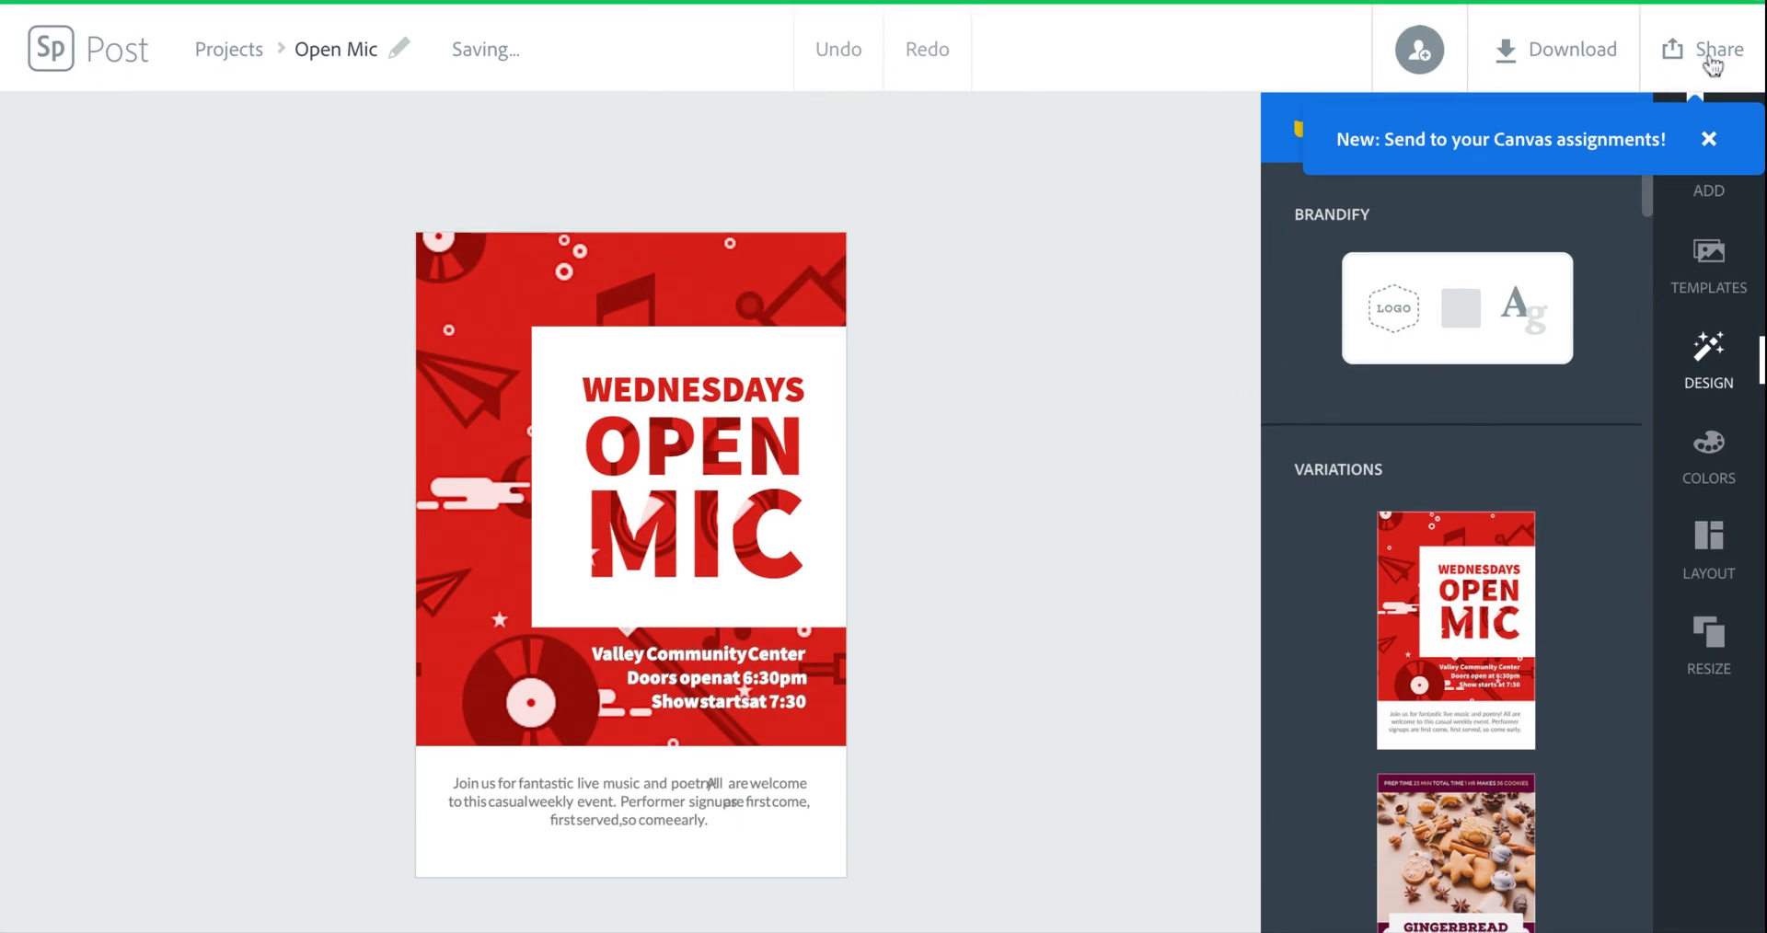
left_click(1709, 140)
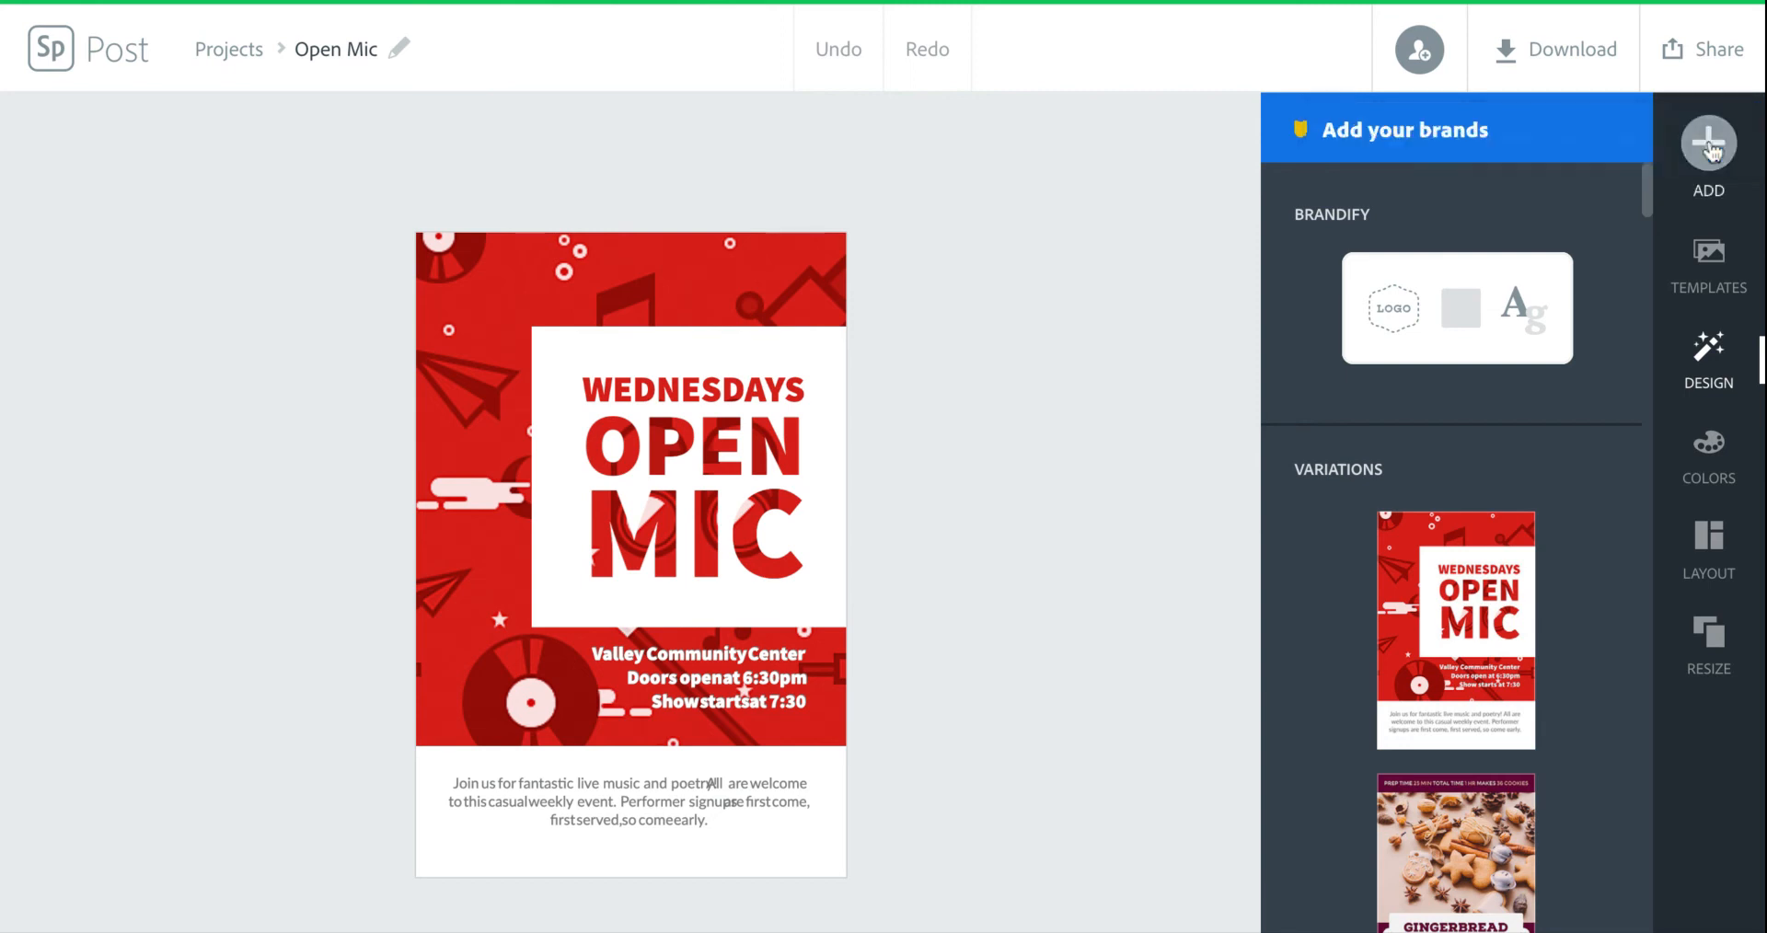
Examine the color palettes and grid layouts for the Open Mic poster, and select its red background to show the photo options
left_click(1709, 458)
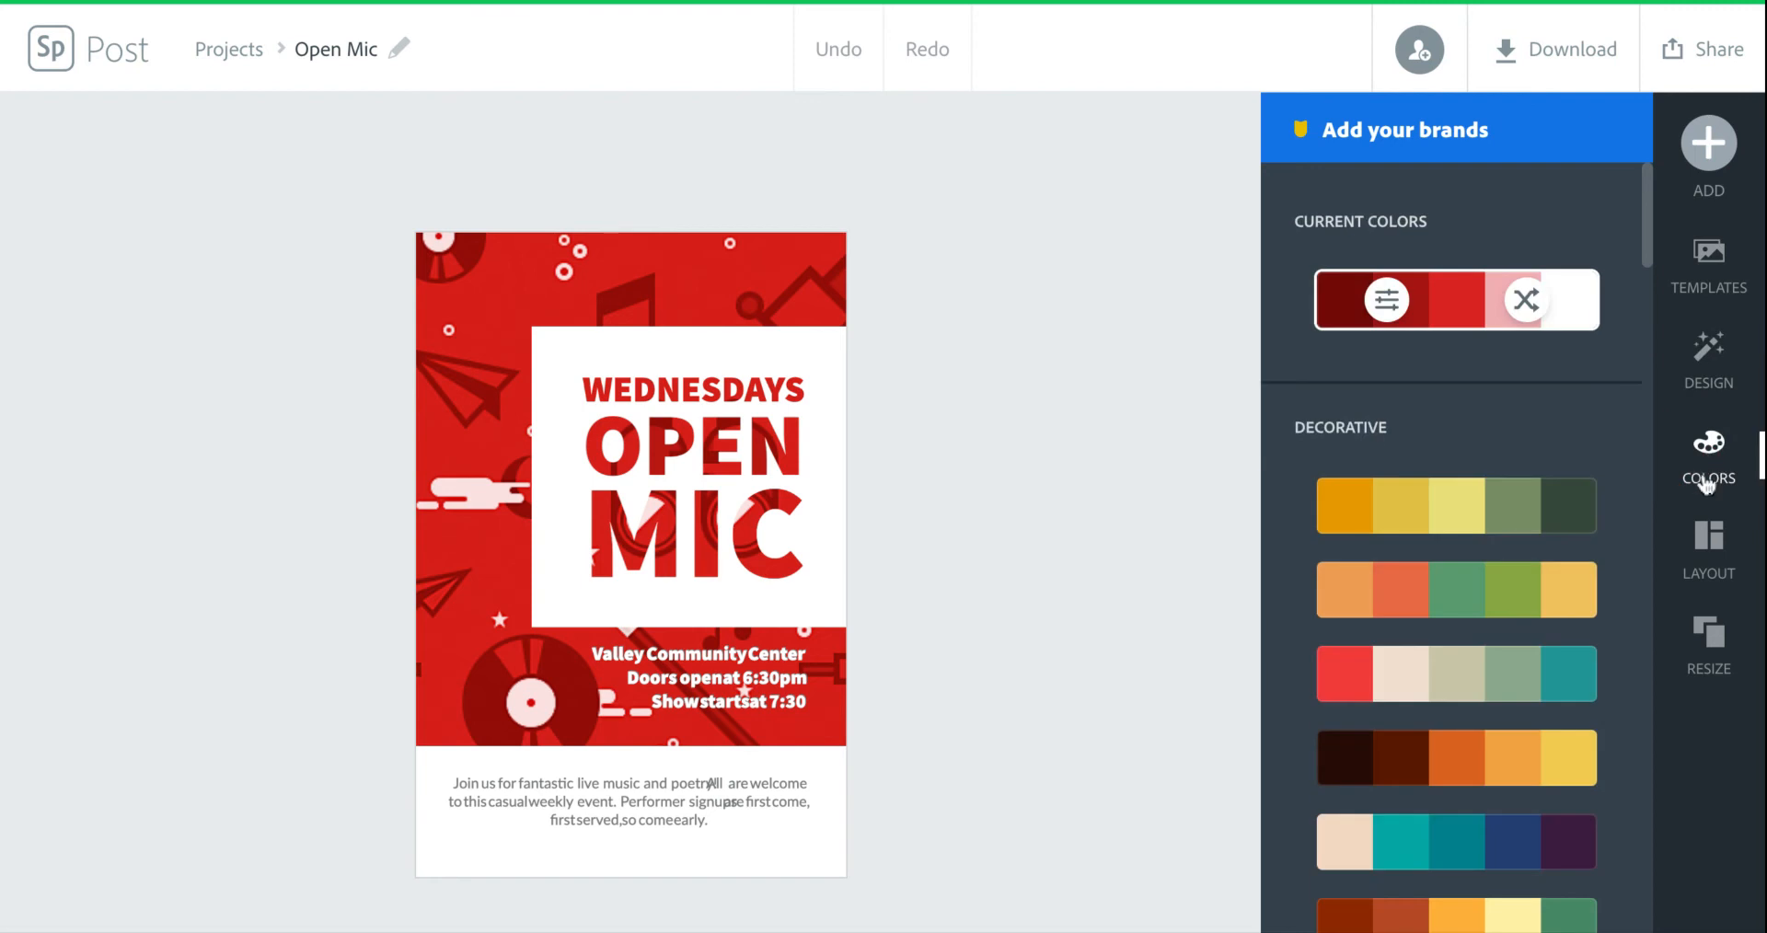
left_click(1702, 550)
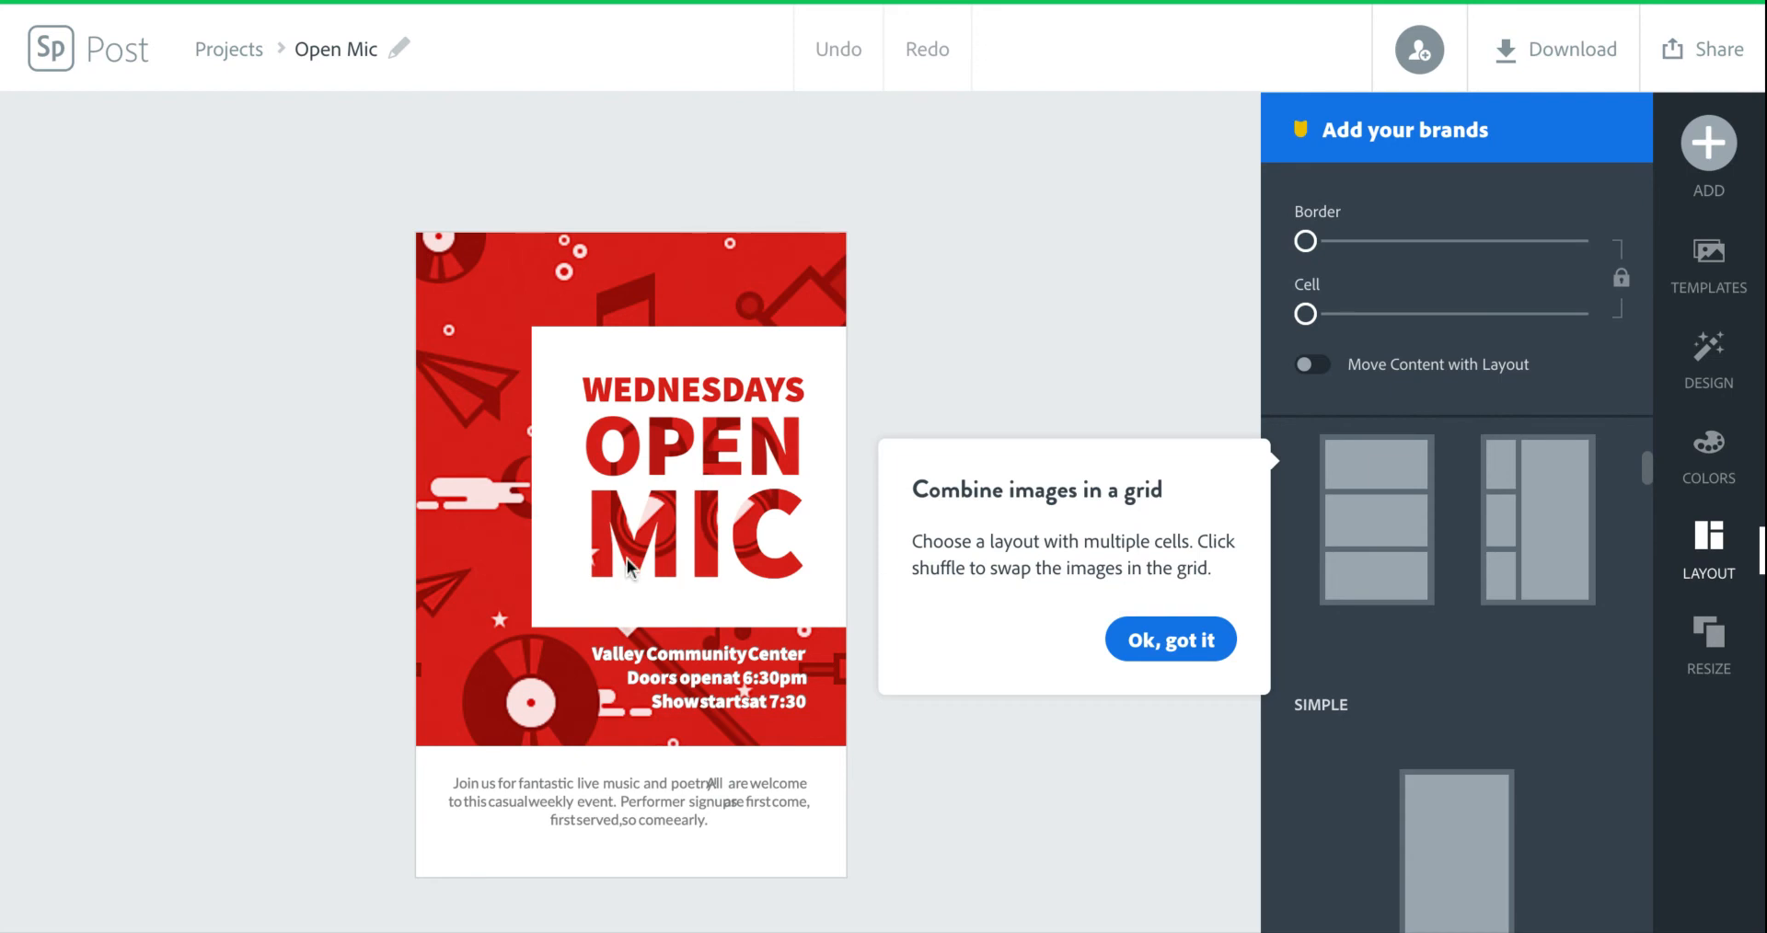
left_click(668, 357)
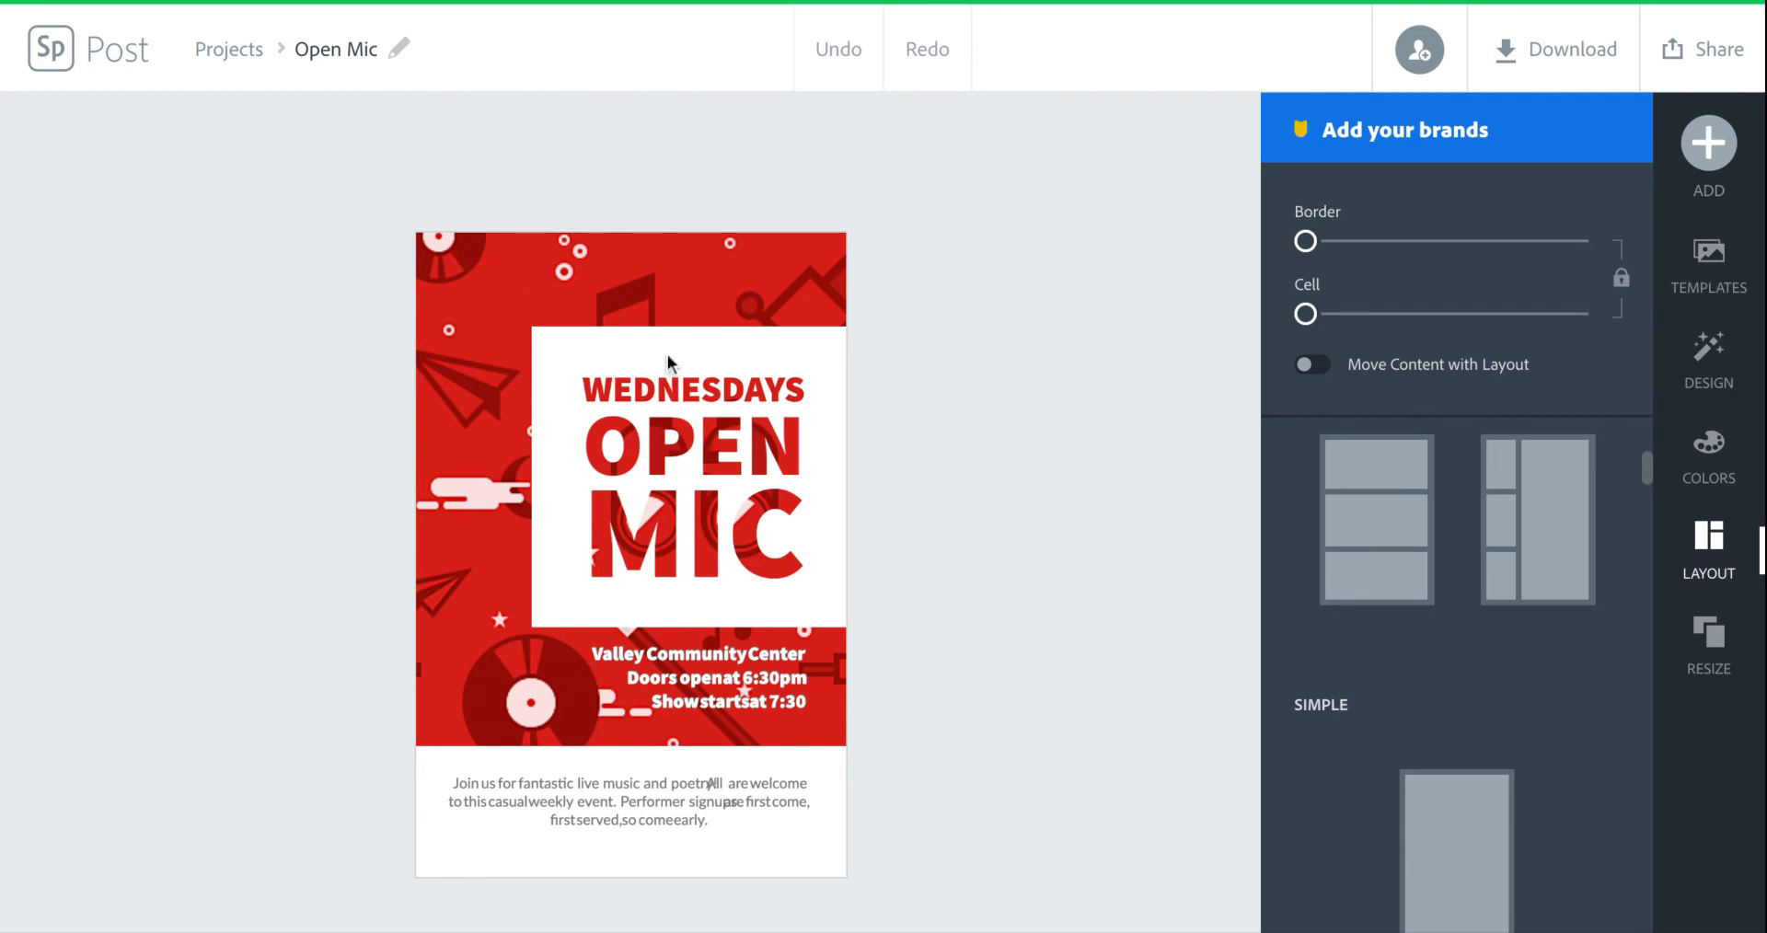
left_click(527, 294)
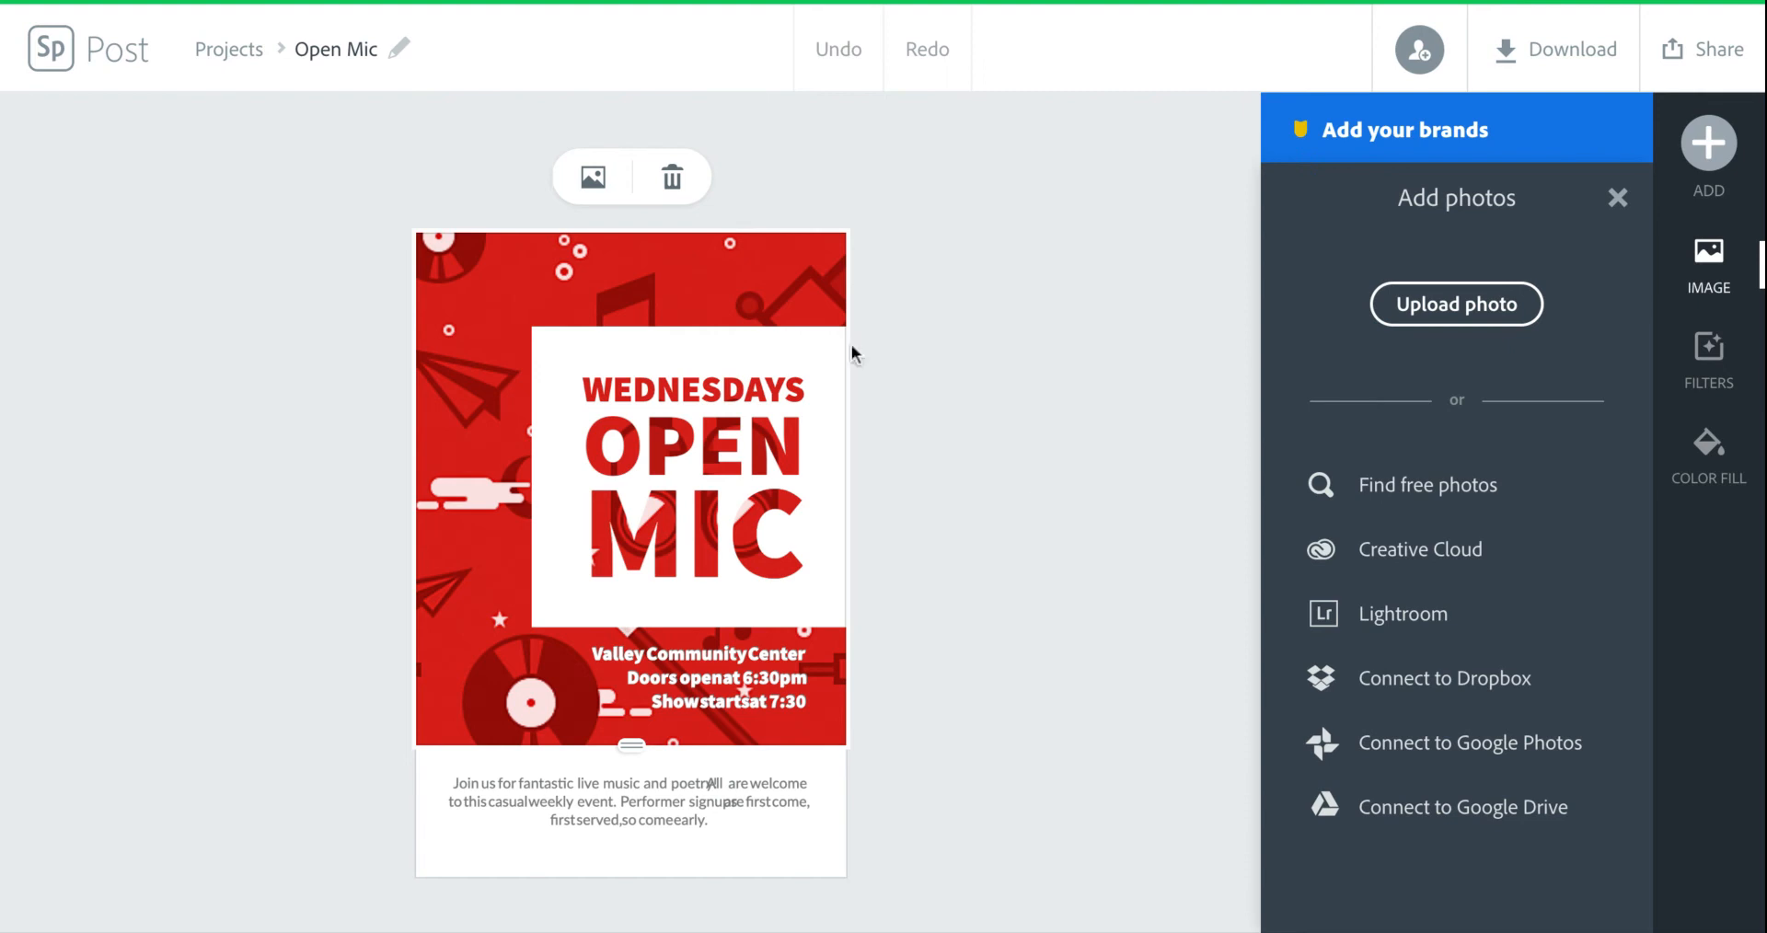
Return to the home page, open the recent Multimodal Essay page project and preview it
left_click(53, 52)
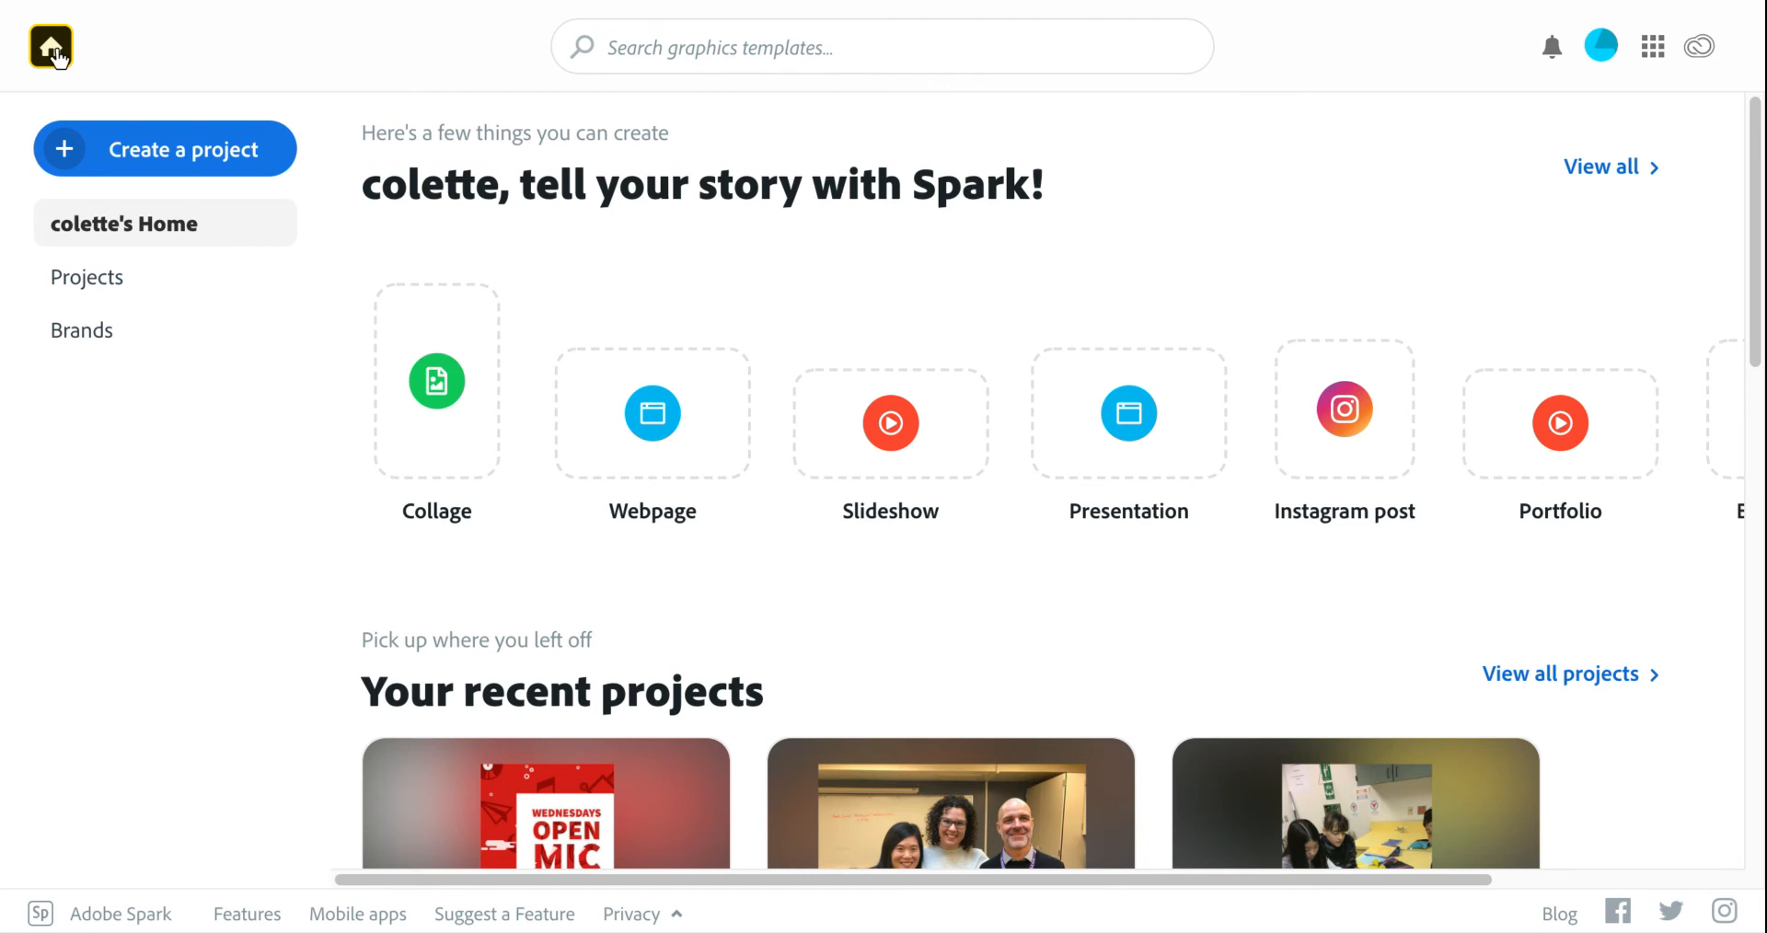
scroll(797, 607, "down", 6)
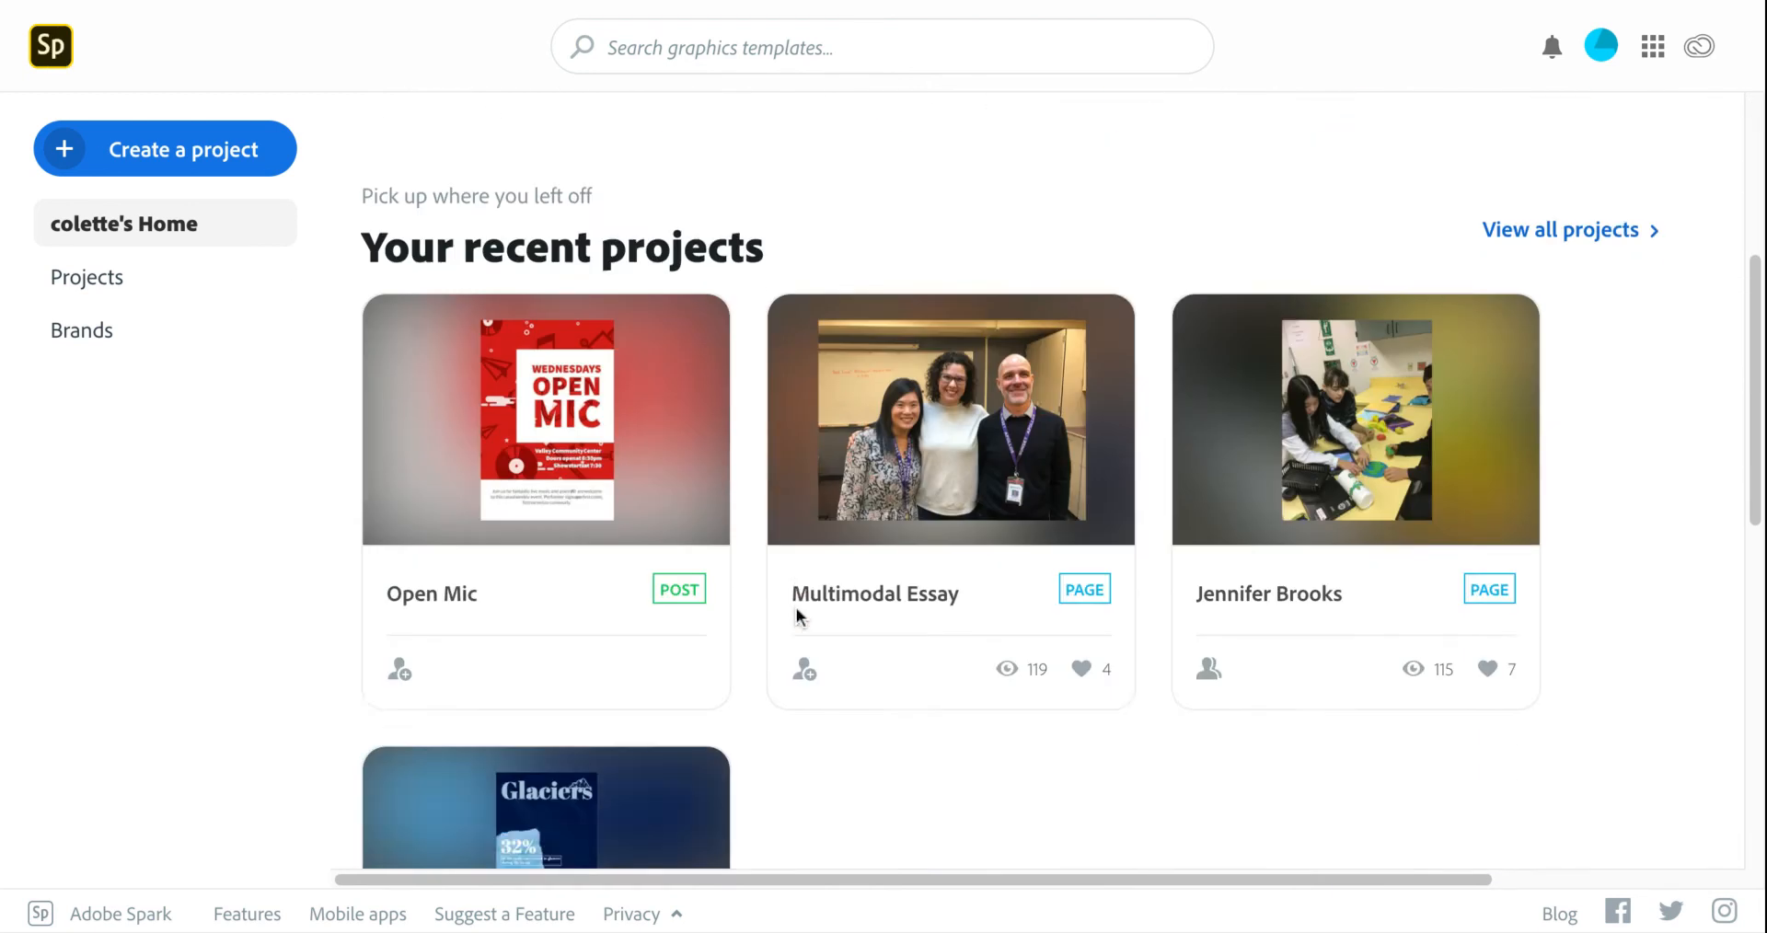
mouse_move(881, 457)
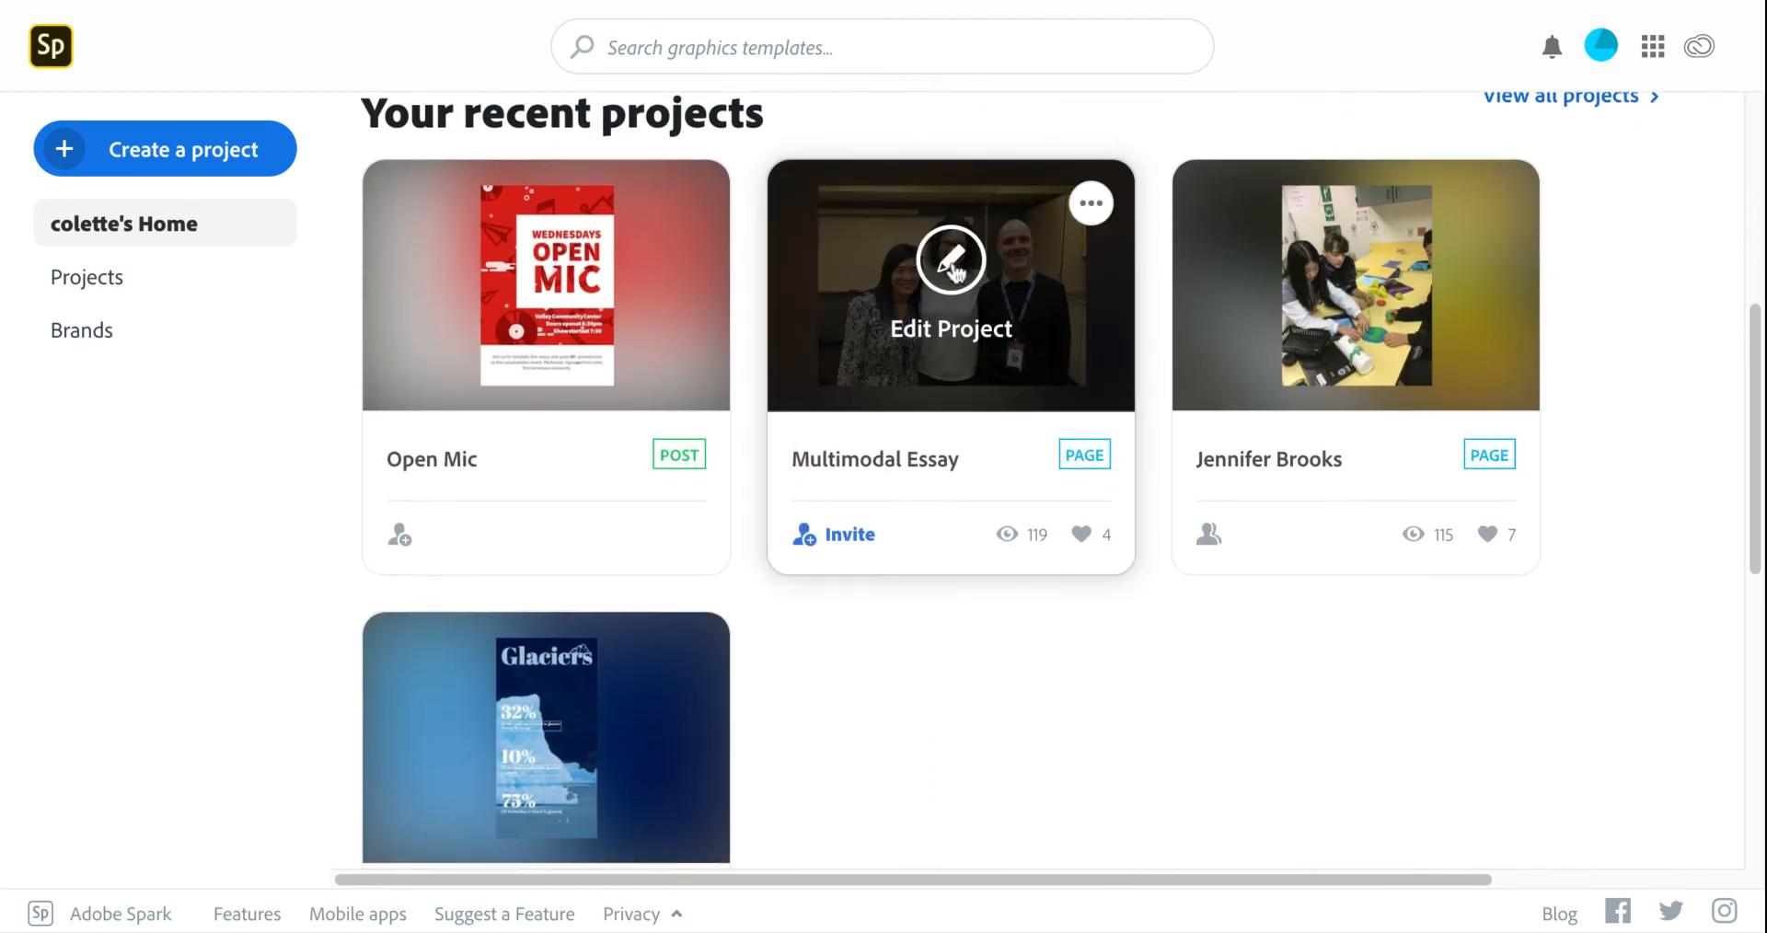
left_click(954, 269)
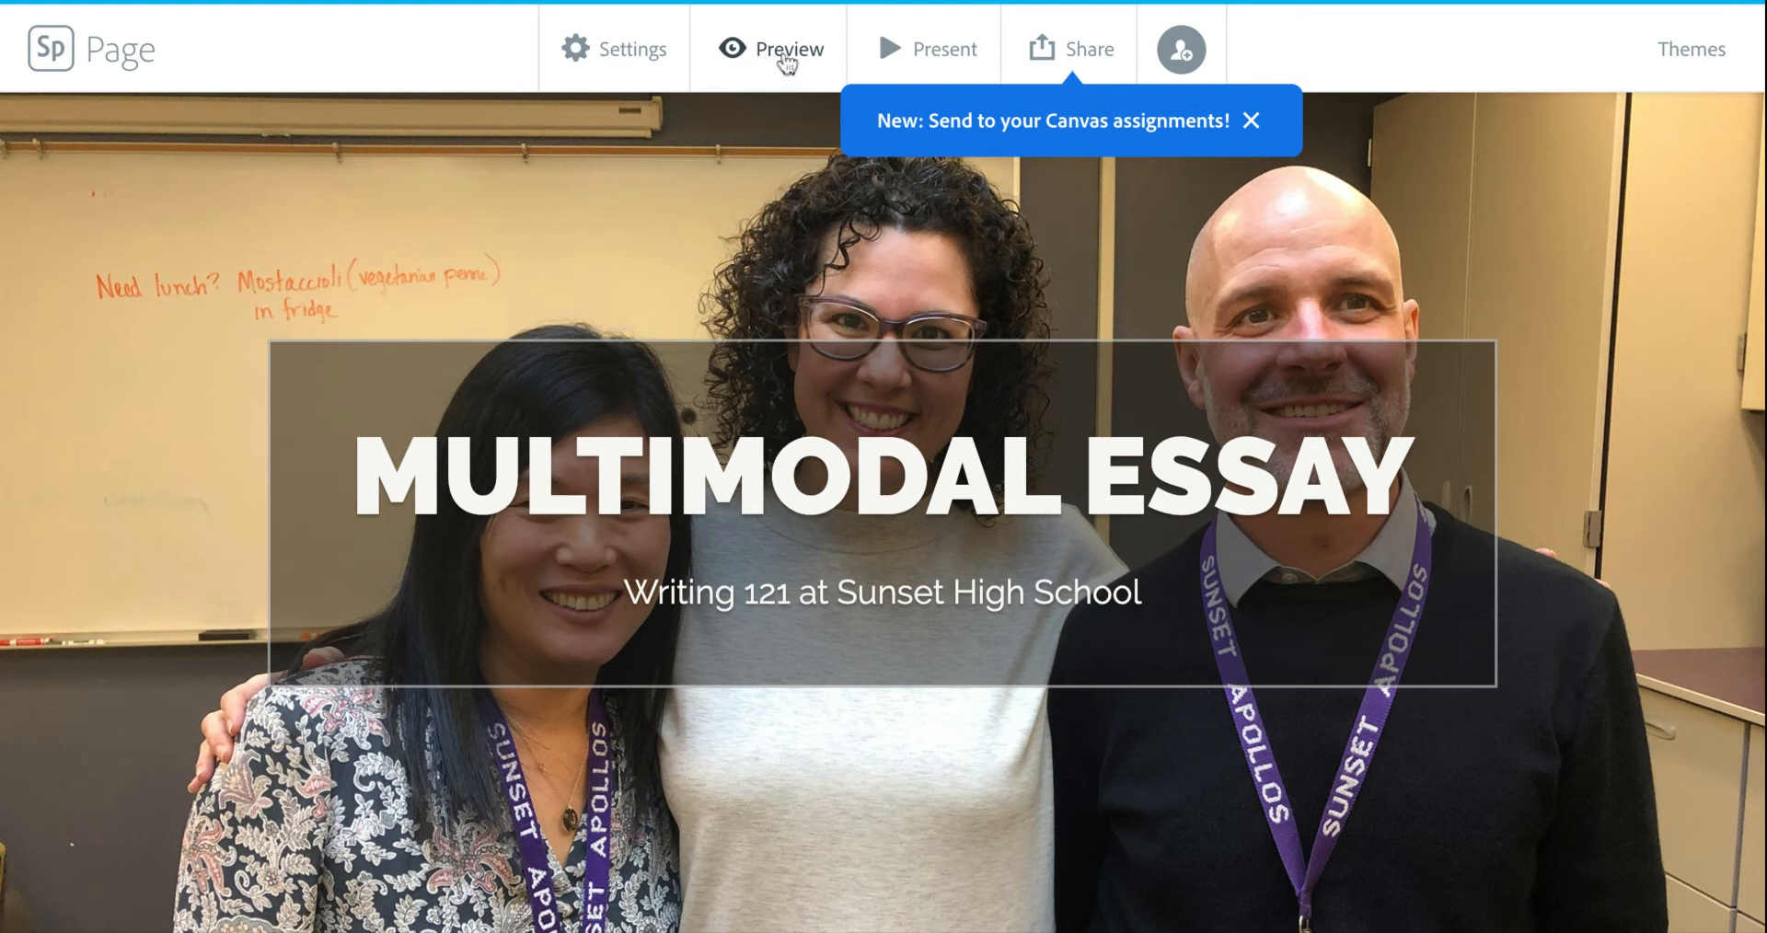
left_click(786, 61)
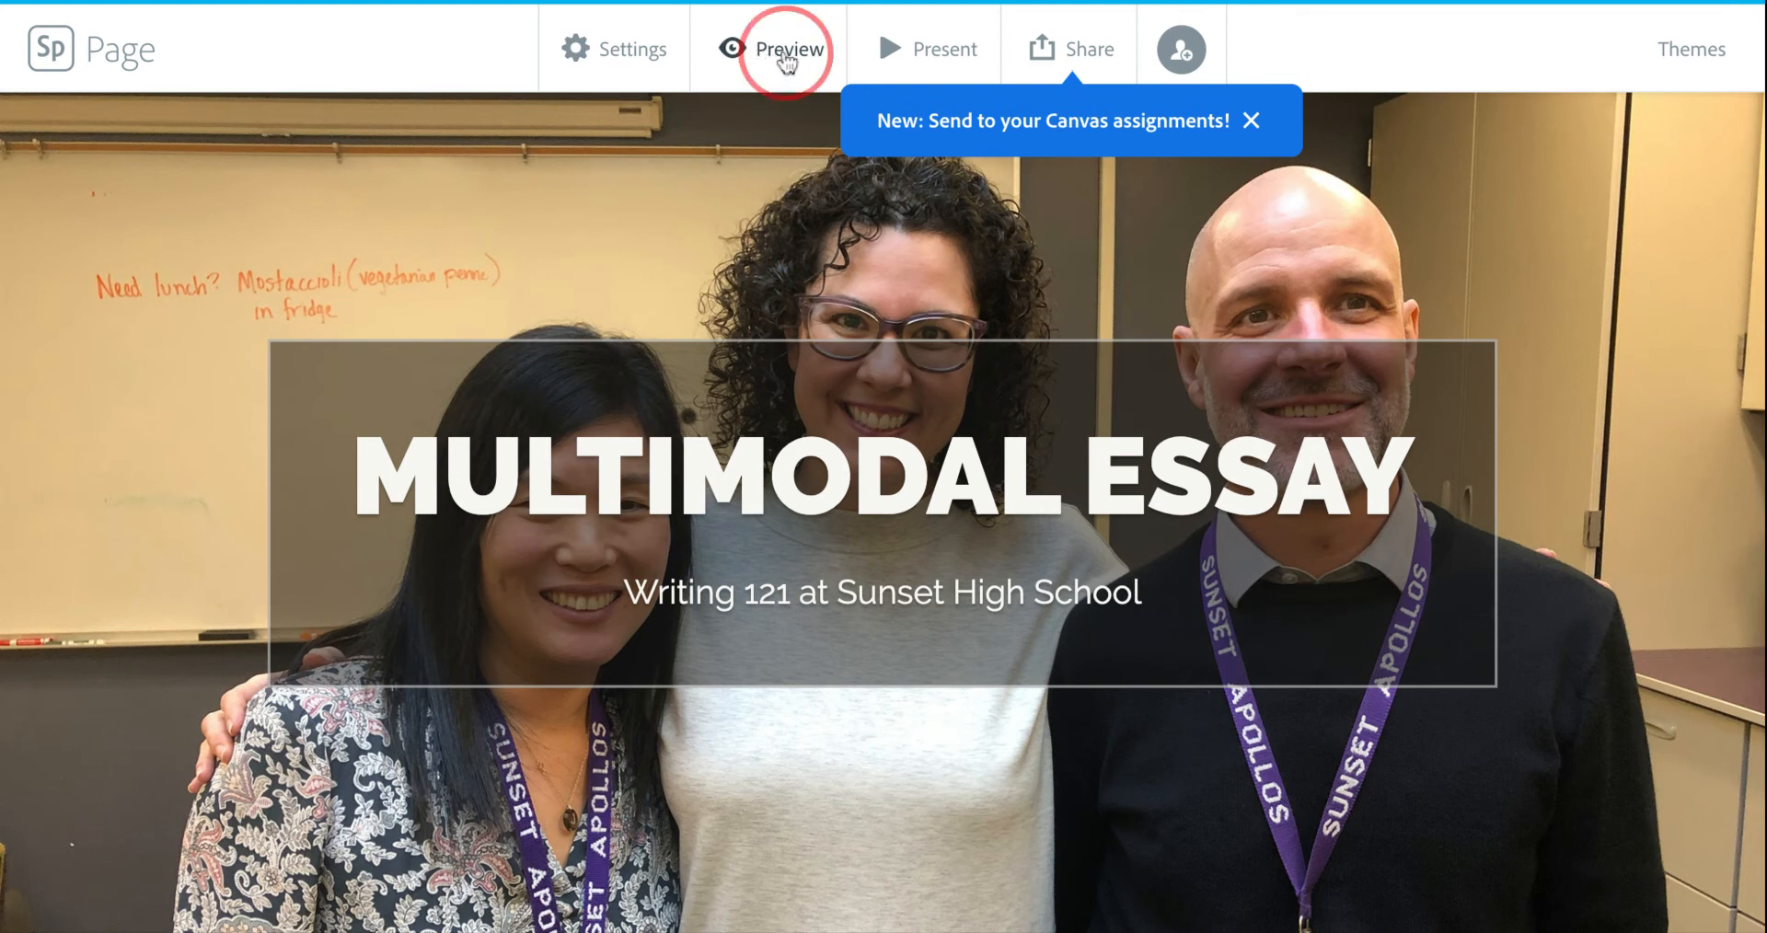
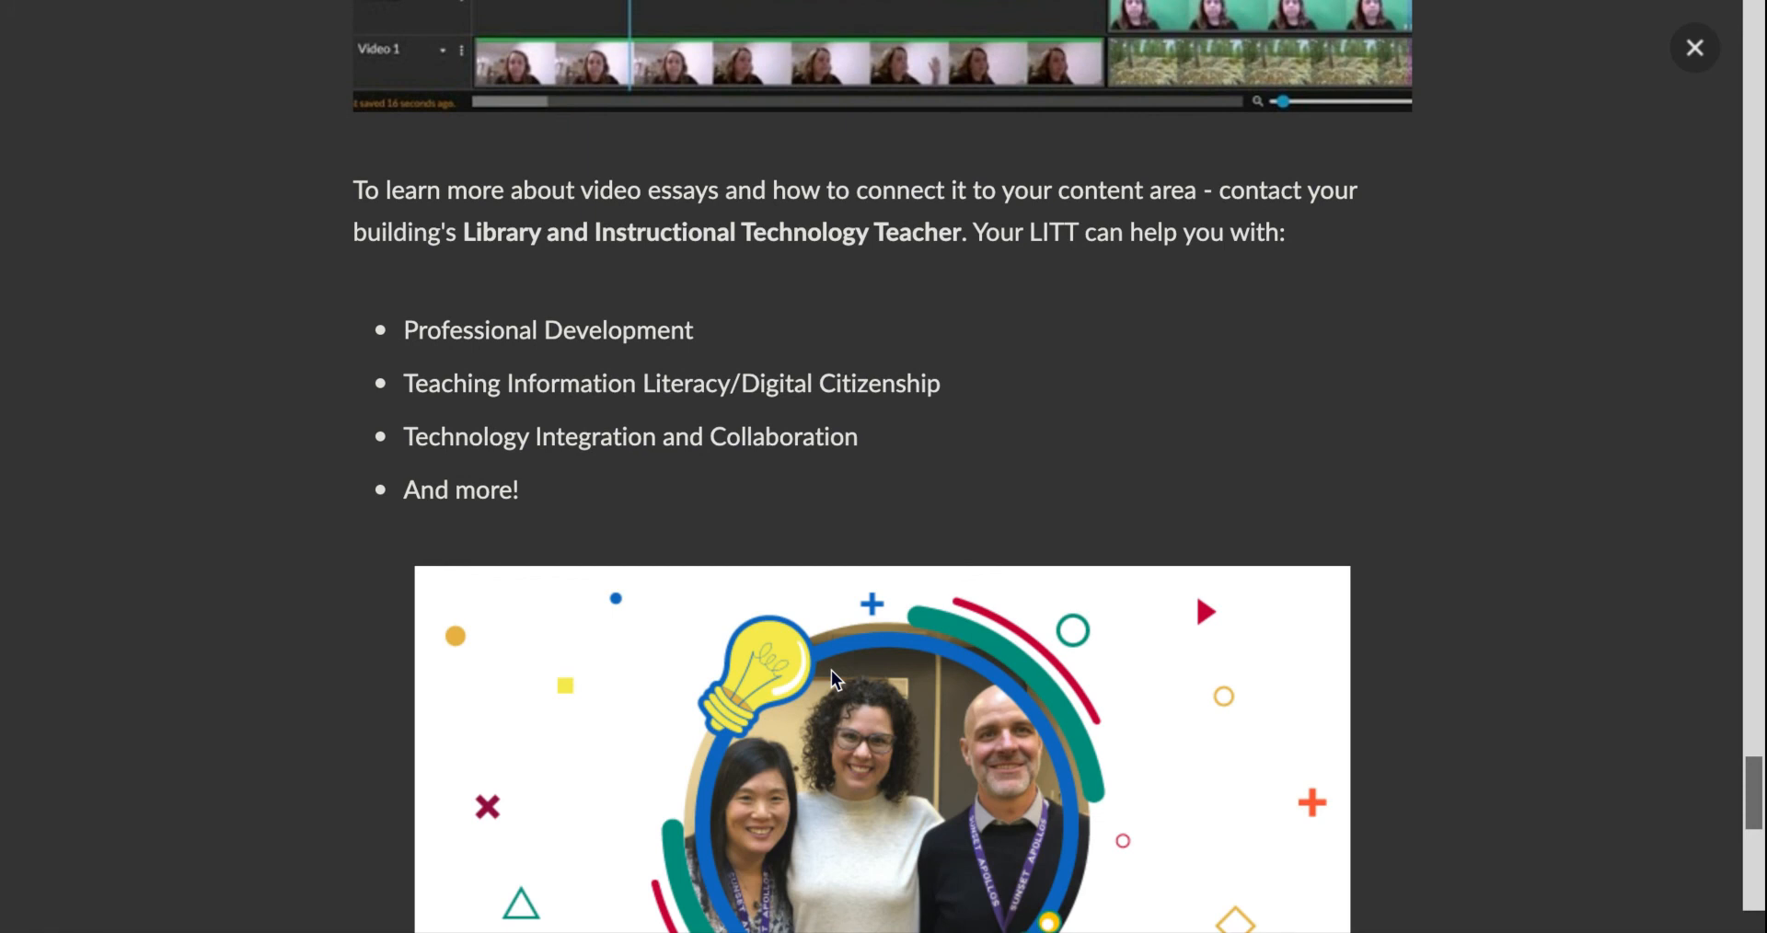
Examine the rest of the previewed Multimodal Essay page, close the preview and dismiss the Canvas assignments notice
scroll(831, 670, "down", 3)
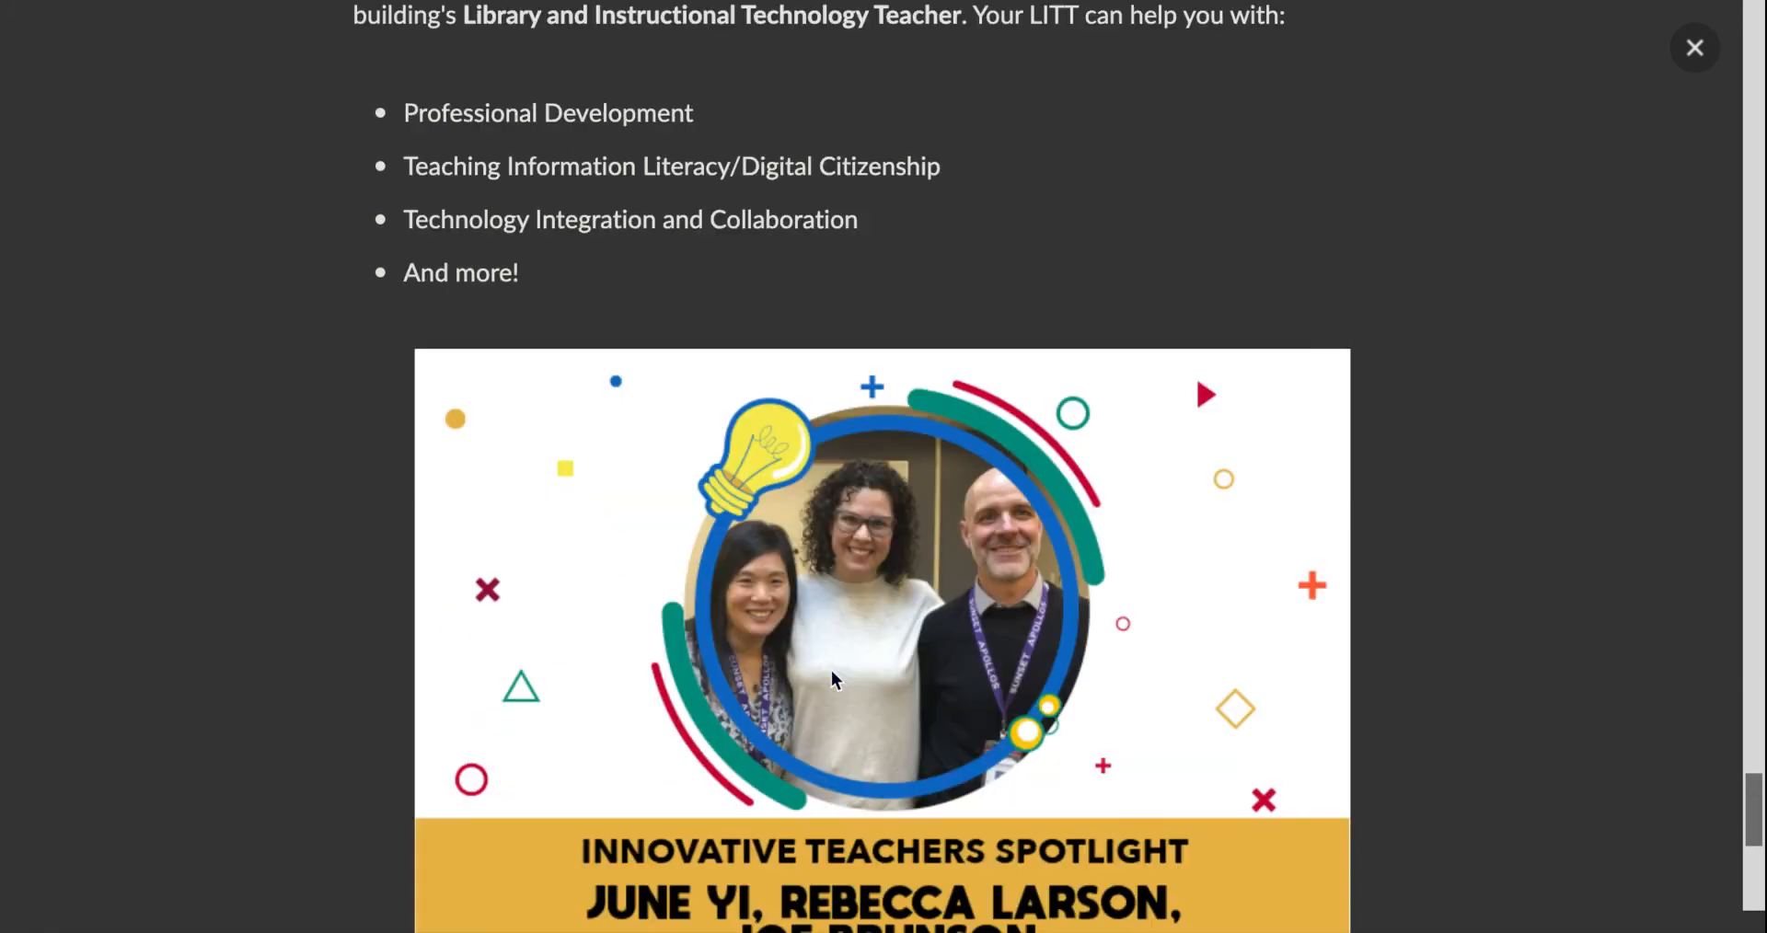
scroll(988, 721, "down", 5)
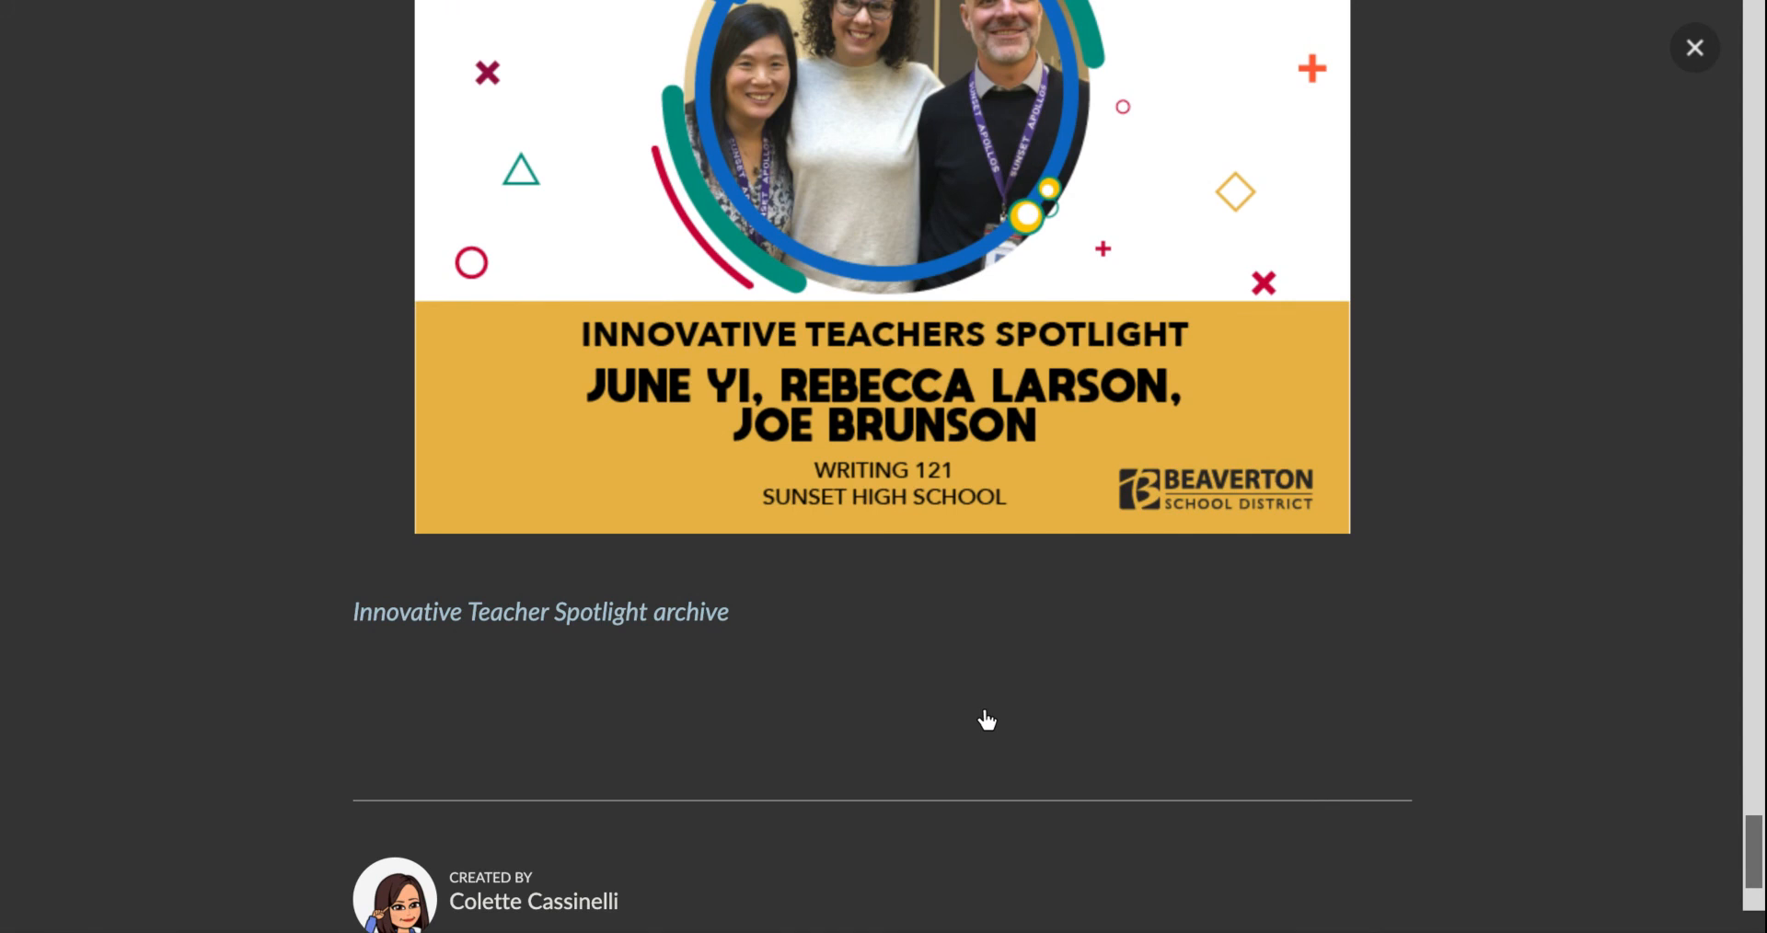
scroll(986, 720, "down", 3)
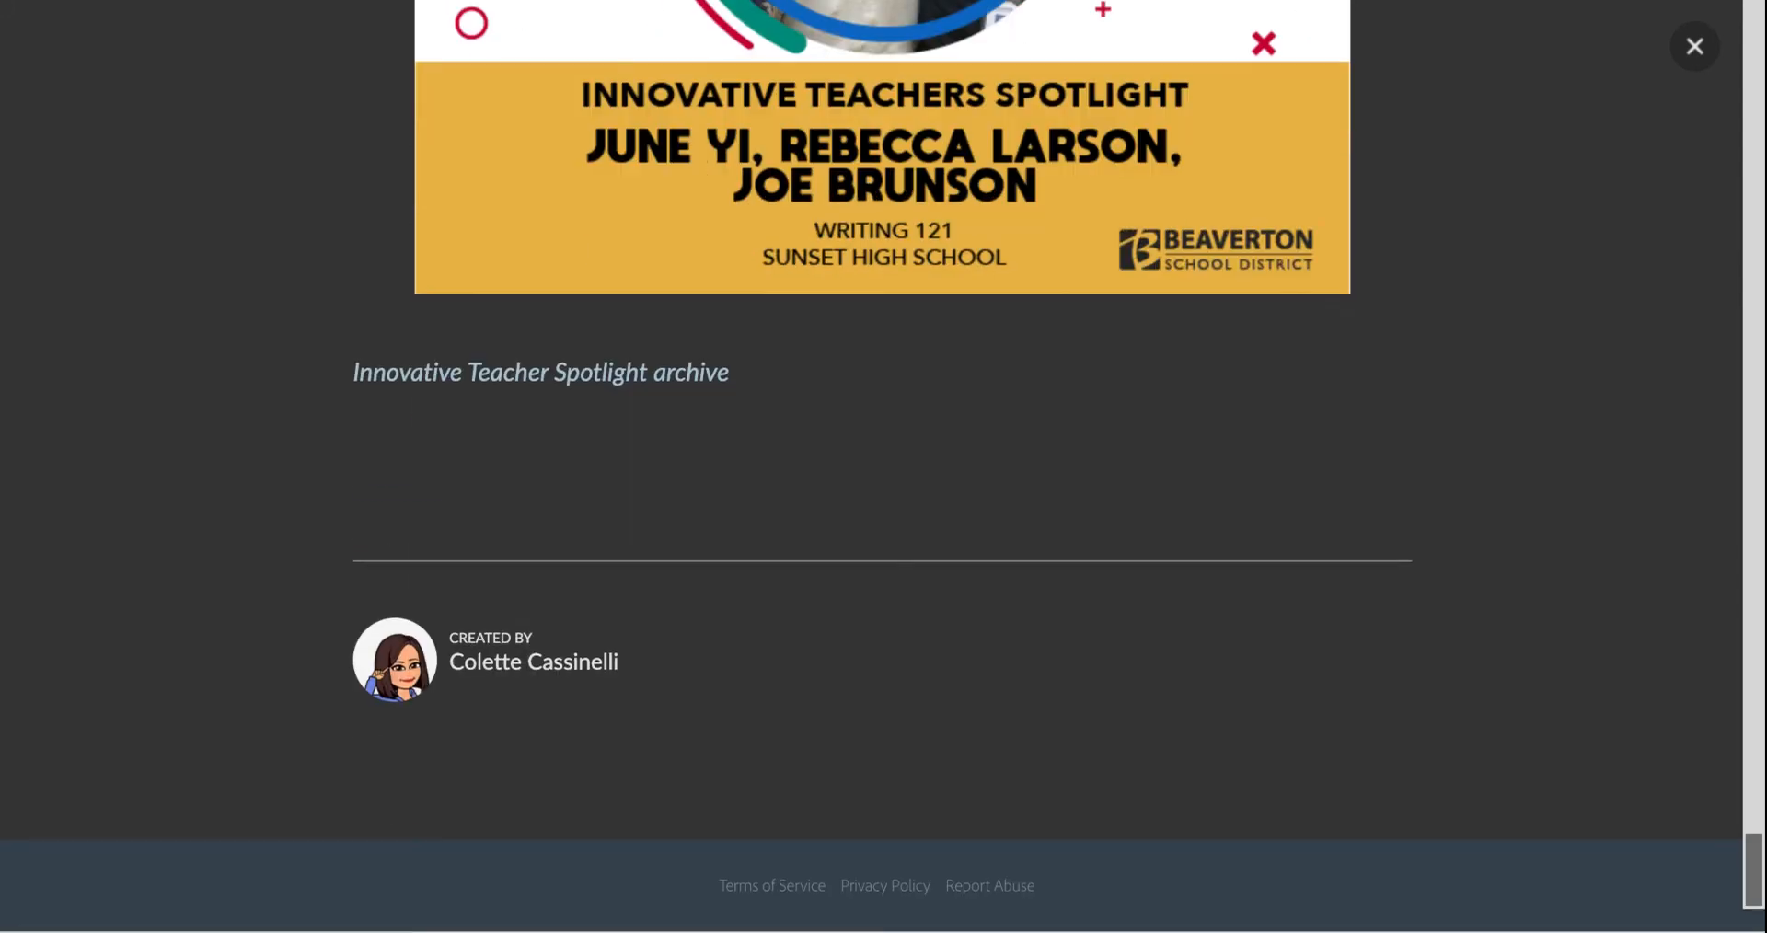
scroll(974, 727, "up", 20)
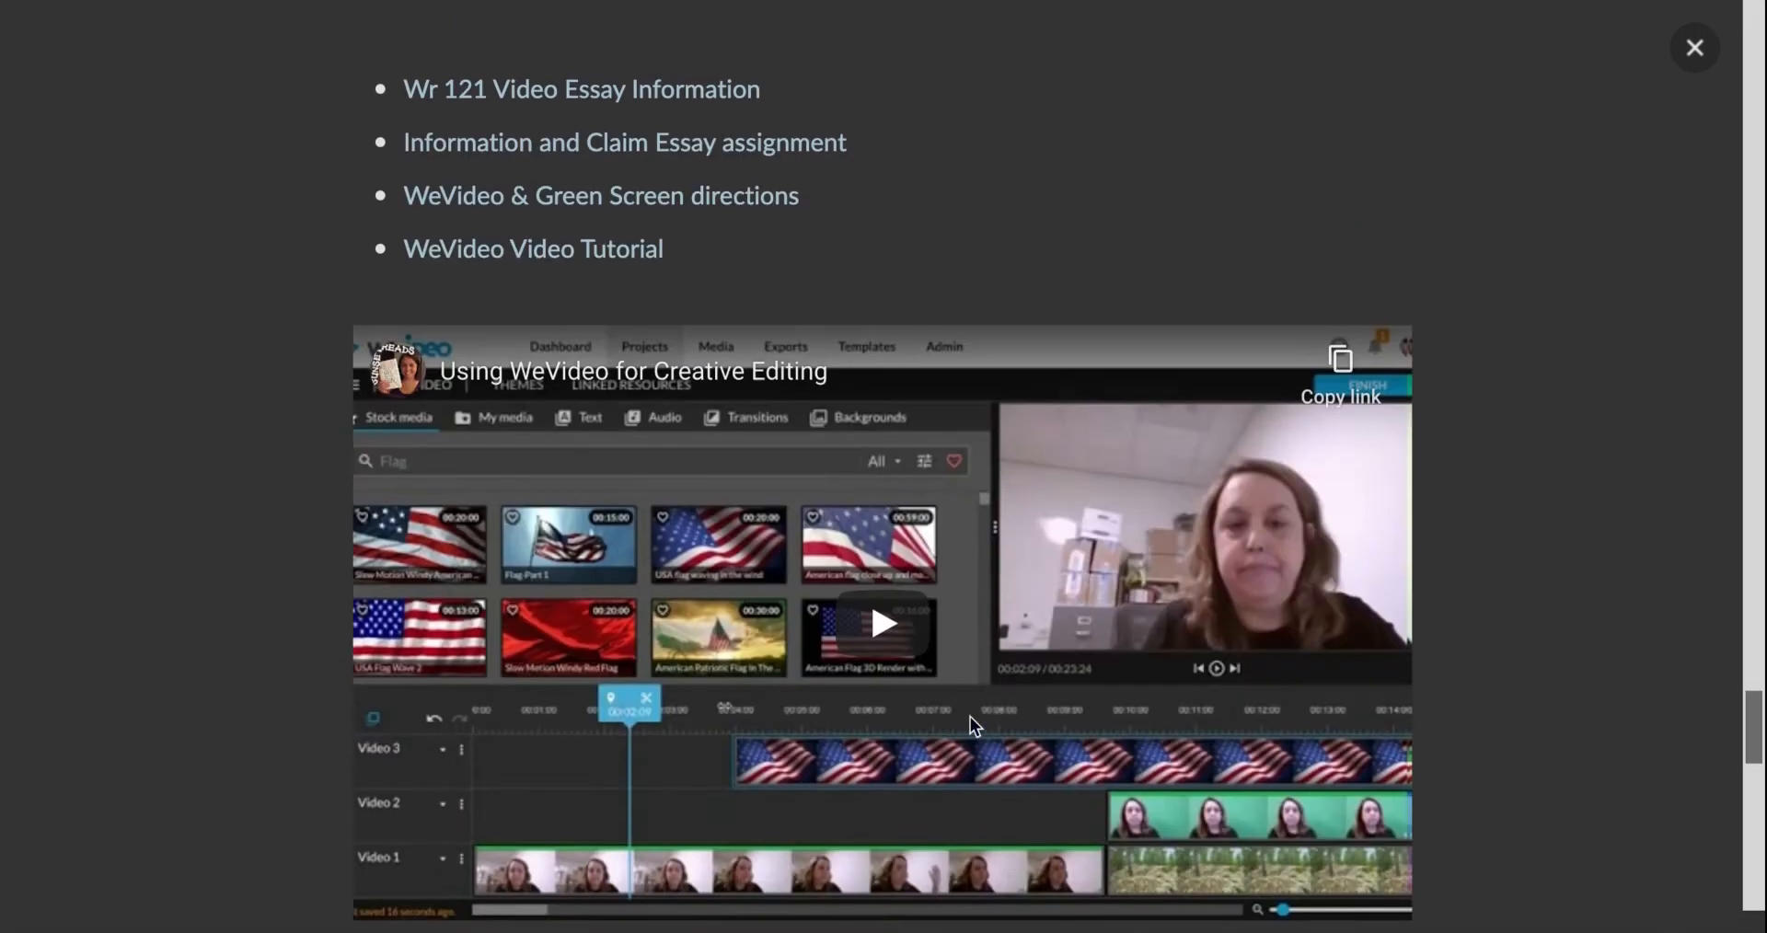
scroll(970, 716, "up", 20)
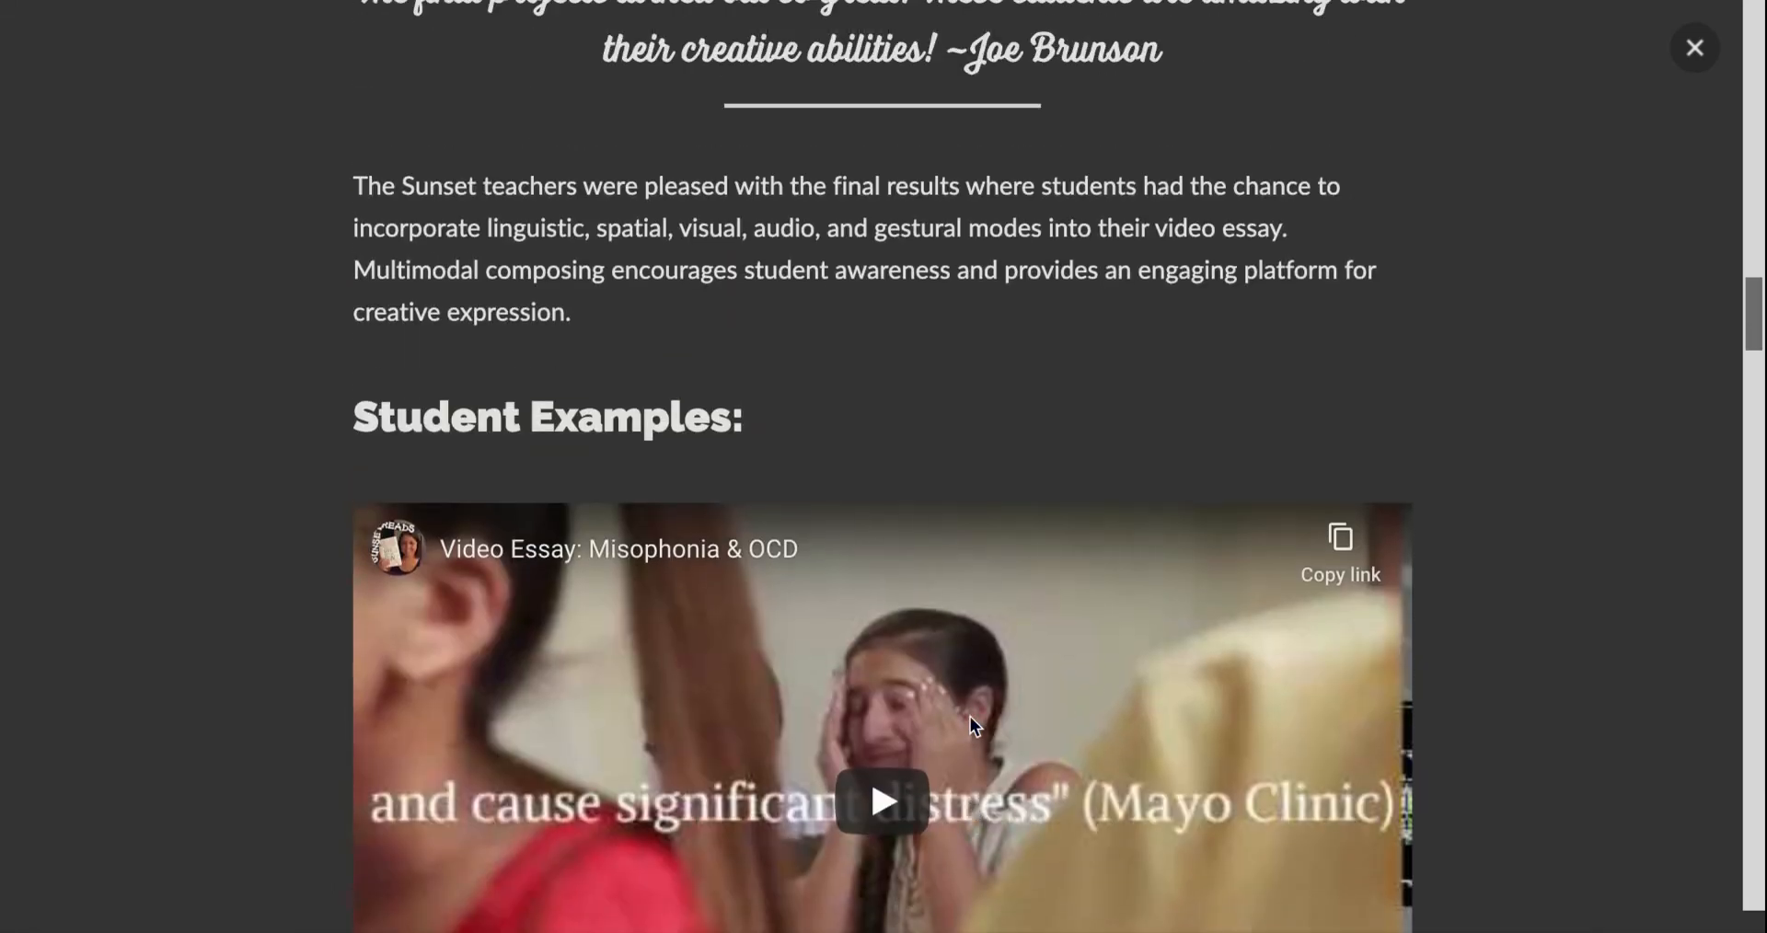
scroll(970, 716, "up", 15)
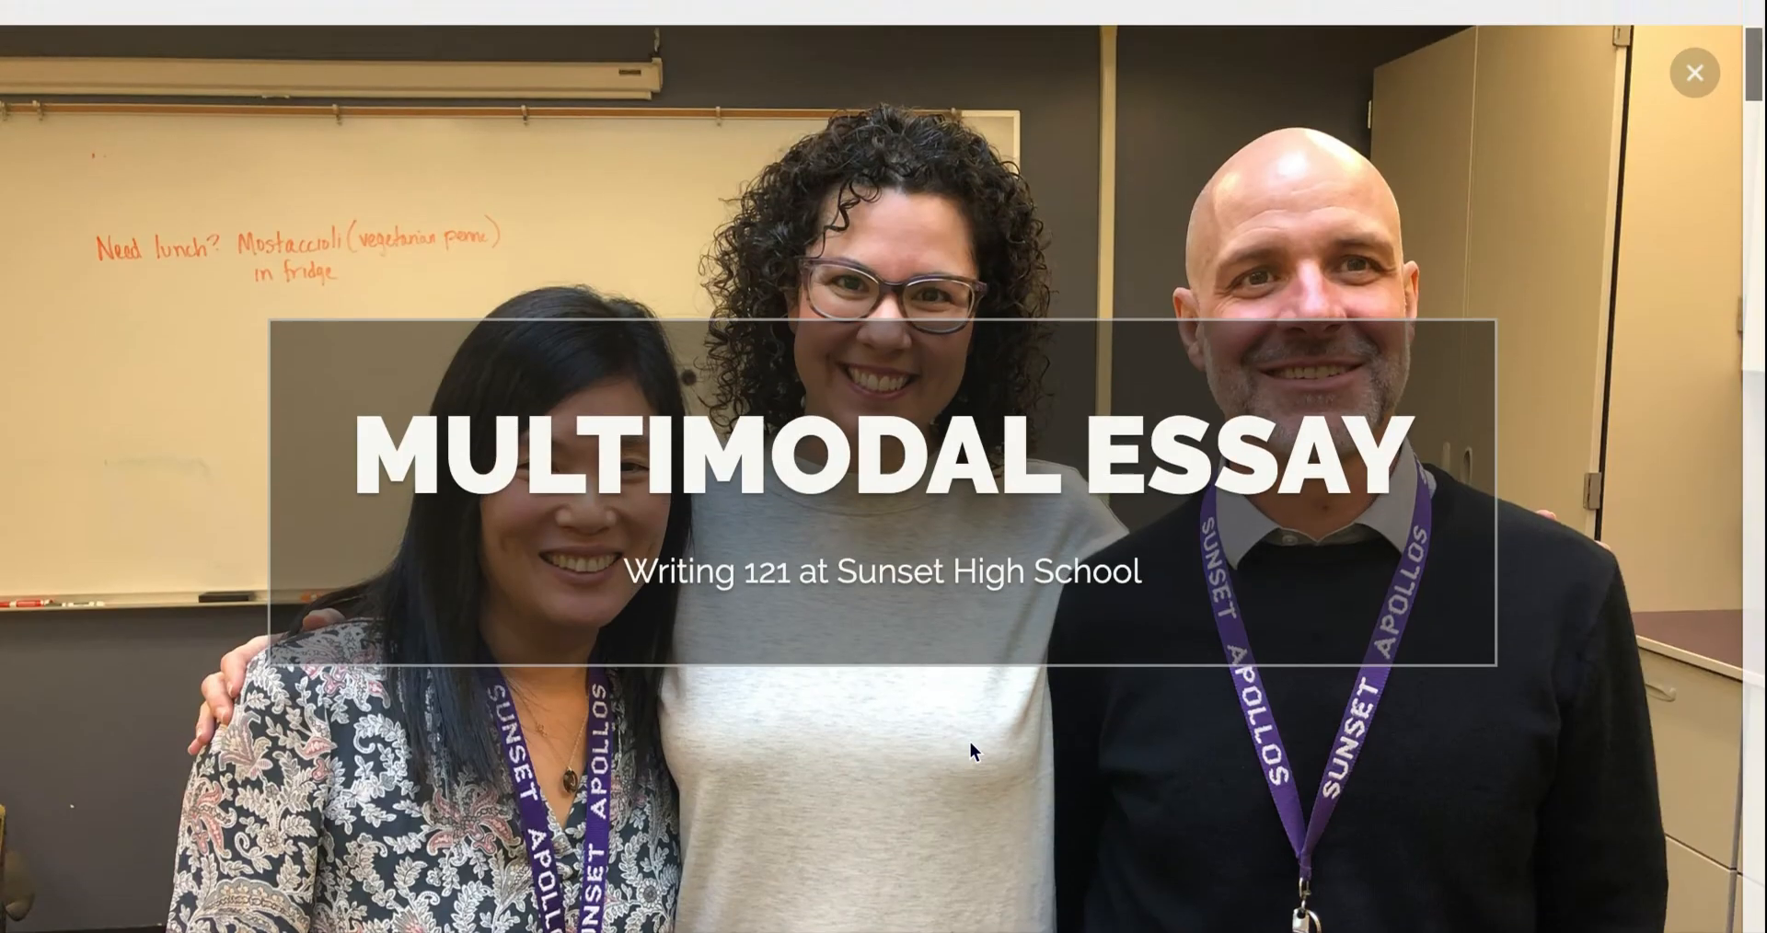
left_click(1699, 51)
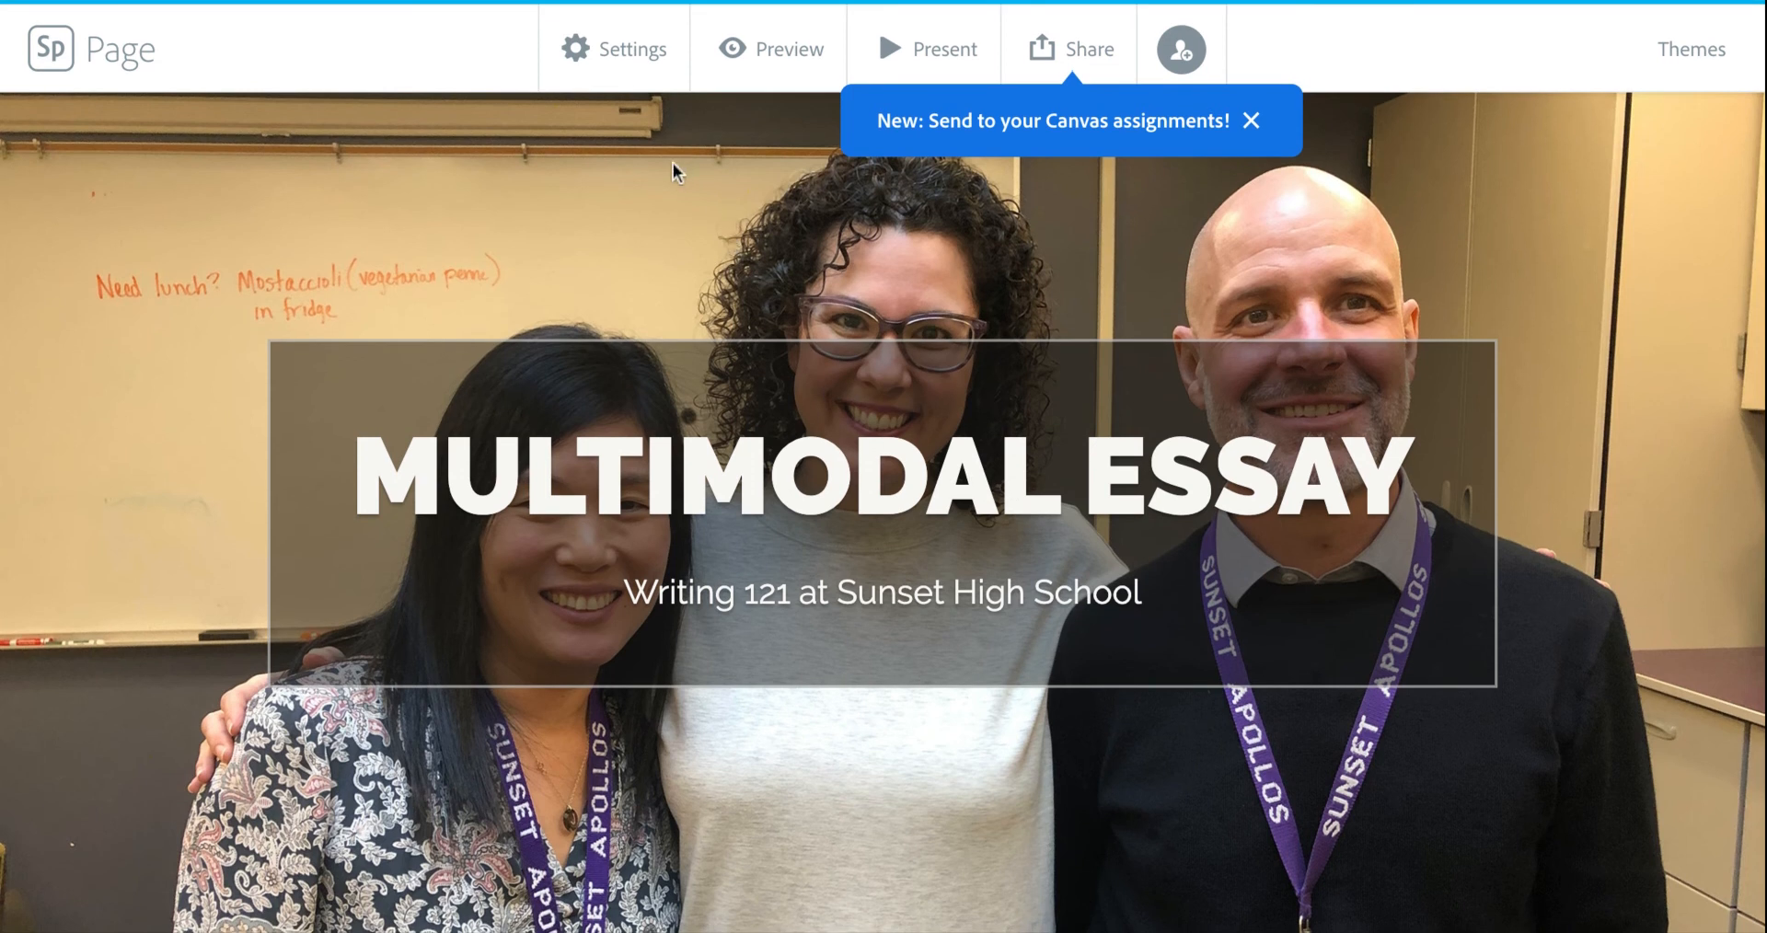
left_click(1250, 120)
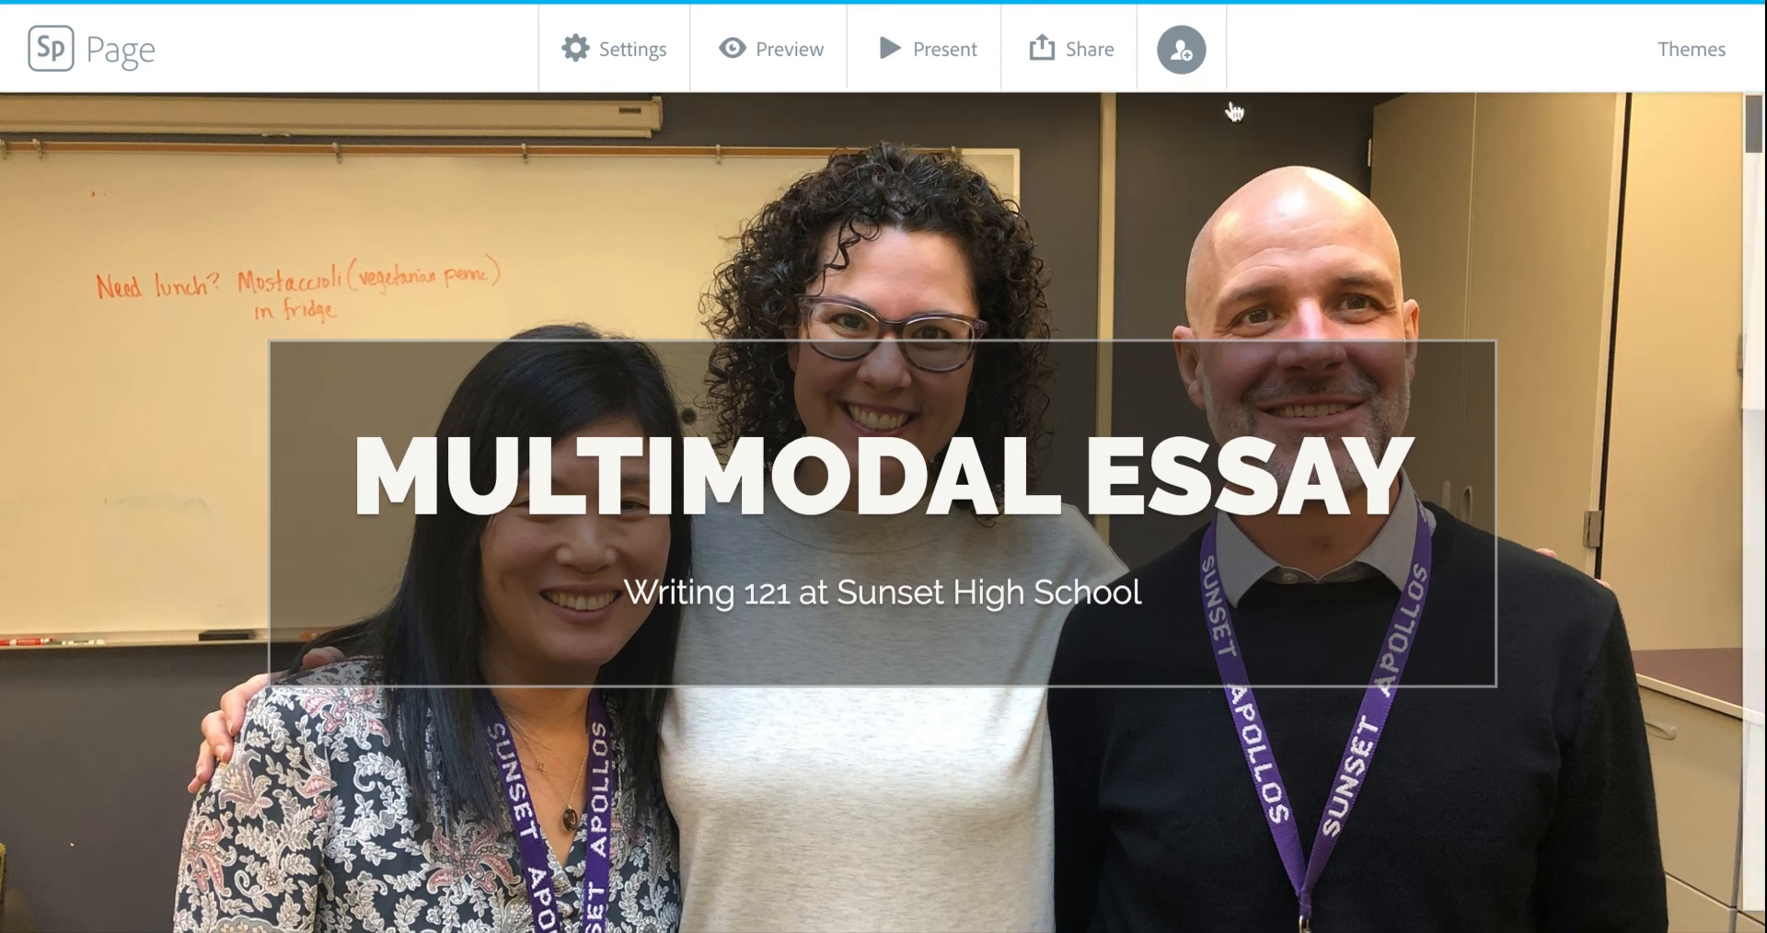
View the invitation dialog for adding people to the project and the project setting for showing the header and footer
left_click(1182, 54)
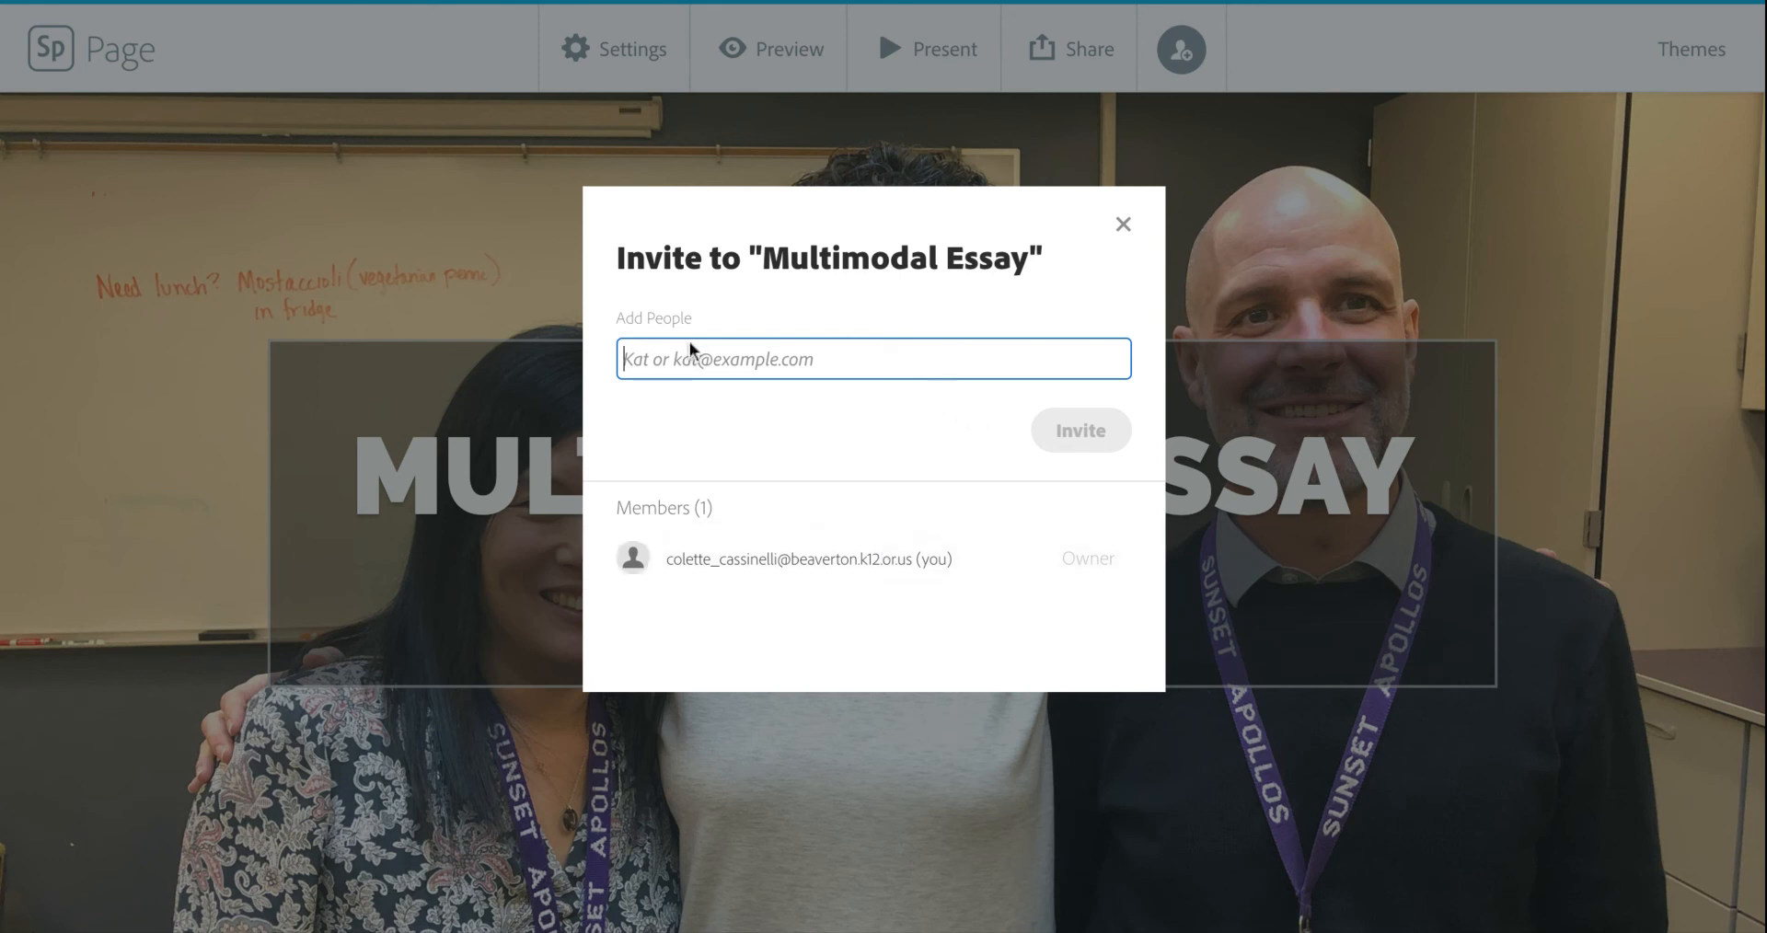
left_click(1122, 224)
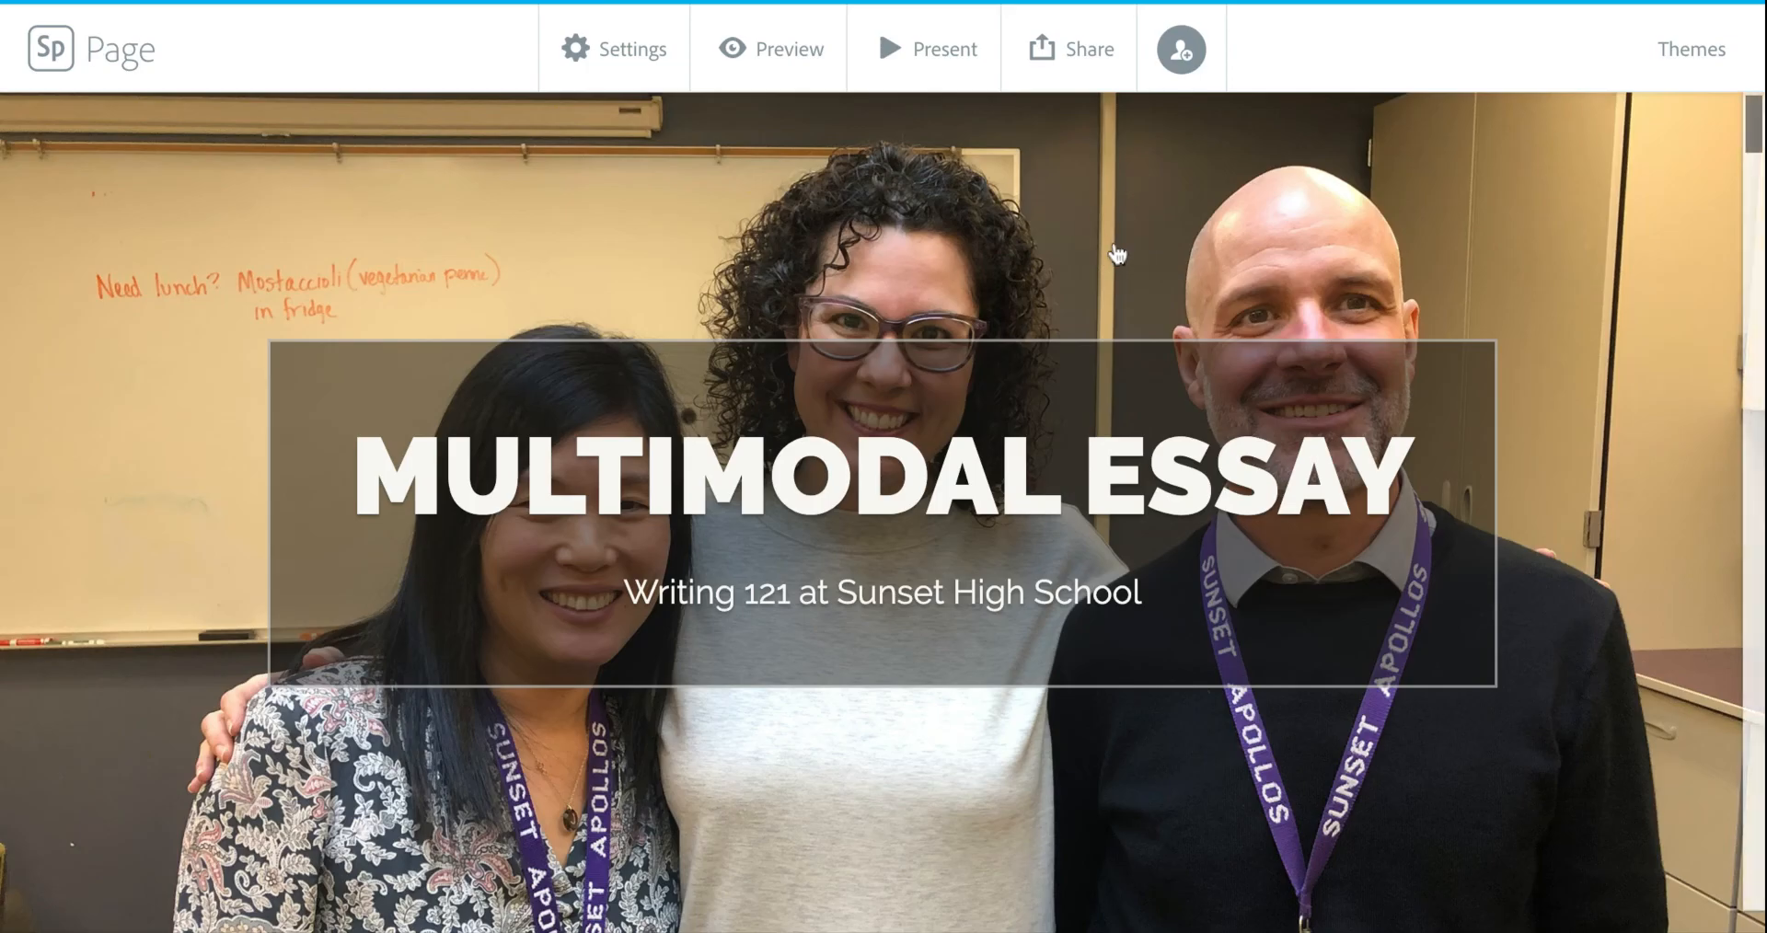
left_click(615, 52)
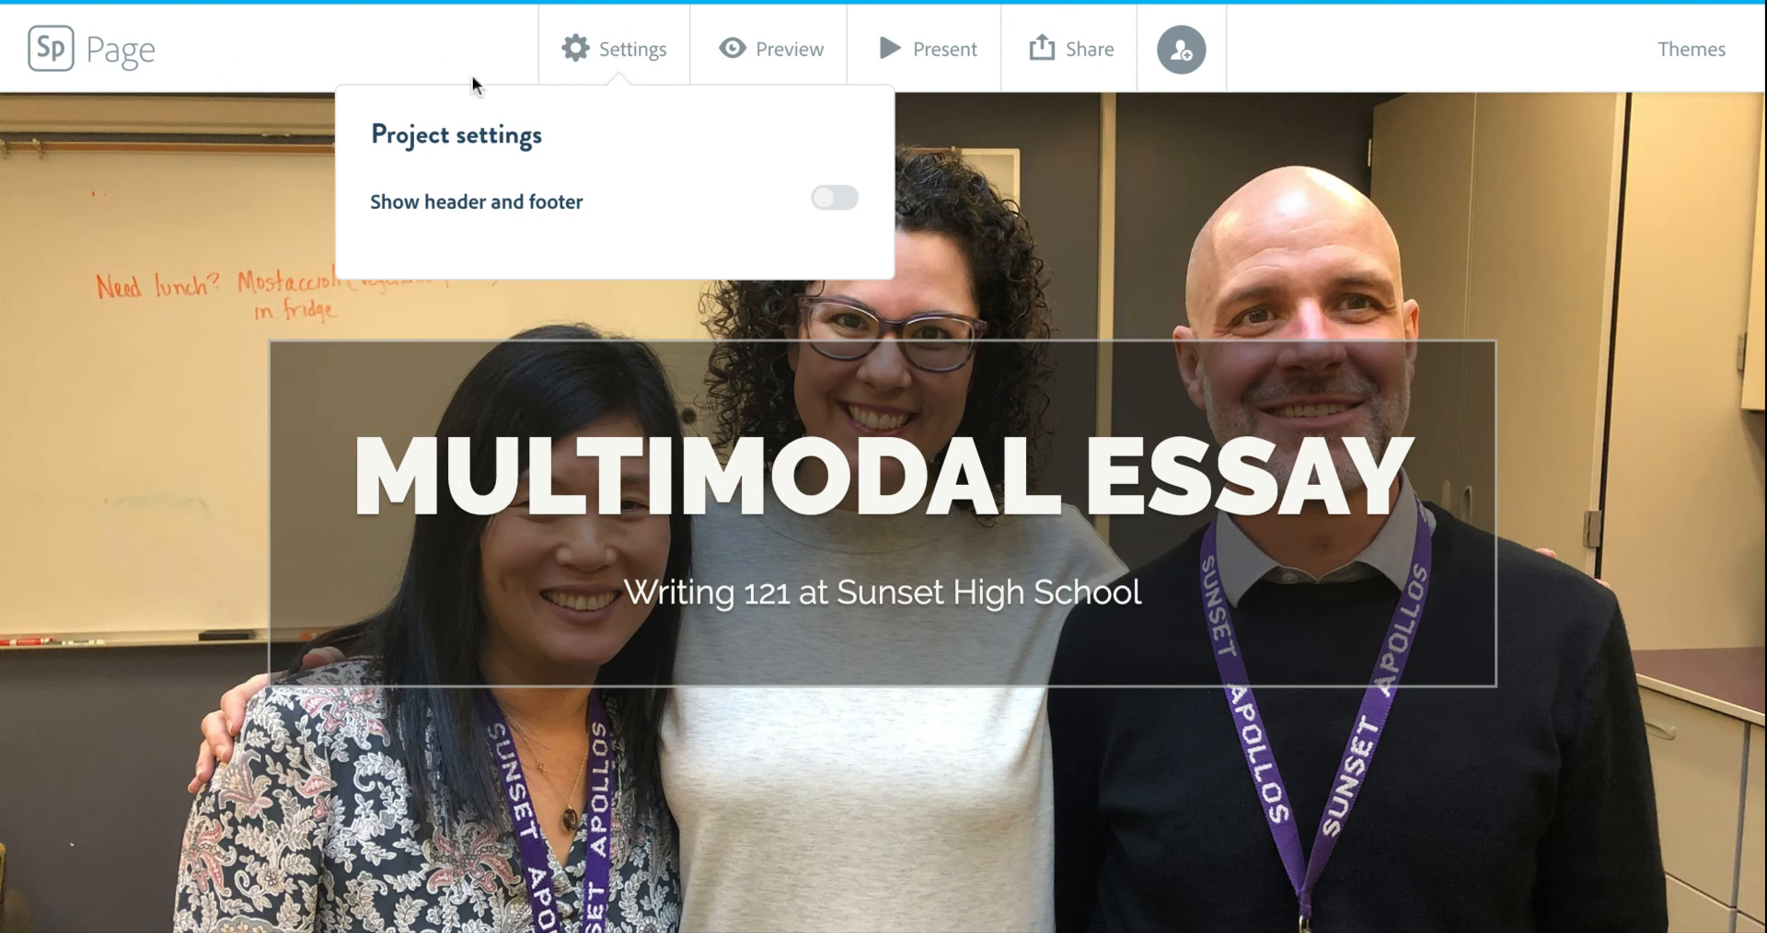
left_click(961, 175)
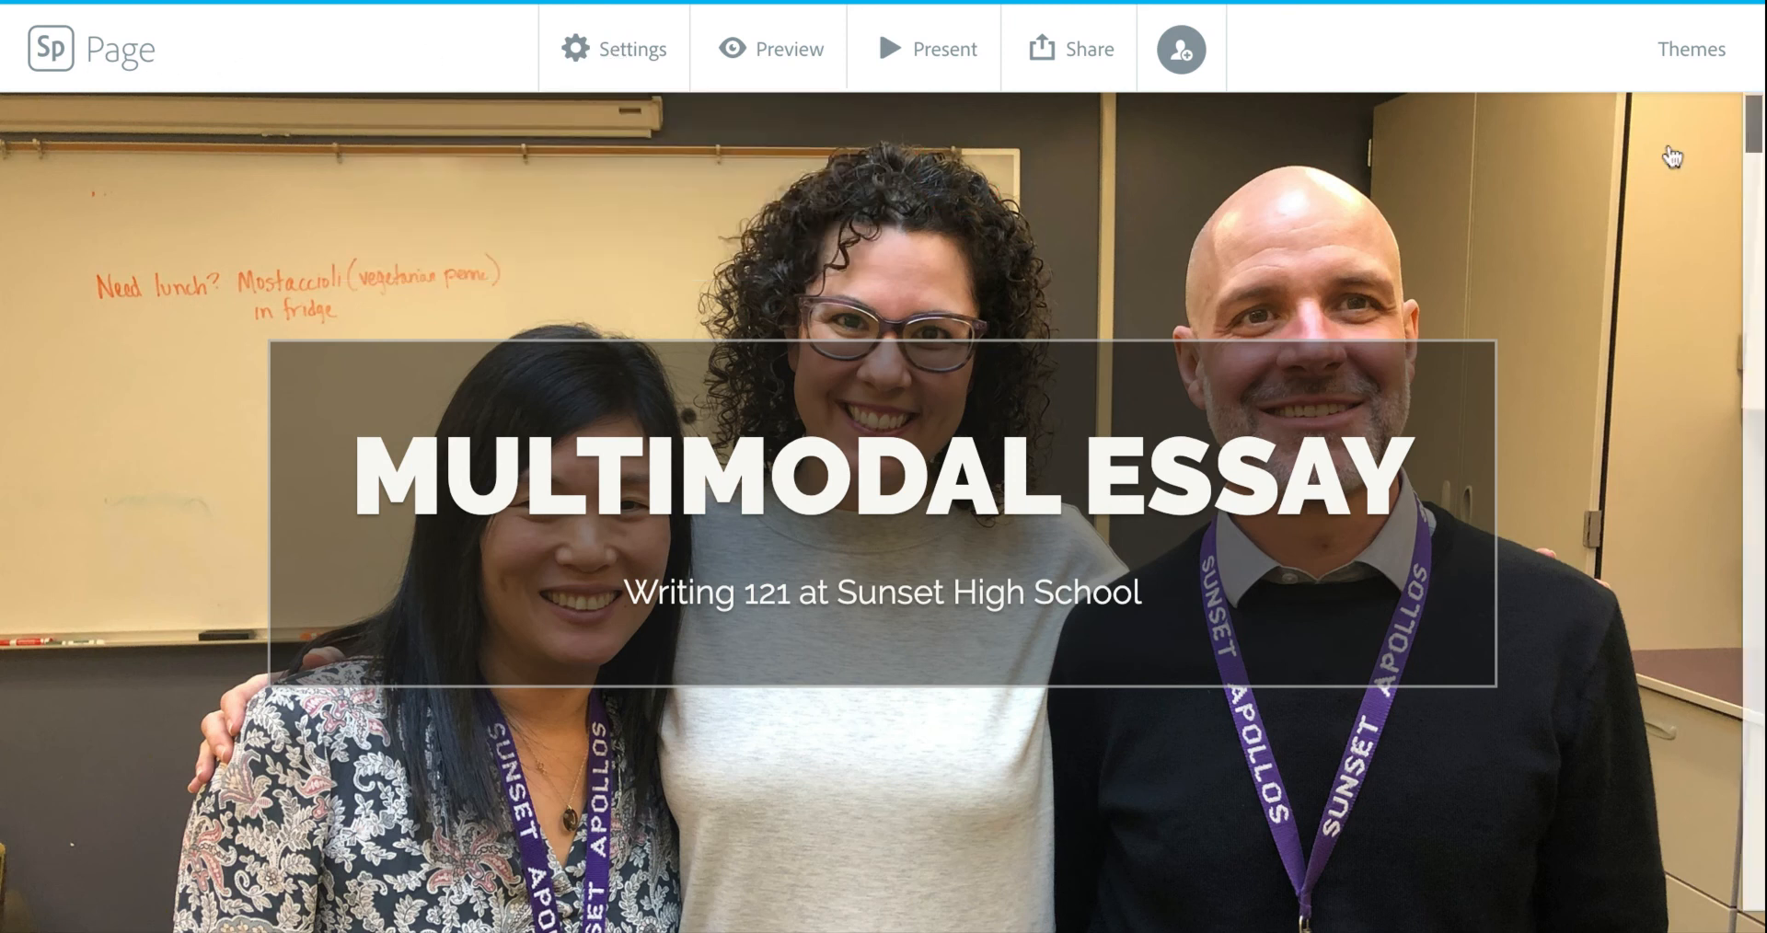
Examine the editable Multimodal Essay page from its title through the student examples and resources to the closing text
scroll(1753, 129, "down", 9)
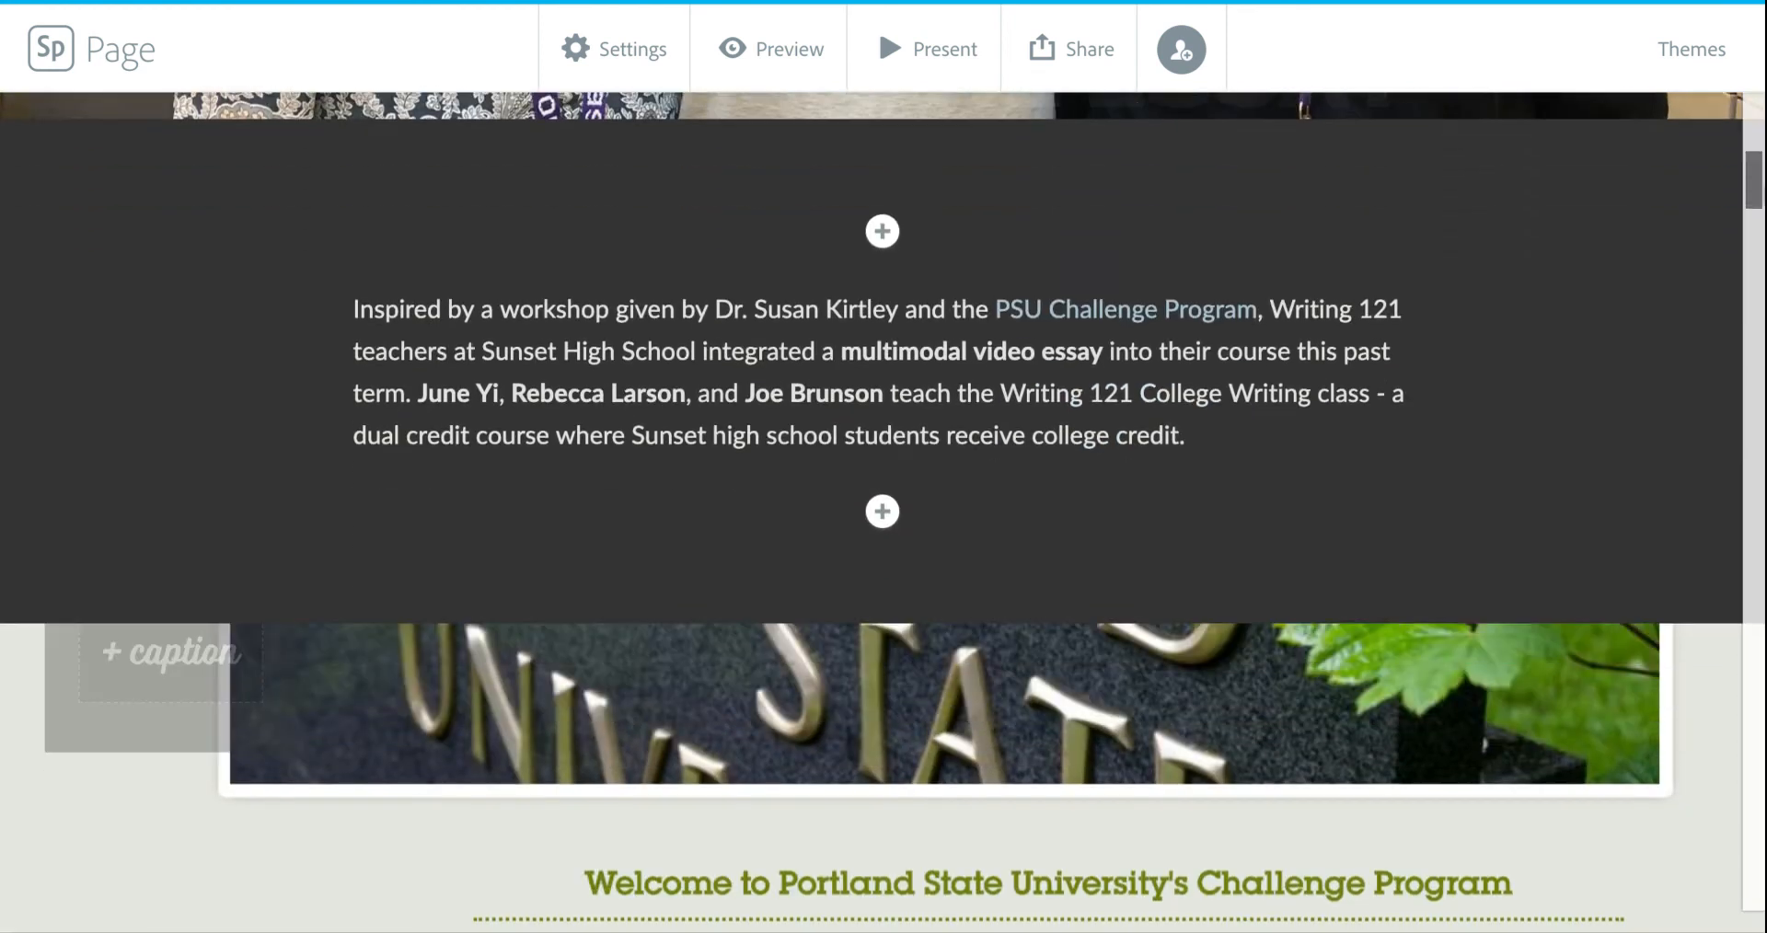
scroll(881, 512, "down", 10)
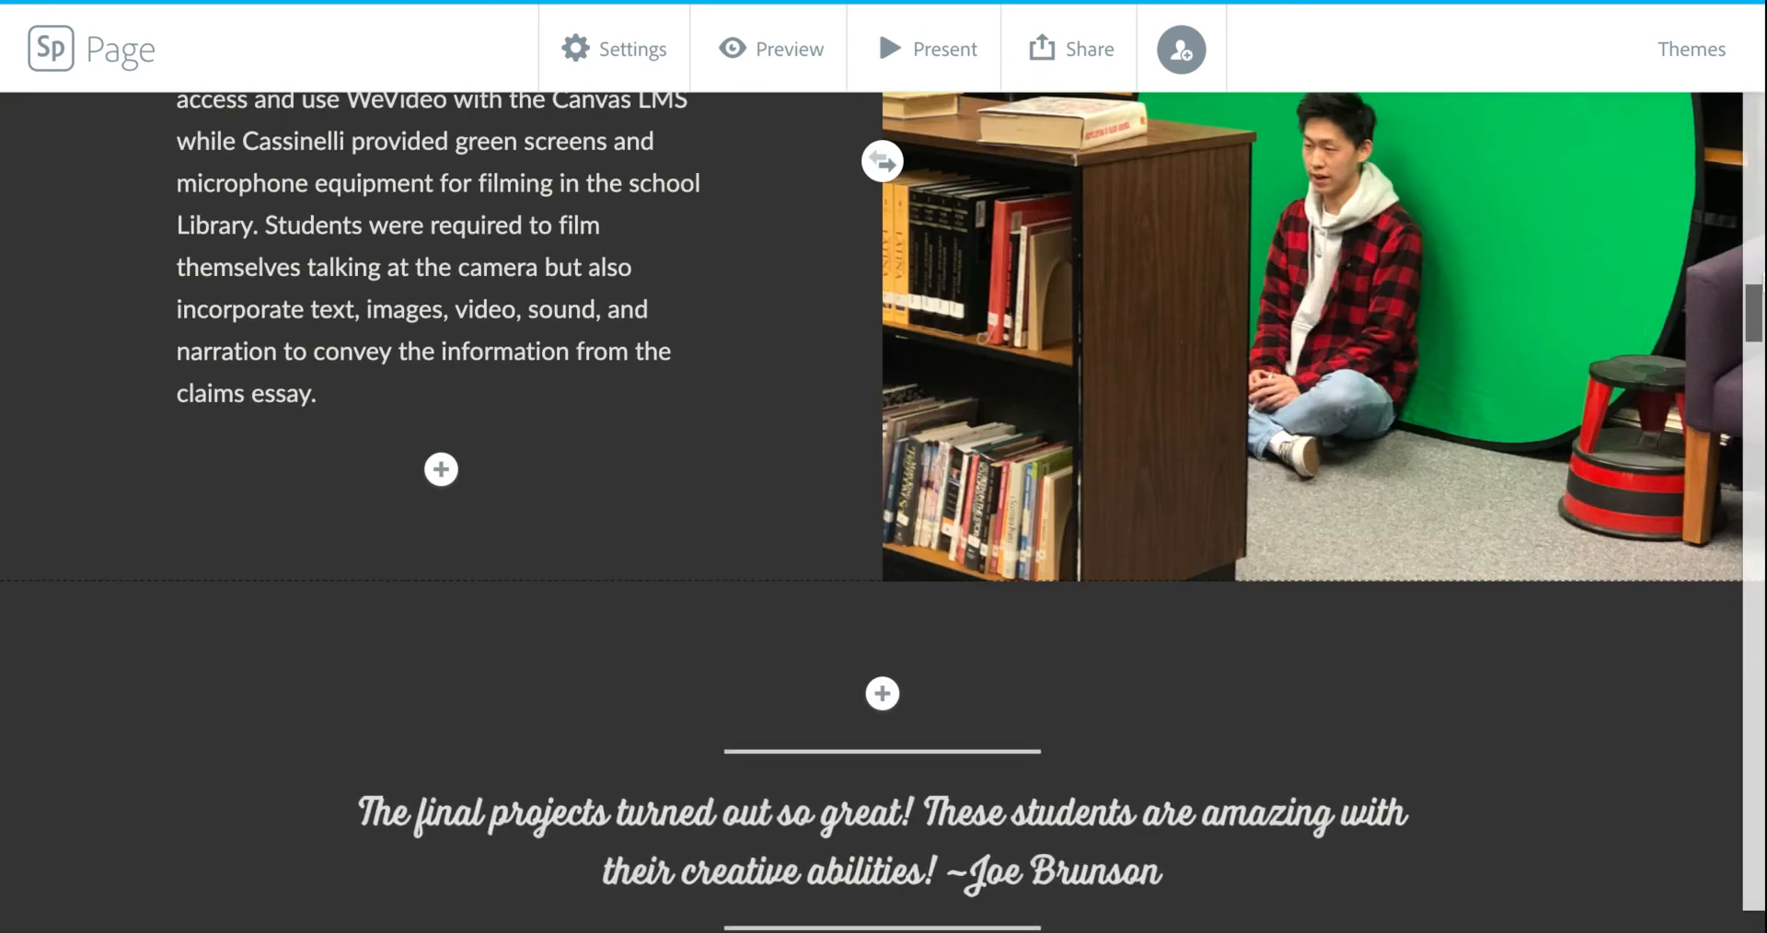
scroll(882, 511, "down", 8)
scroll(881, 512, "down", 3)
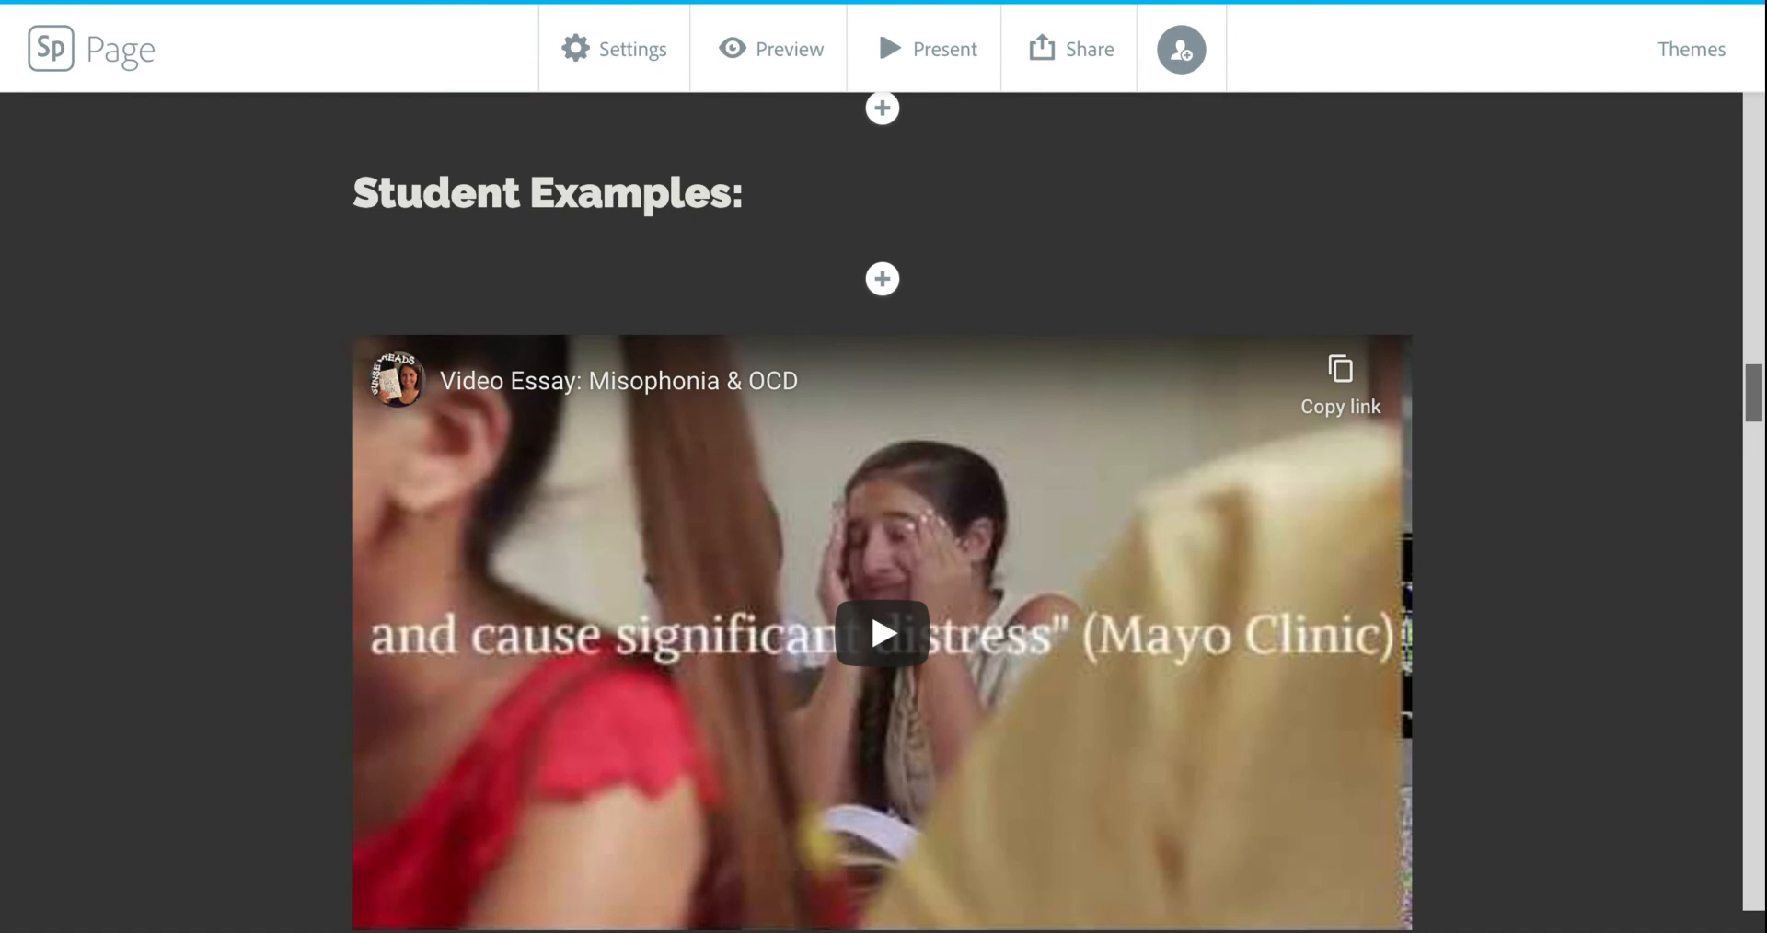
scroll(882, 512, "down", 15)
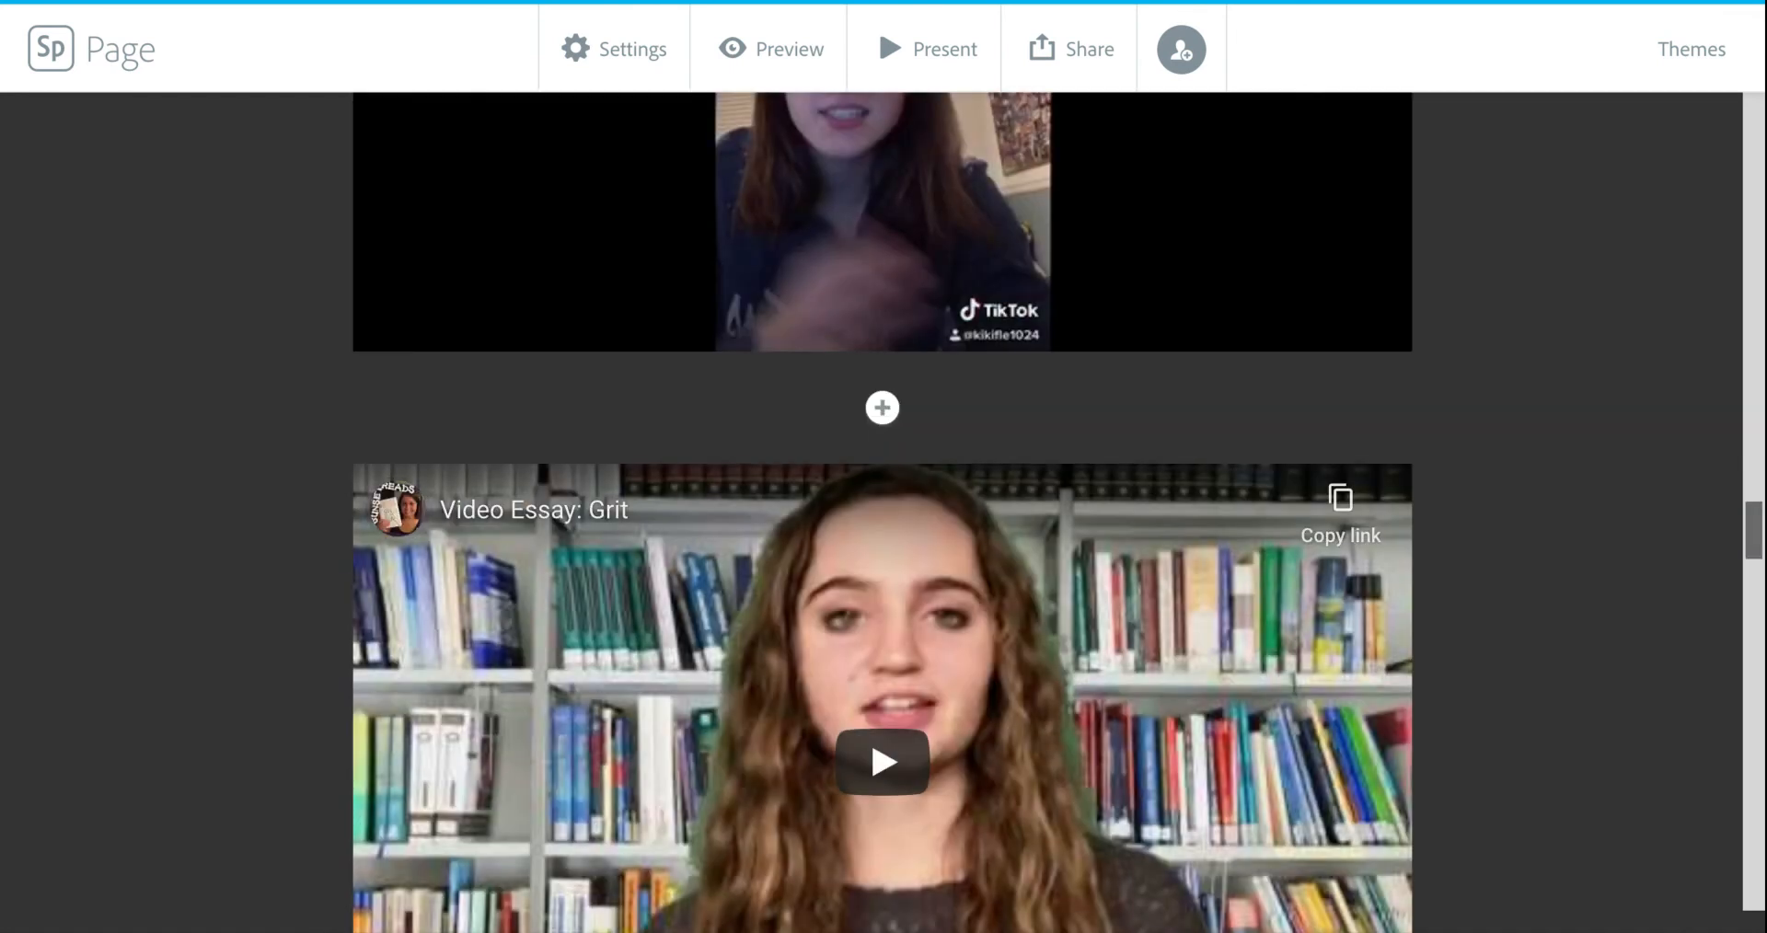
scroll(1522, 466, "down", 5)
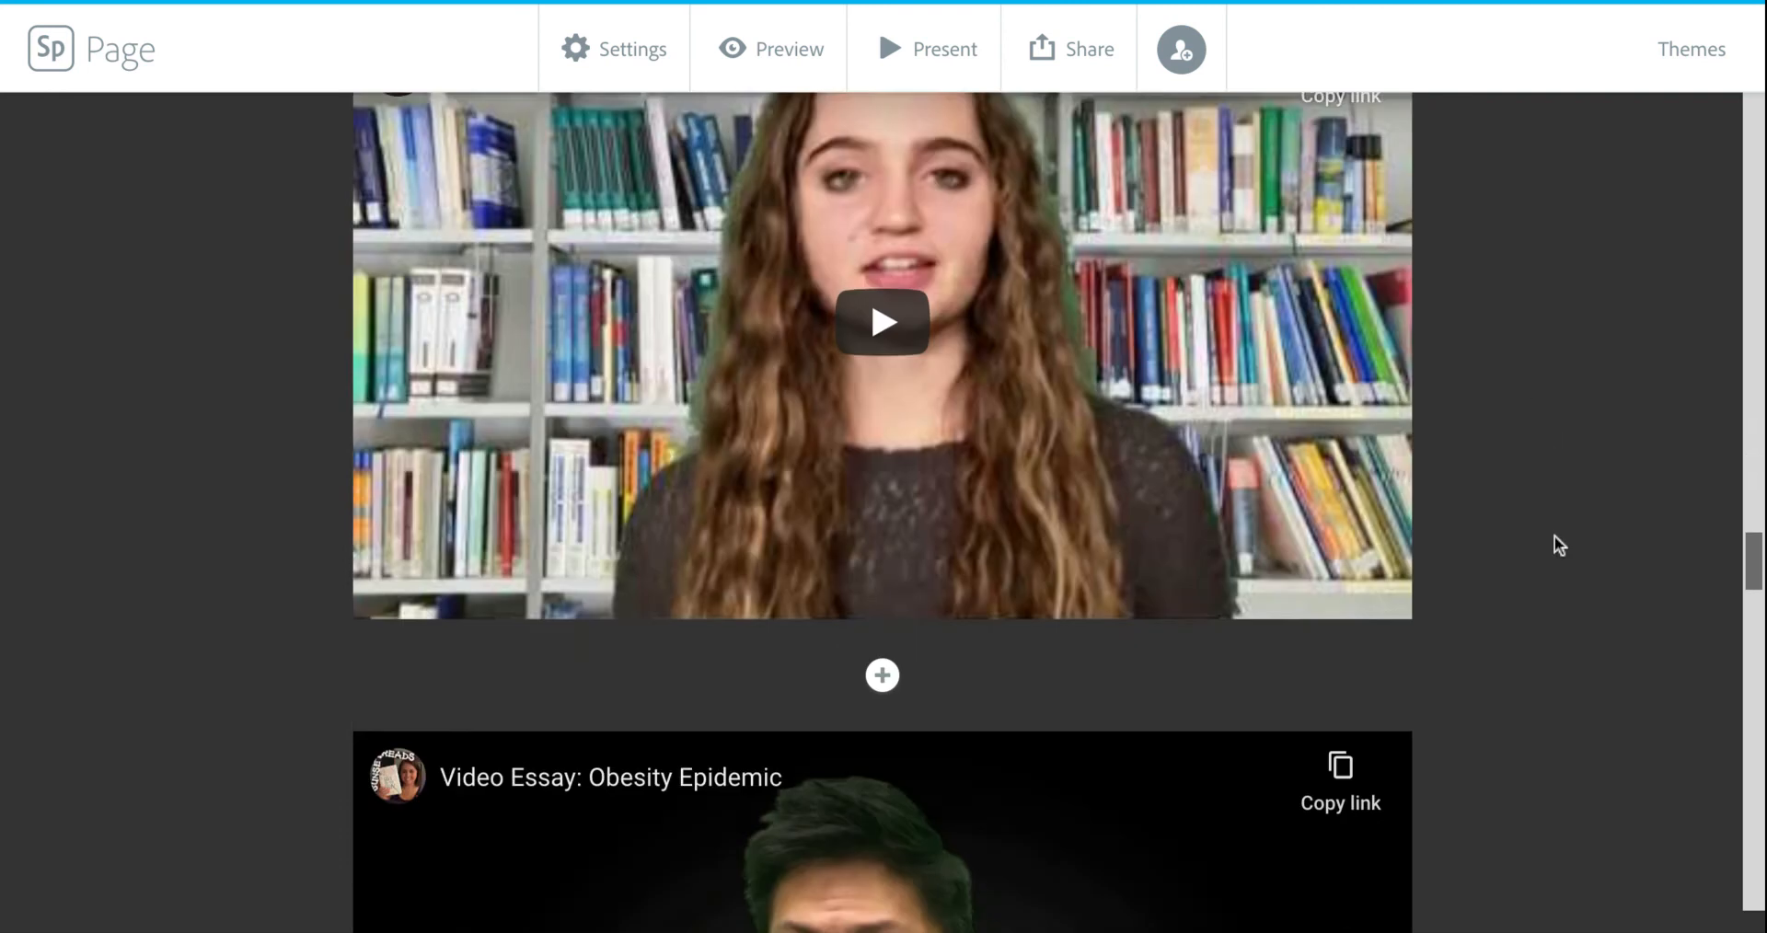
scroll(1554, 536, "down", 20)
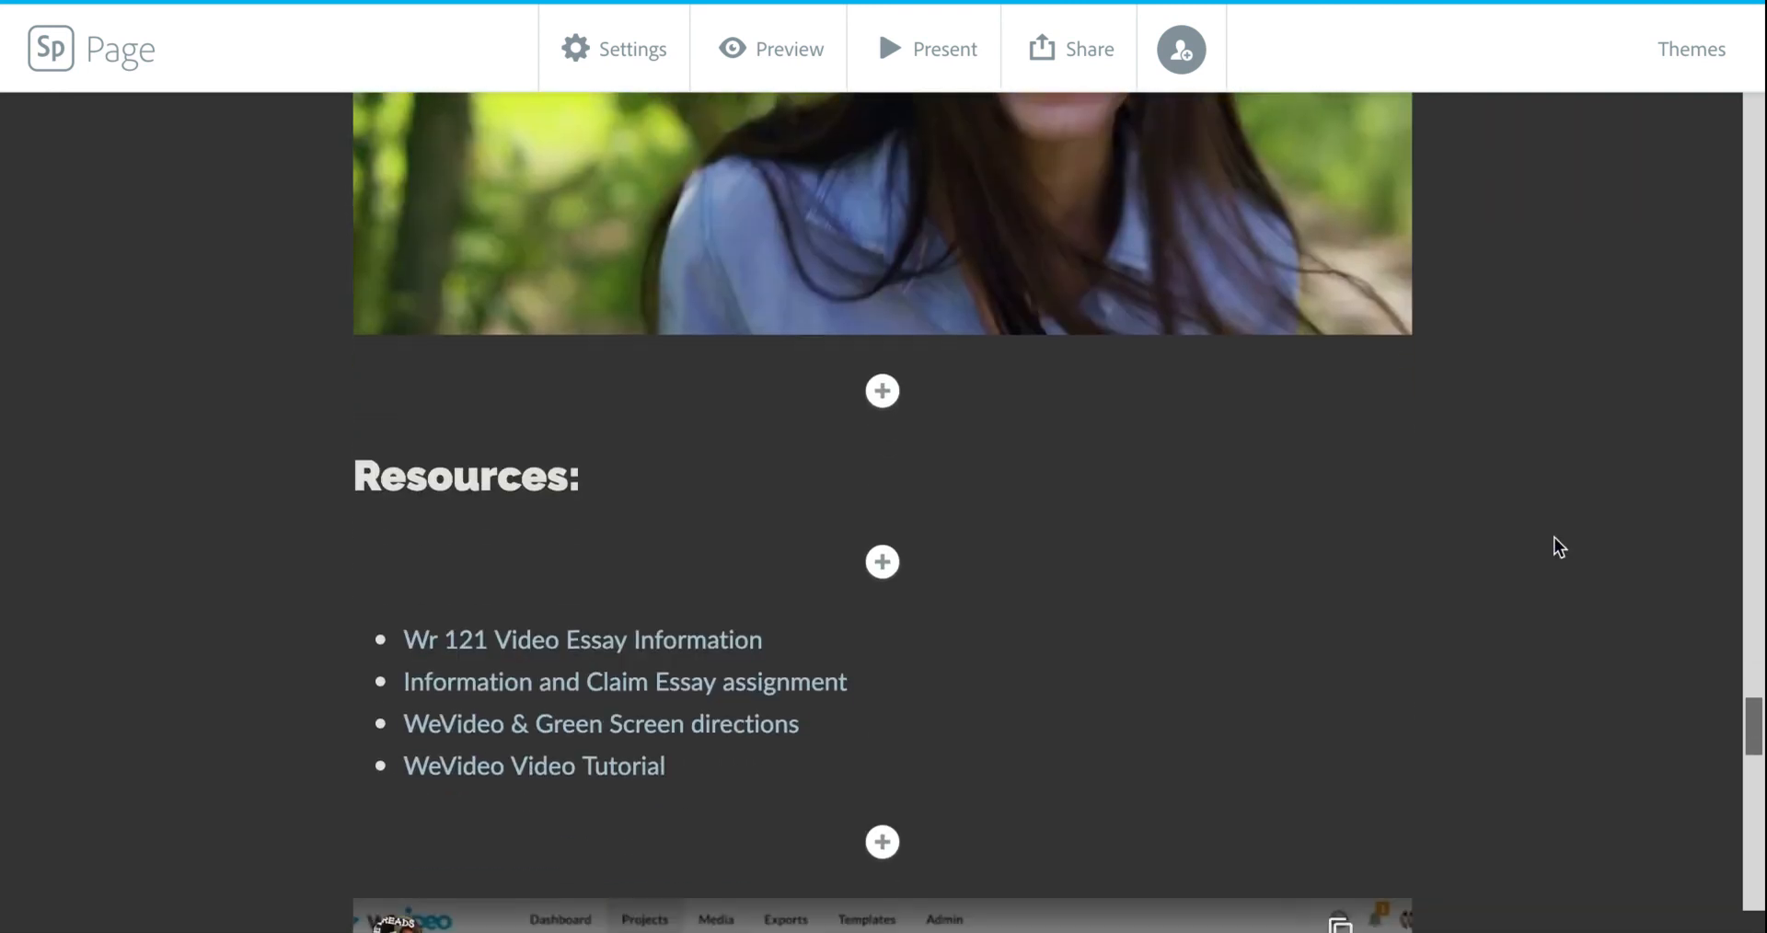
scroll(1555, 537, "down", 1)
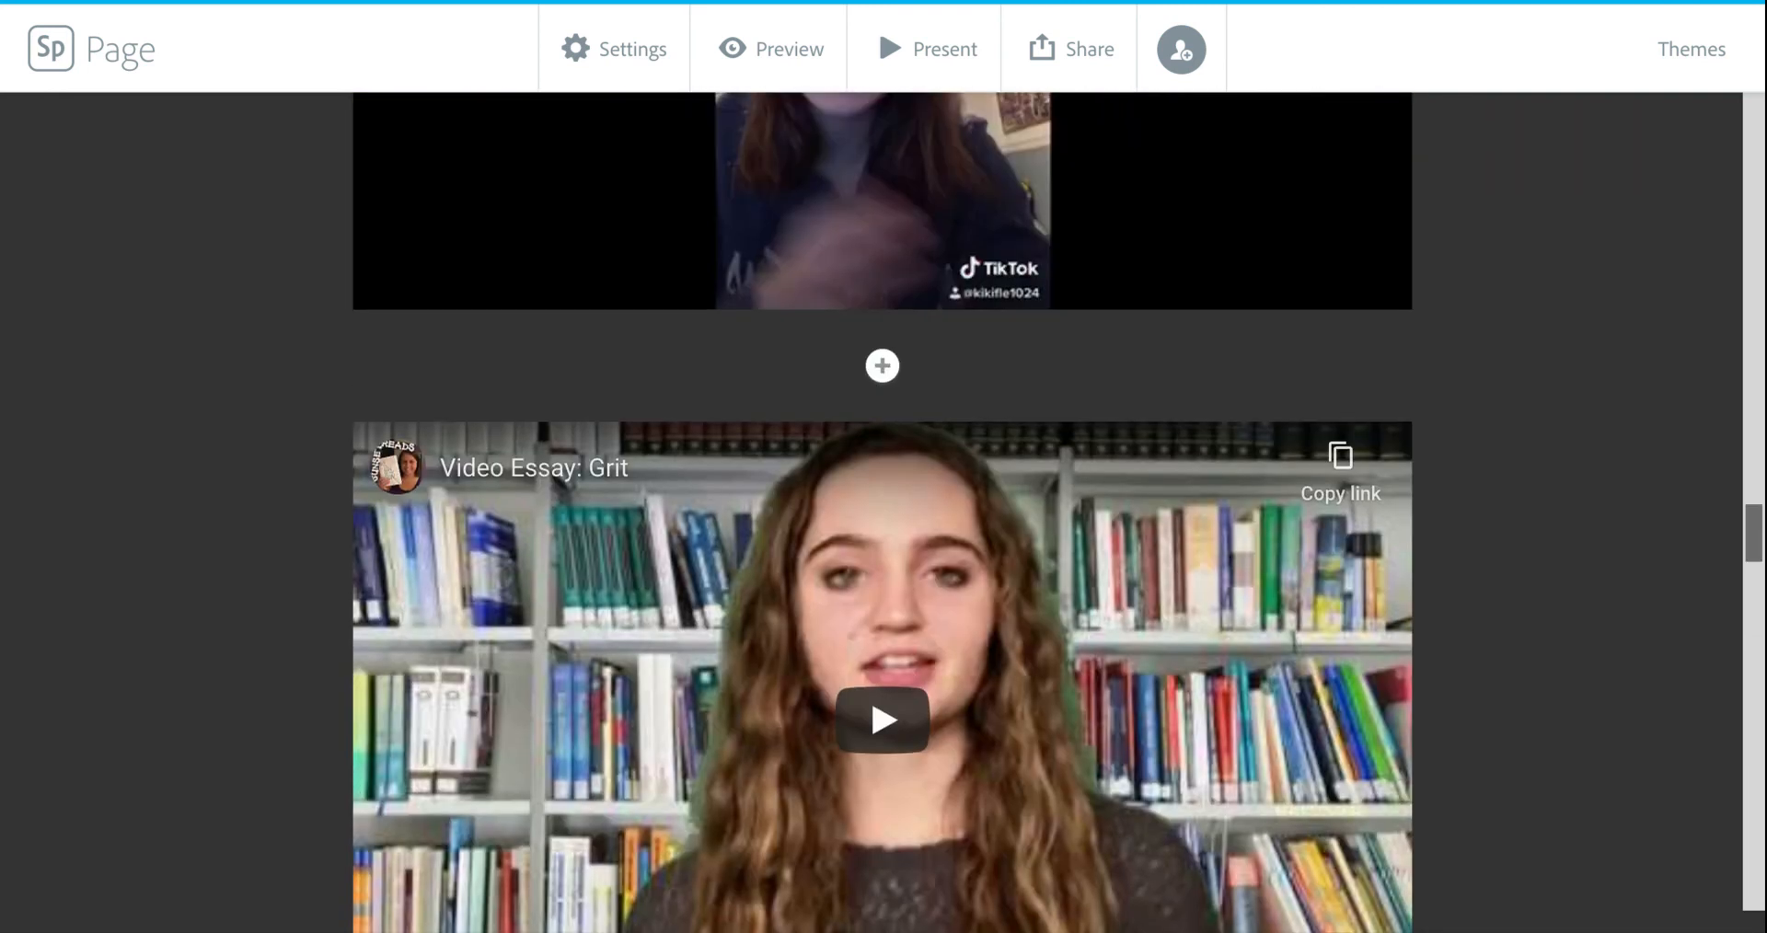
scroll(882, 511, "down", 5)
scroll(1544, 535, "down", 20)
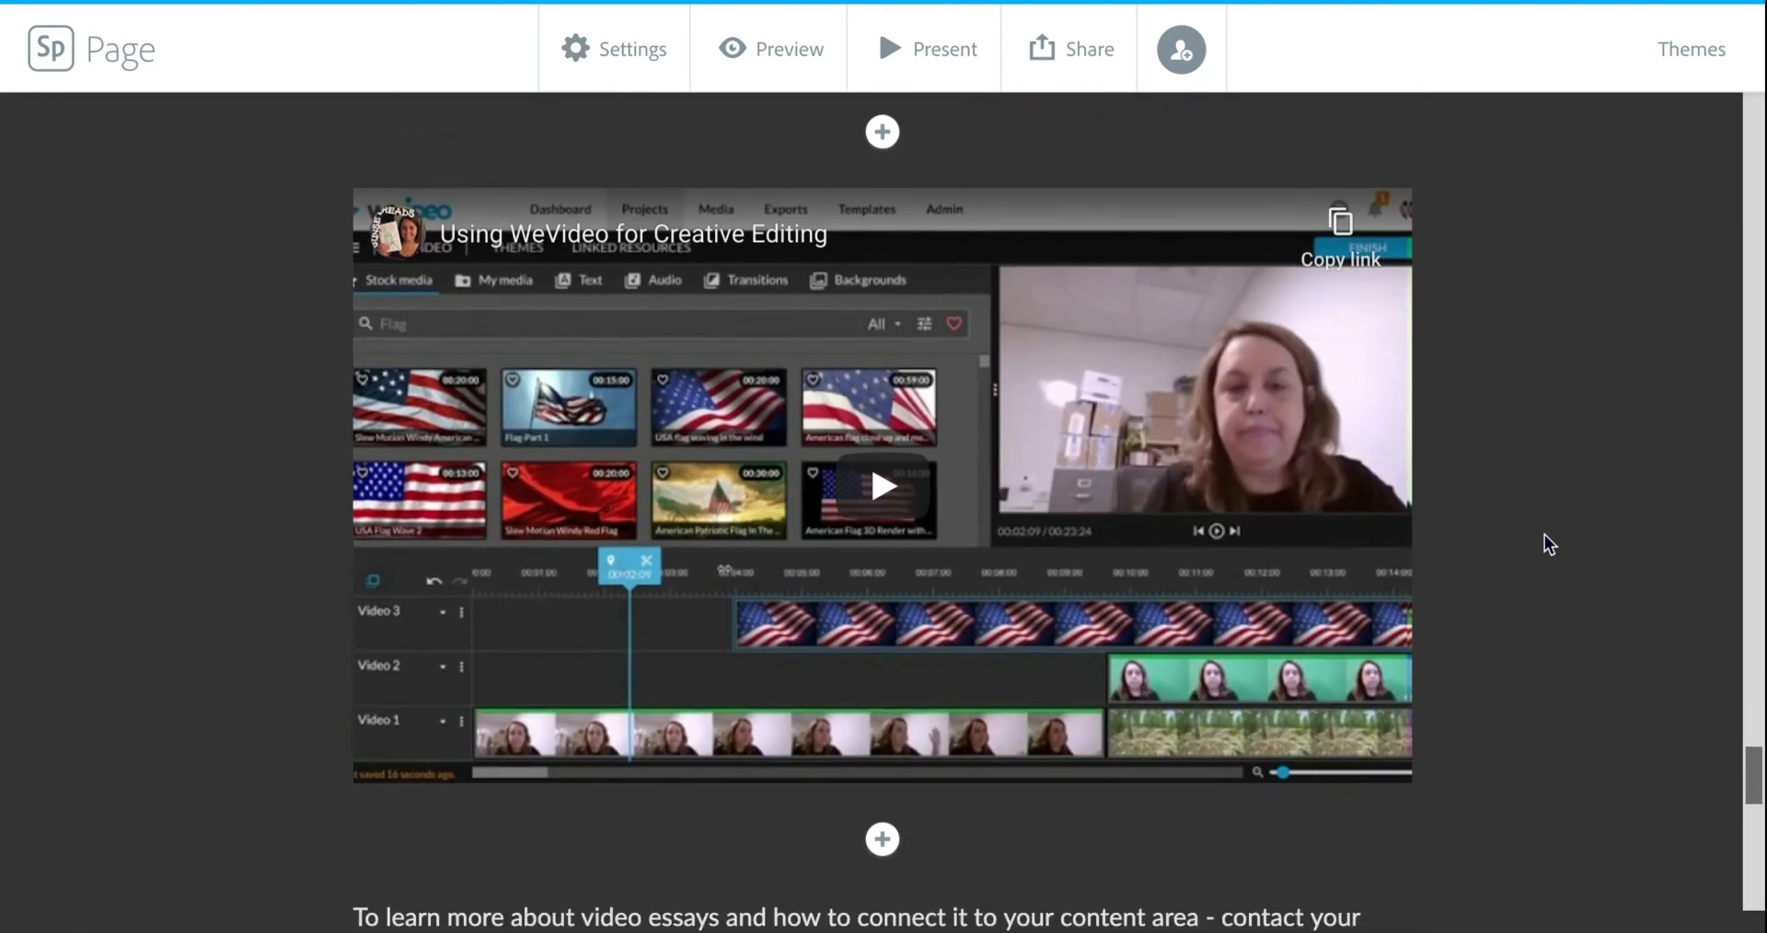
scroll(1544, 534, "down", 8)
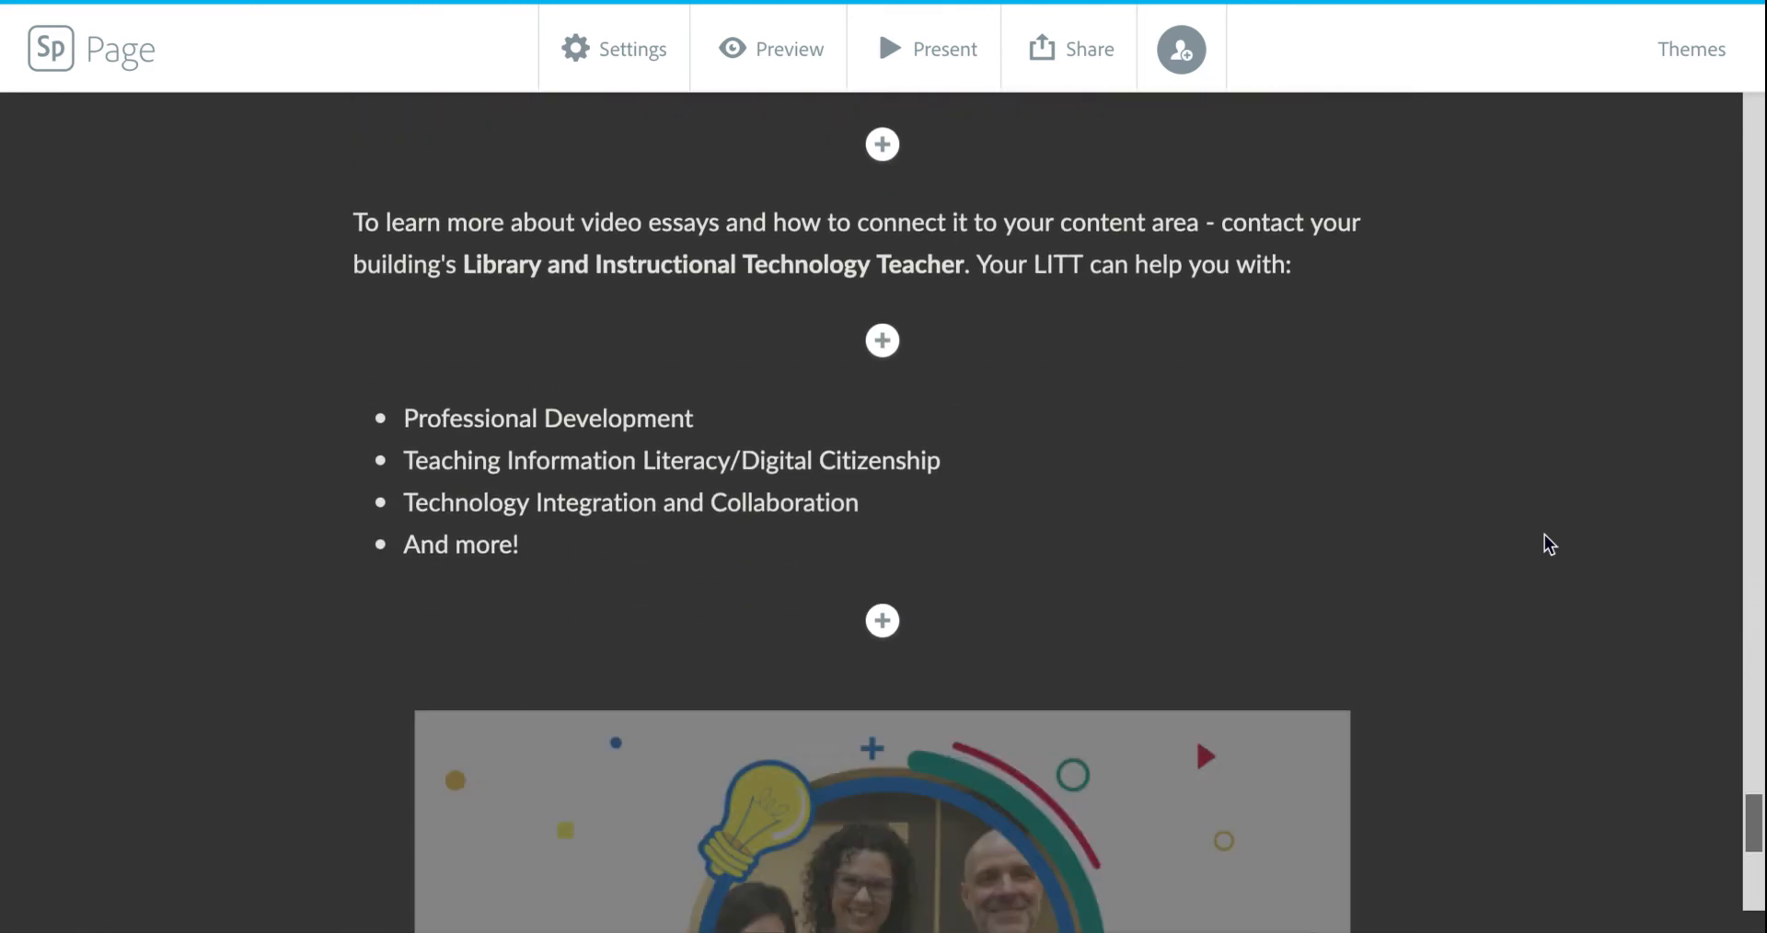
scroll(1544, 533, "down", 9)
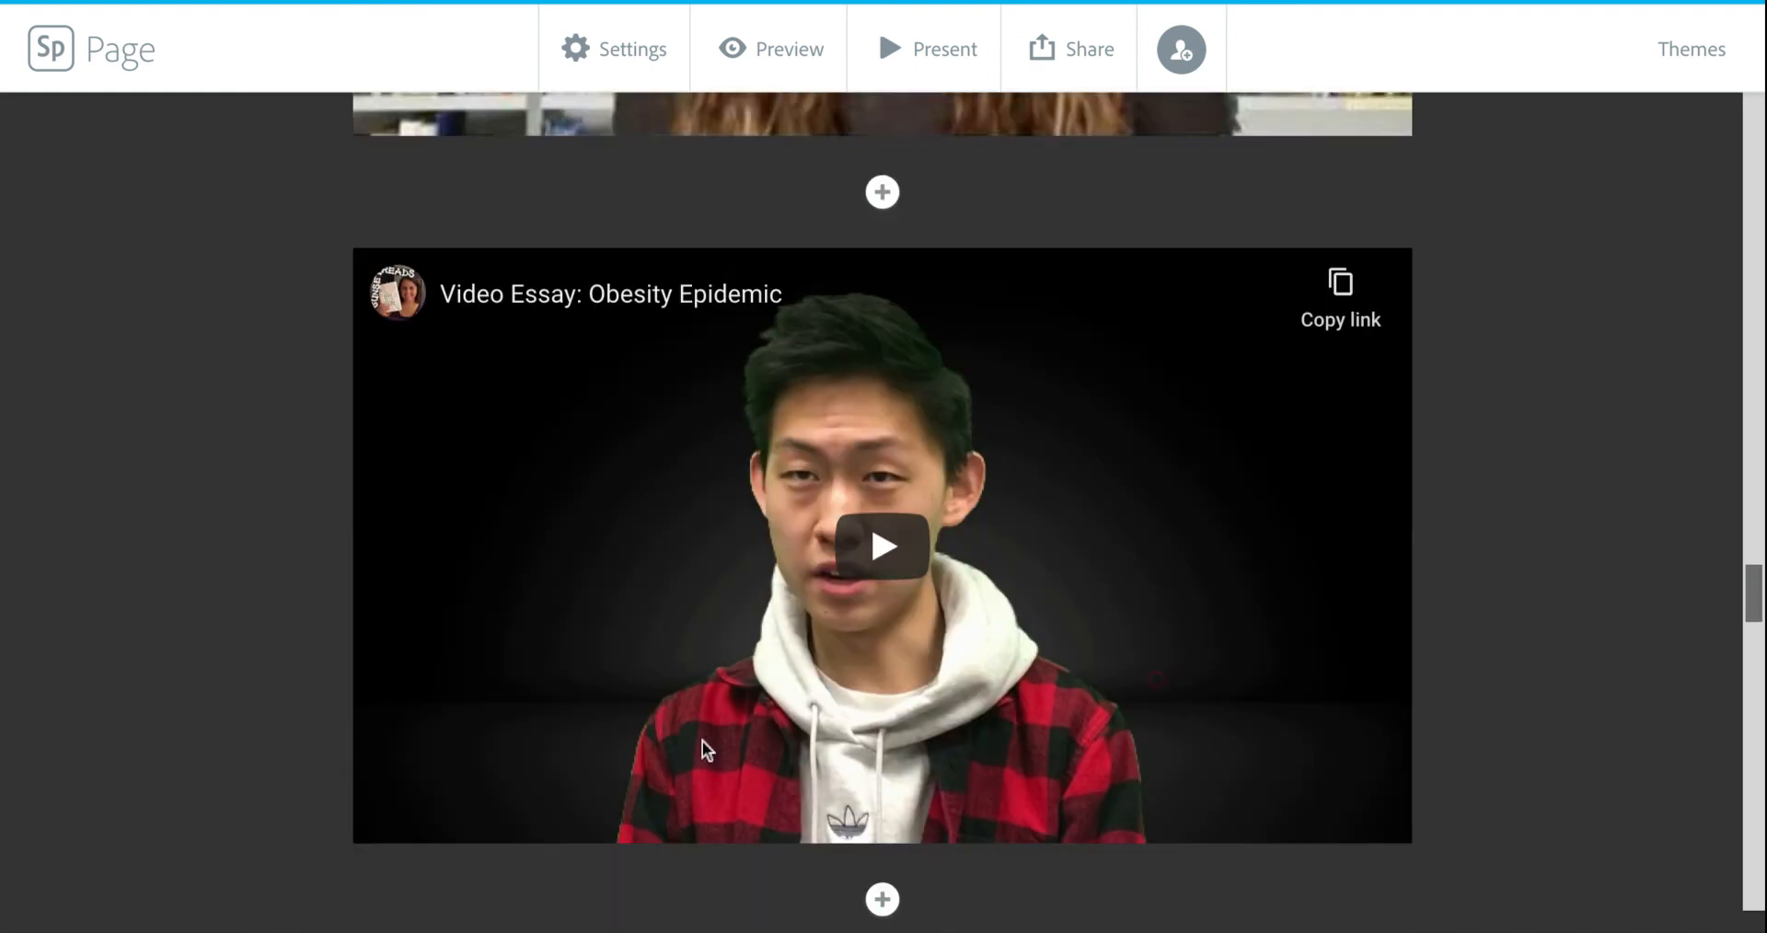
scroll(898, 750, "down", 10)
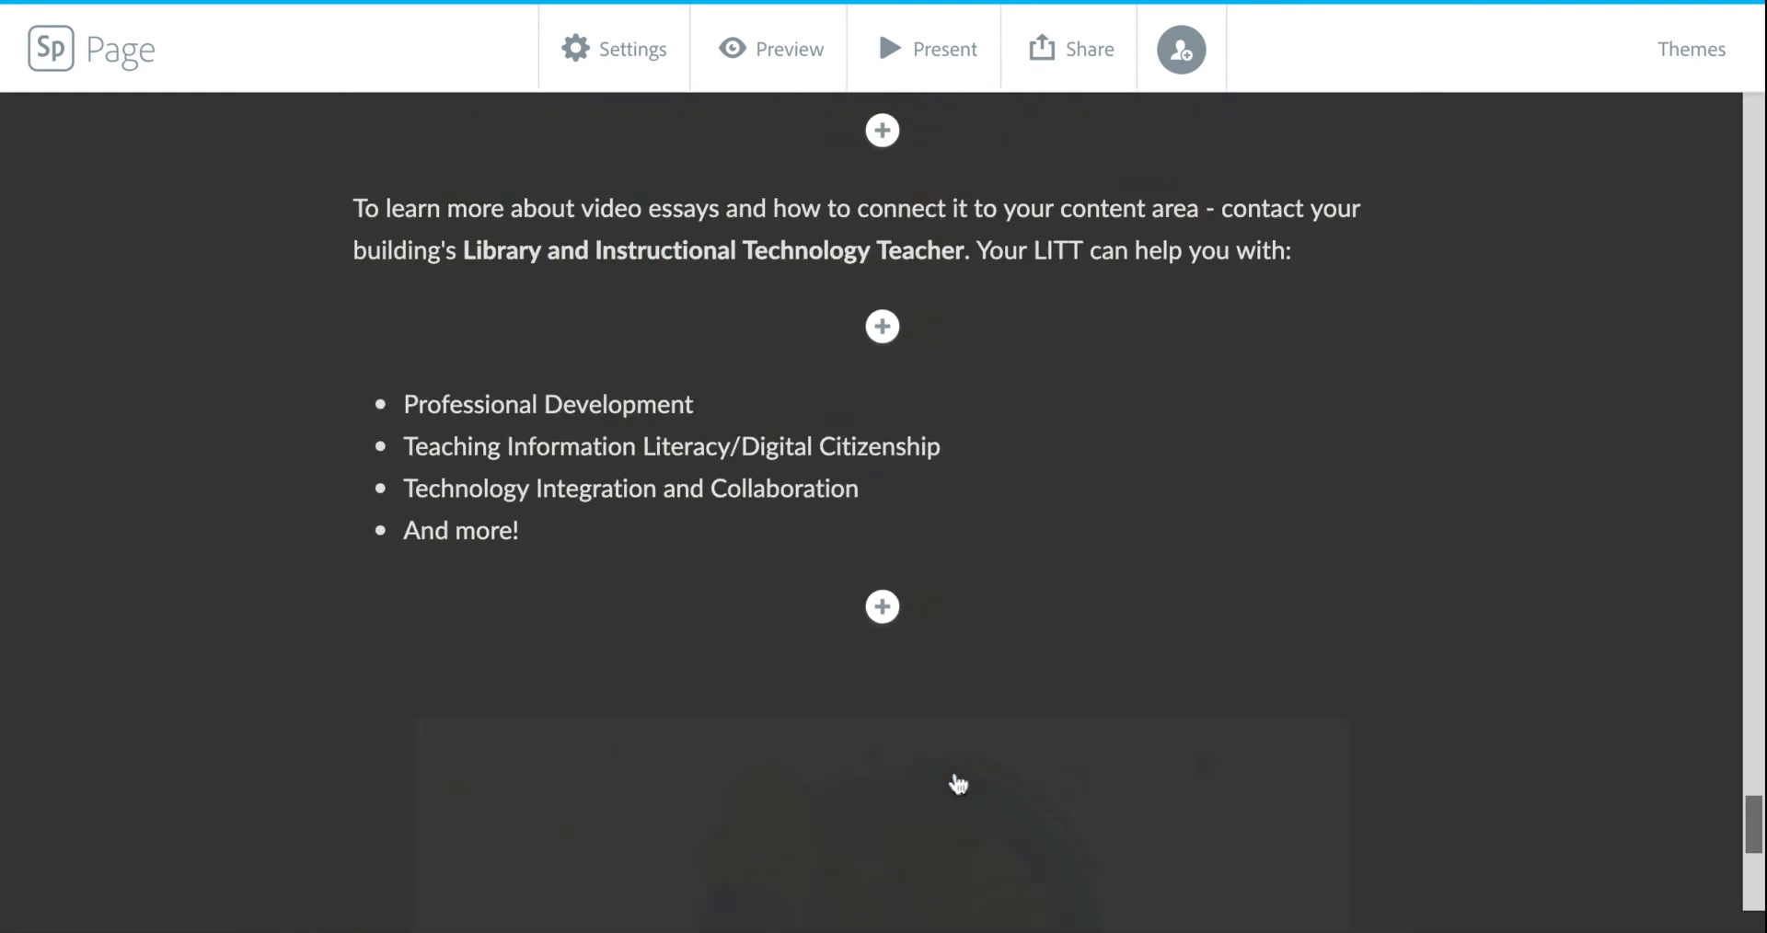
Search the free photos for "writing" and insert the green typewriter desk photo below the Innovative Teacher Spotlight archive line
scroll(958, 783, "down", 7)
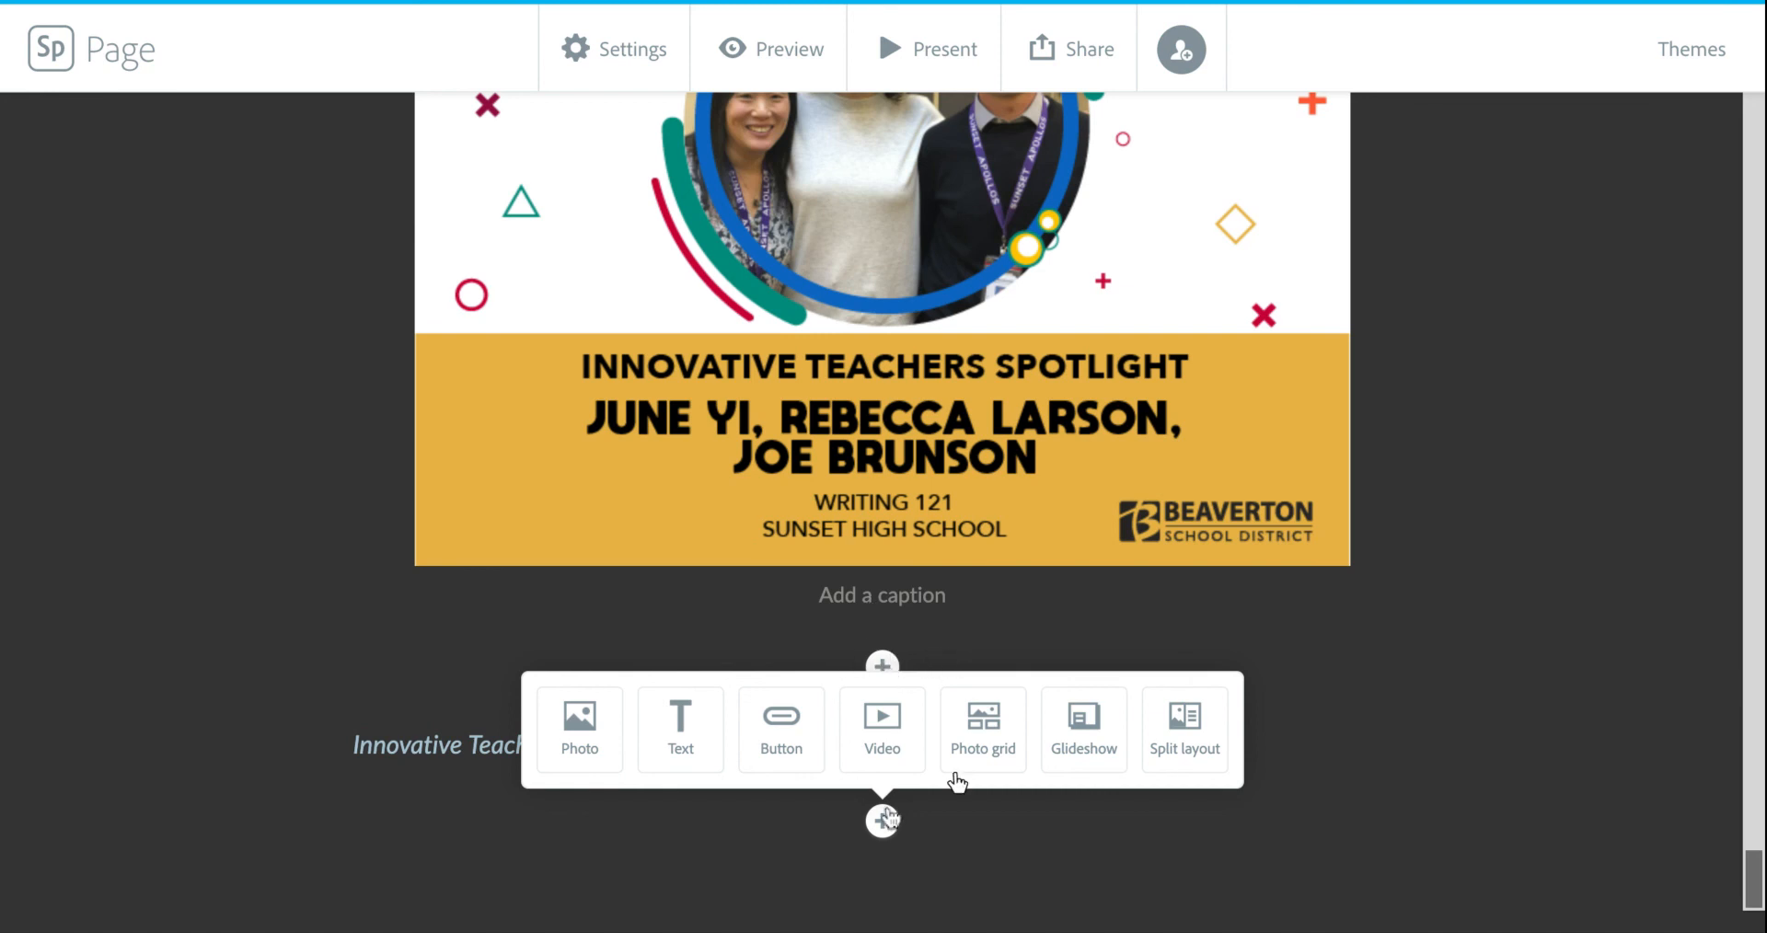
left_click(577, 724)
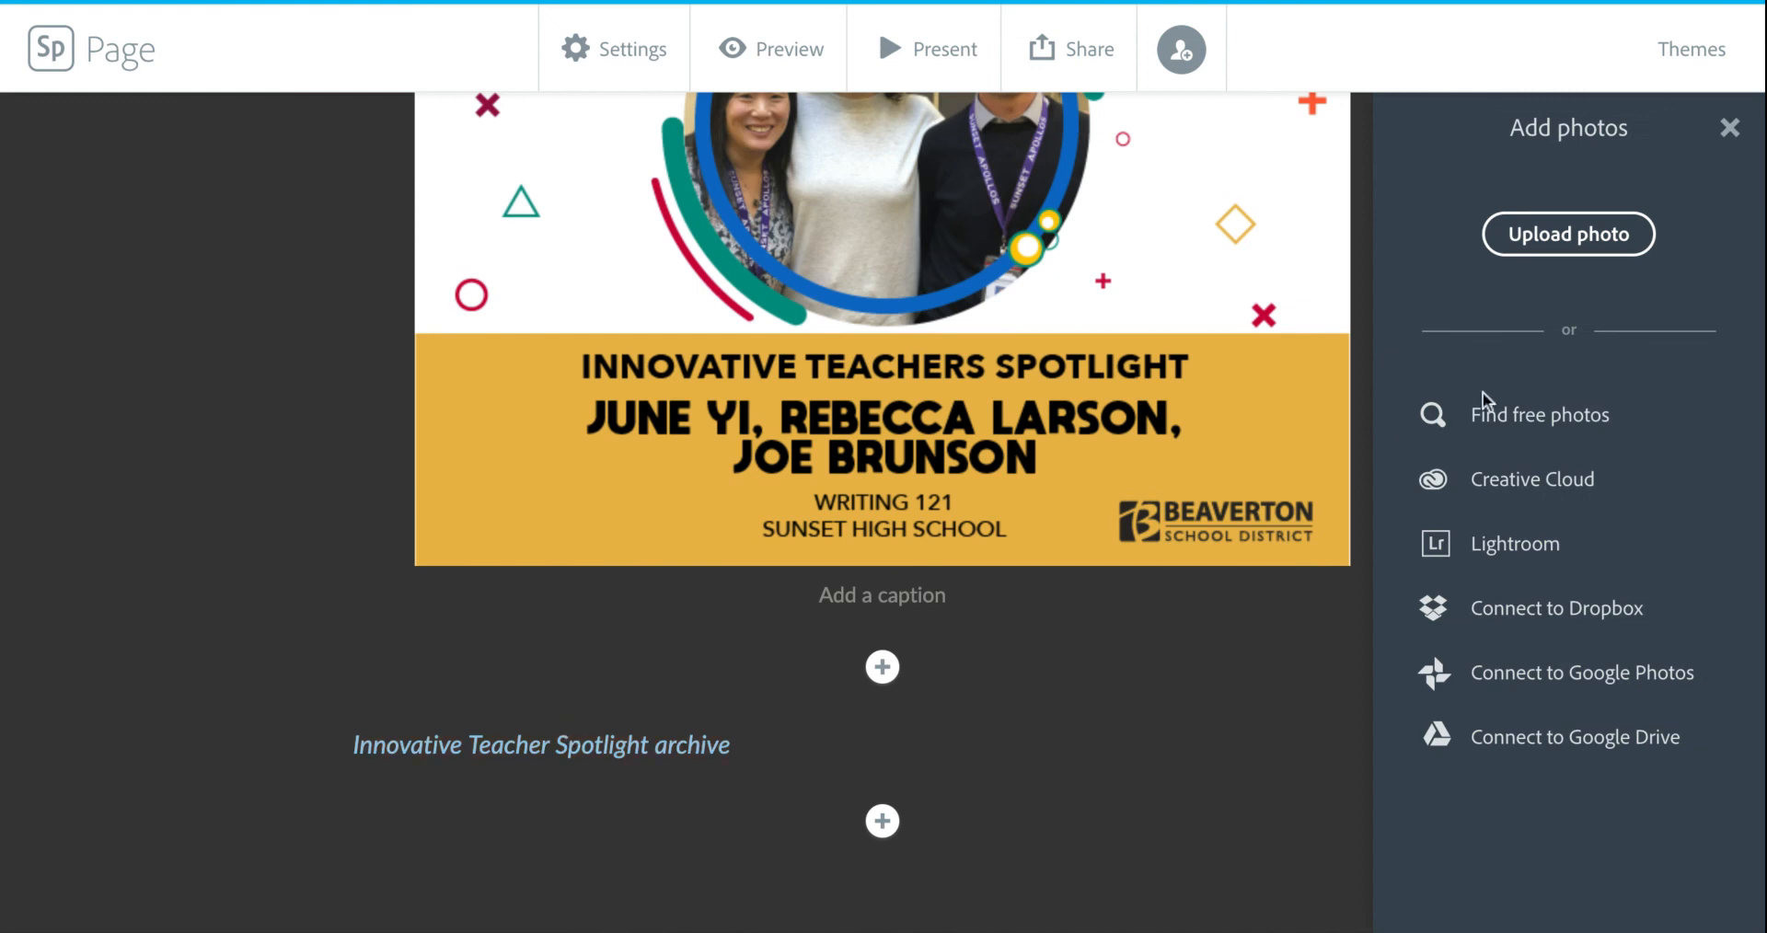
left_click(1566, 421)
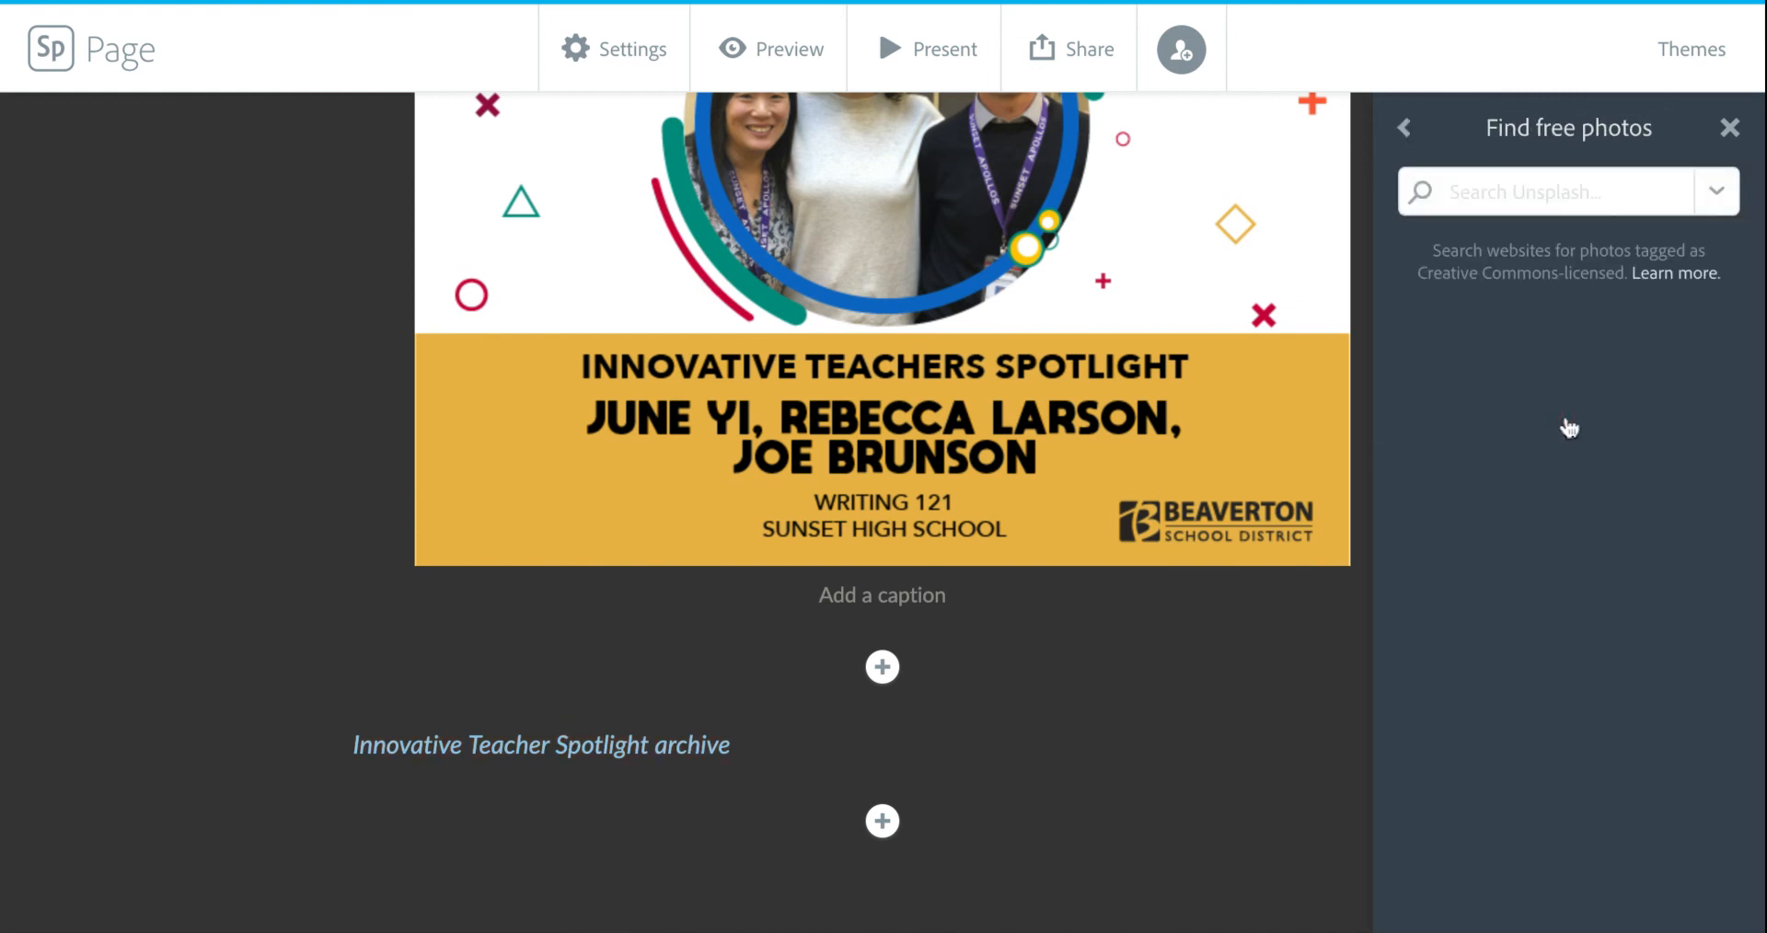
type("writing")
key("Return")
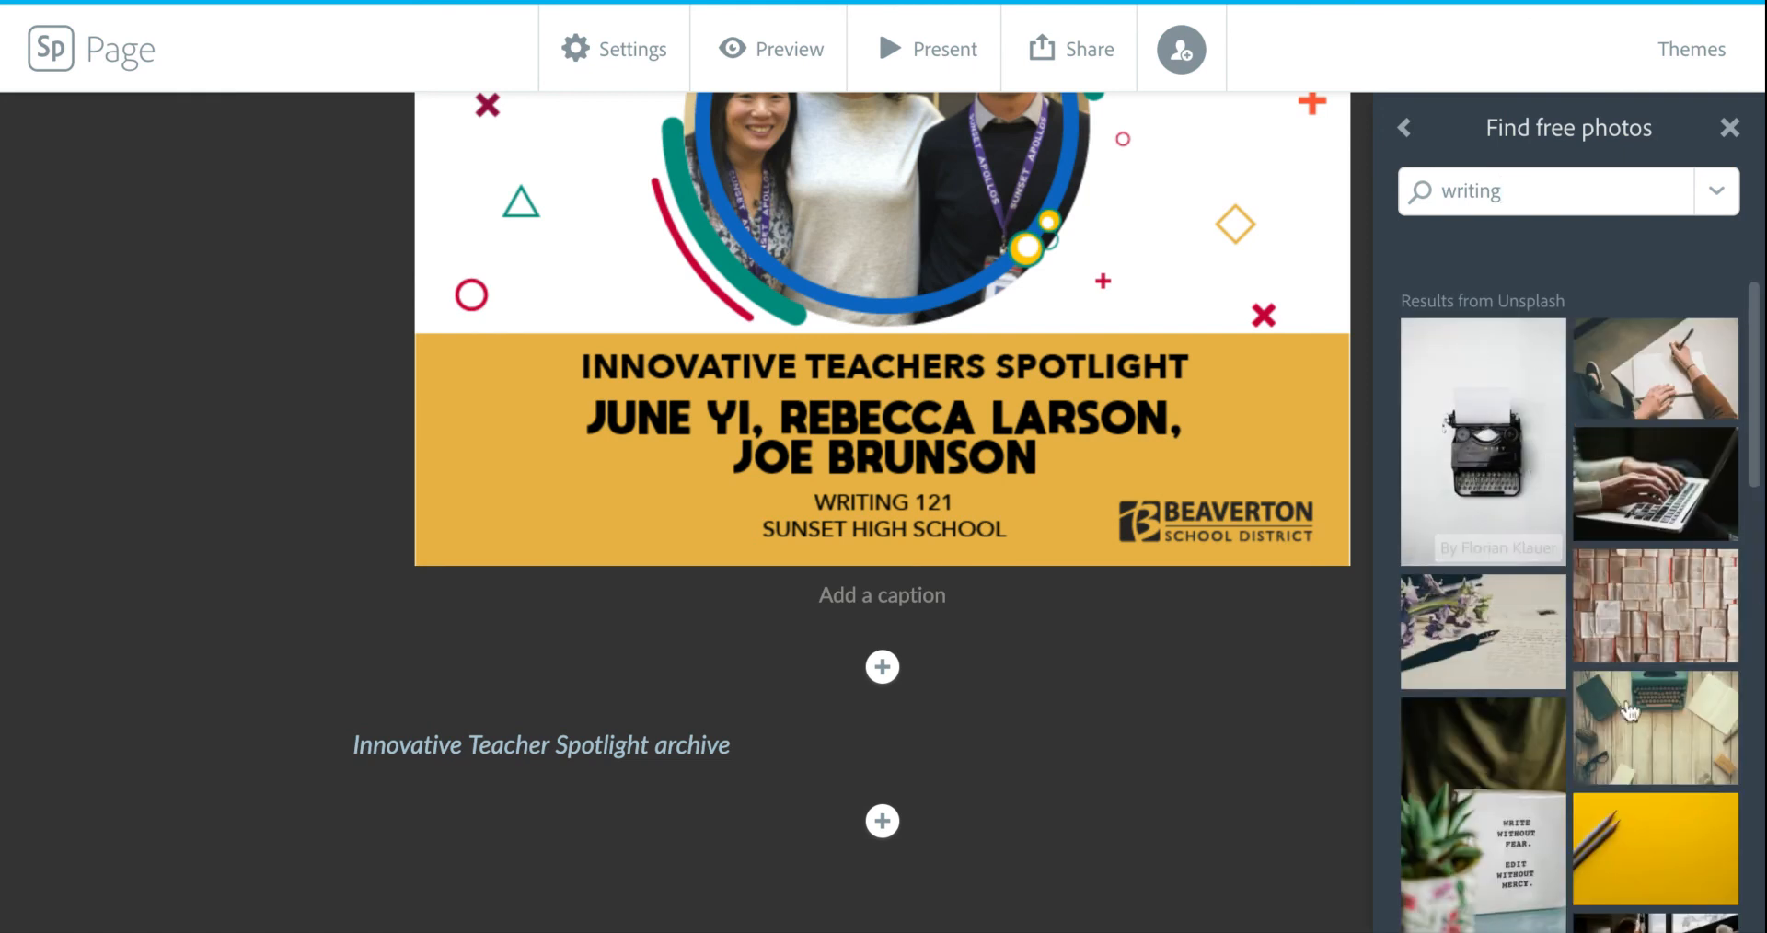
left_click(1684, 744)
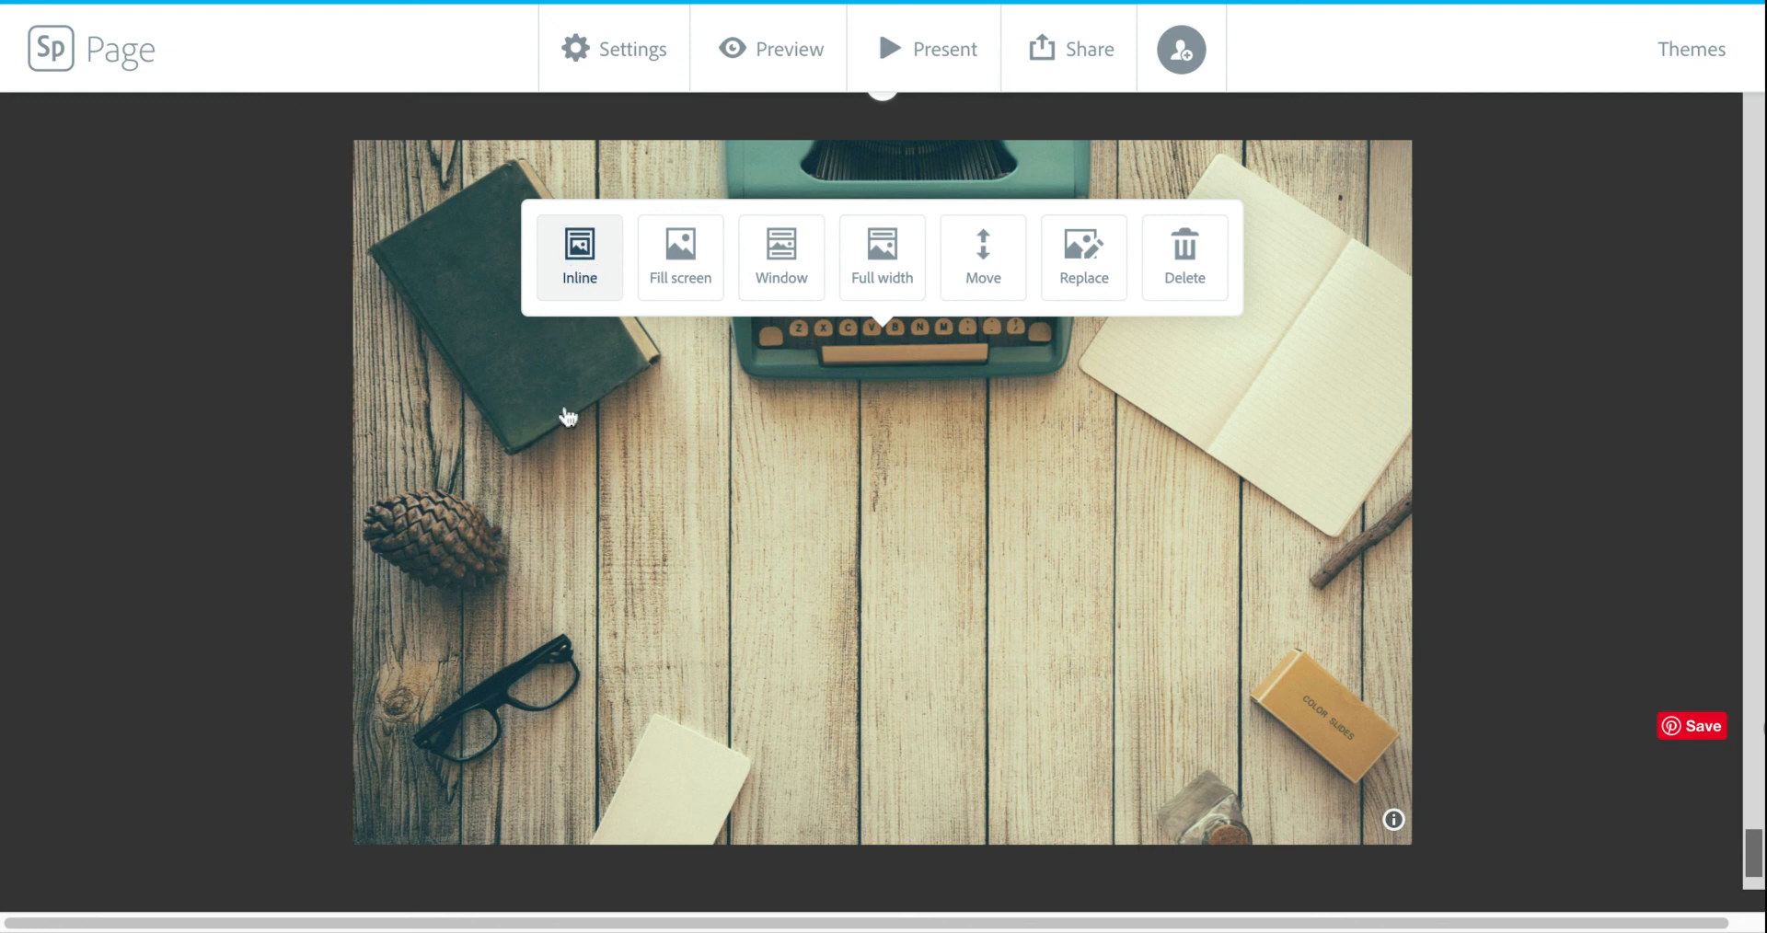
Try the Fill screen layout on the inserted typewriter photo
scroll(568, 420, "down", 2)
scroll(568, 419, "up", 3)
scroll(567, 419, "up", 2)
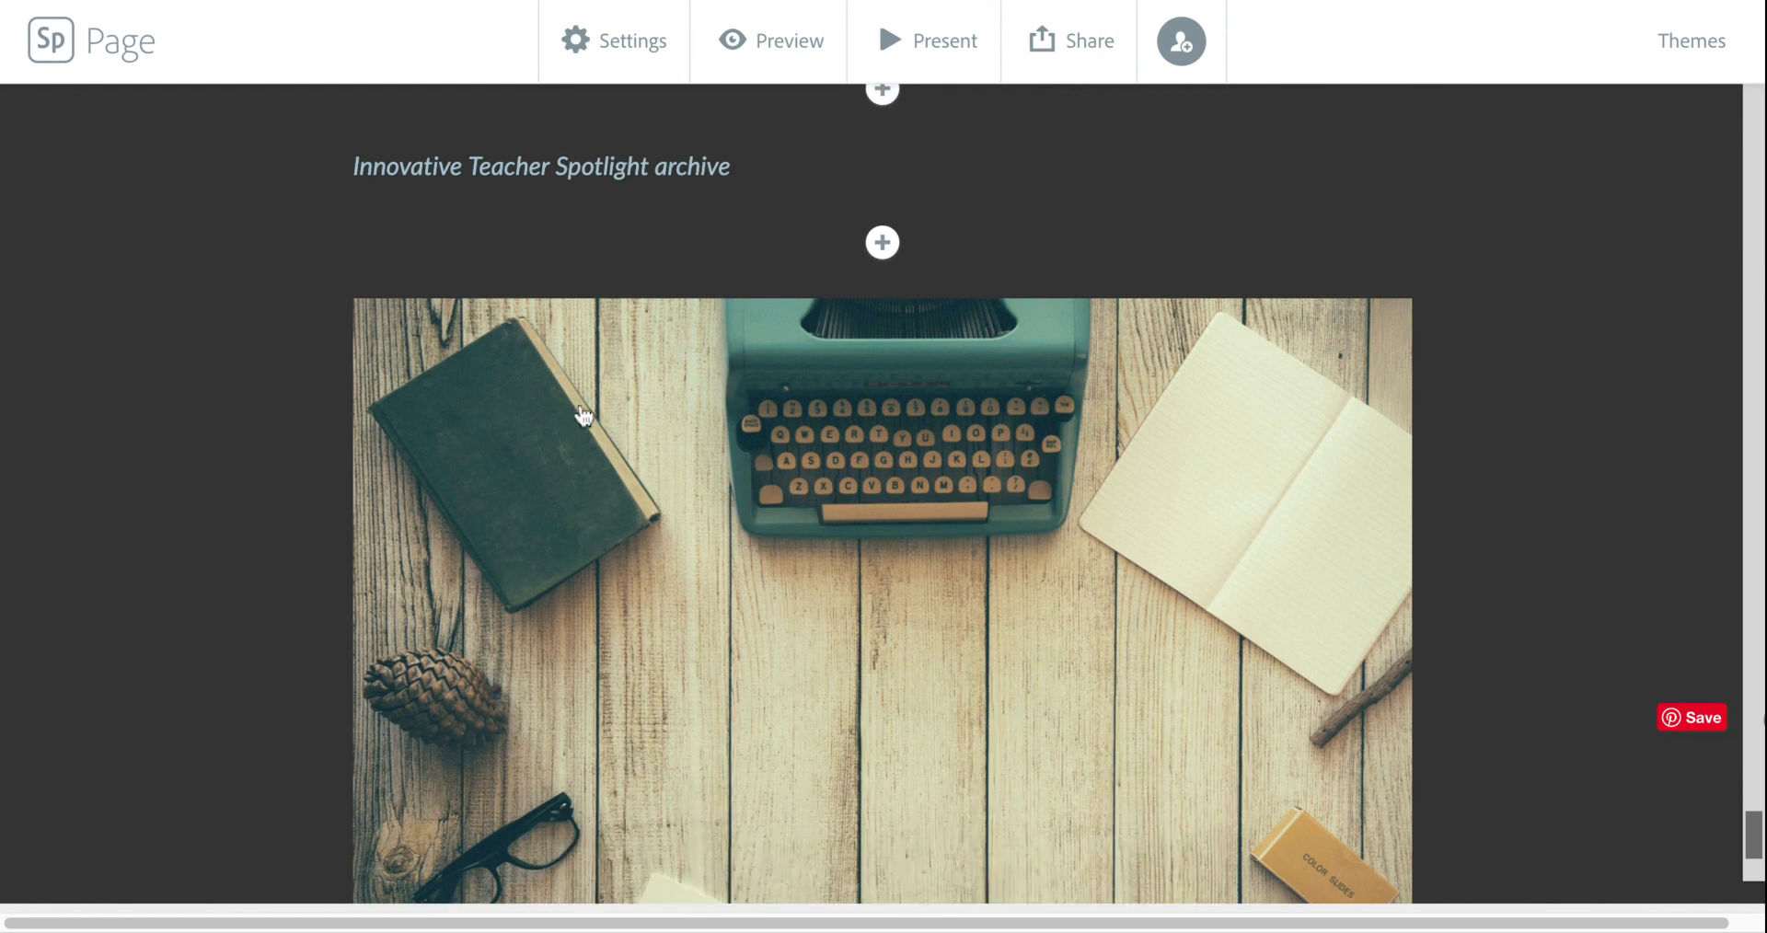
scroll(600, 419, "down", 3)
left_click(747, 460)
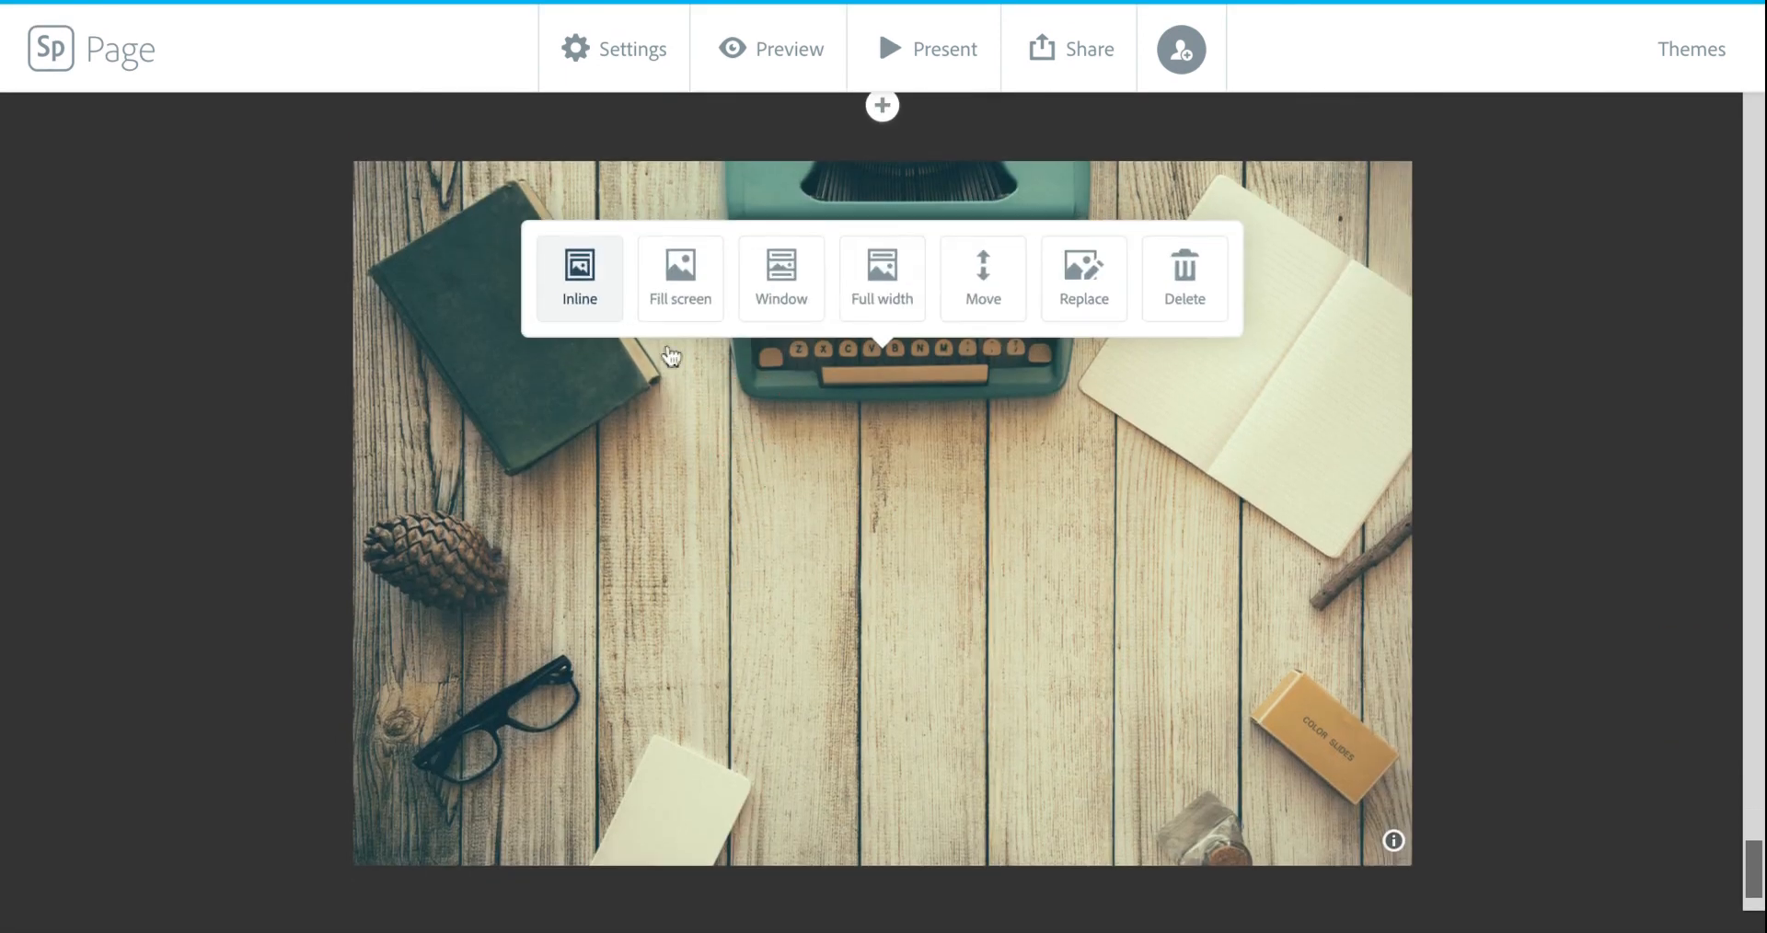
left_click(679, 287)
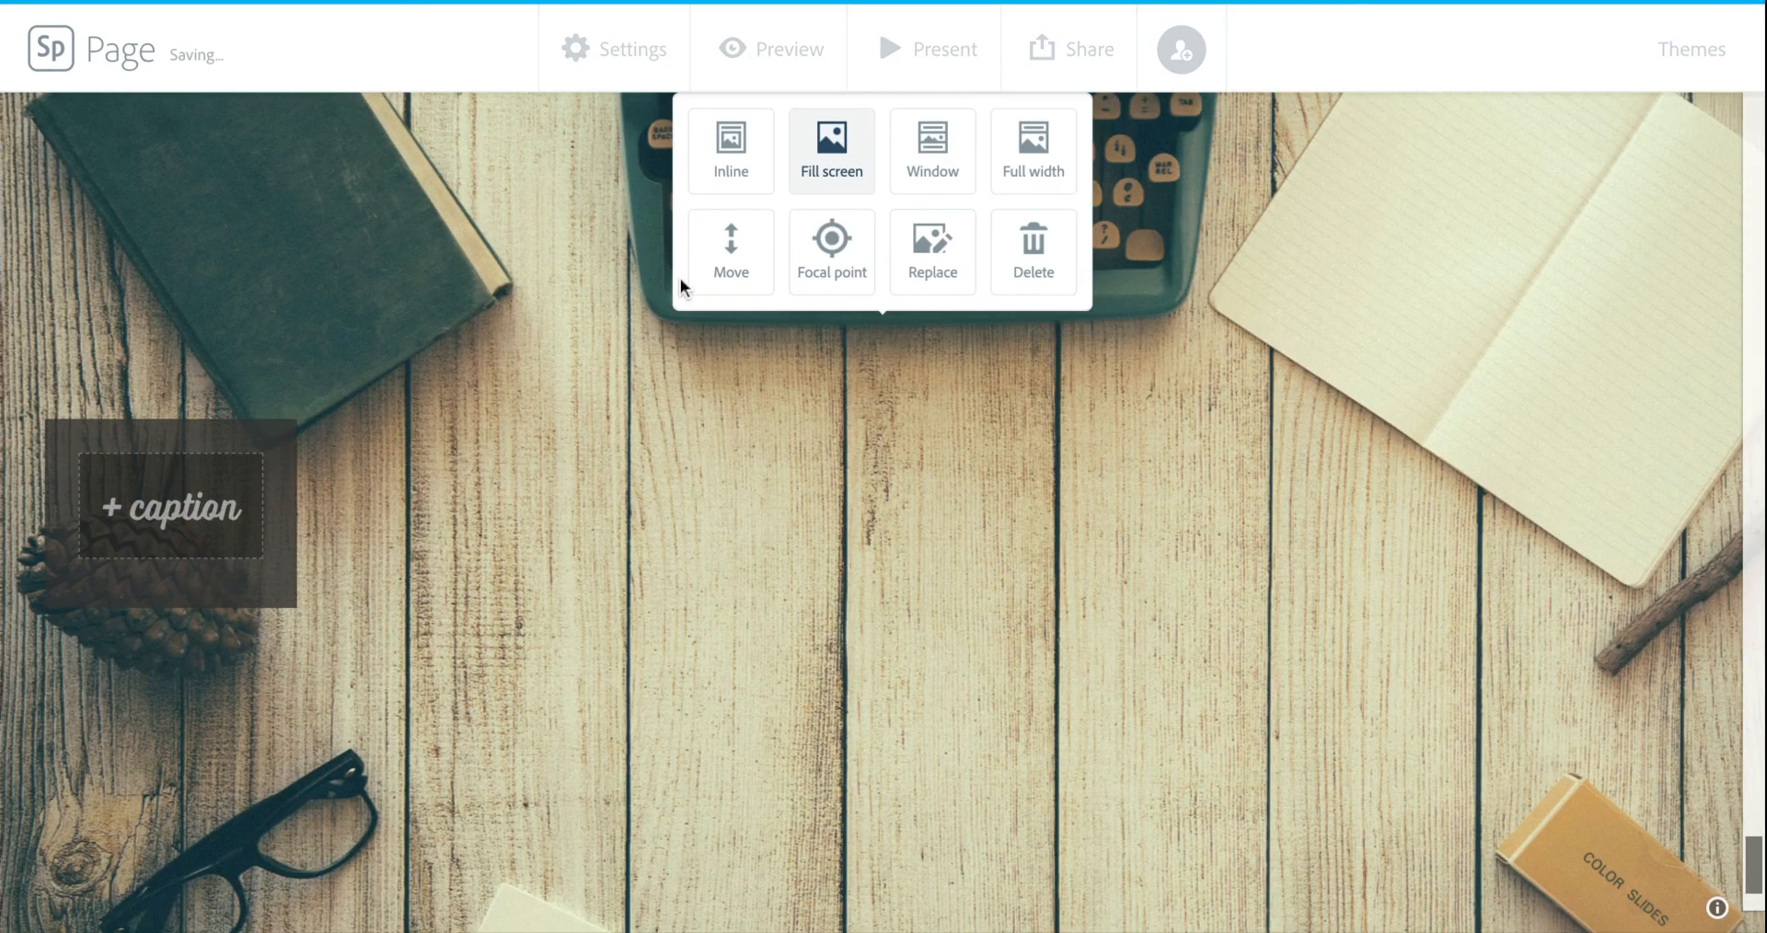
Apply the Window layout to the typewriter photo and reselect the photo to show its layout options
left_click(932, 147)
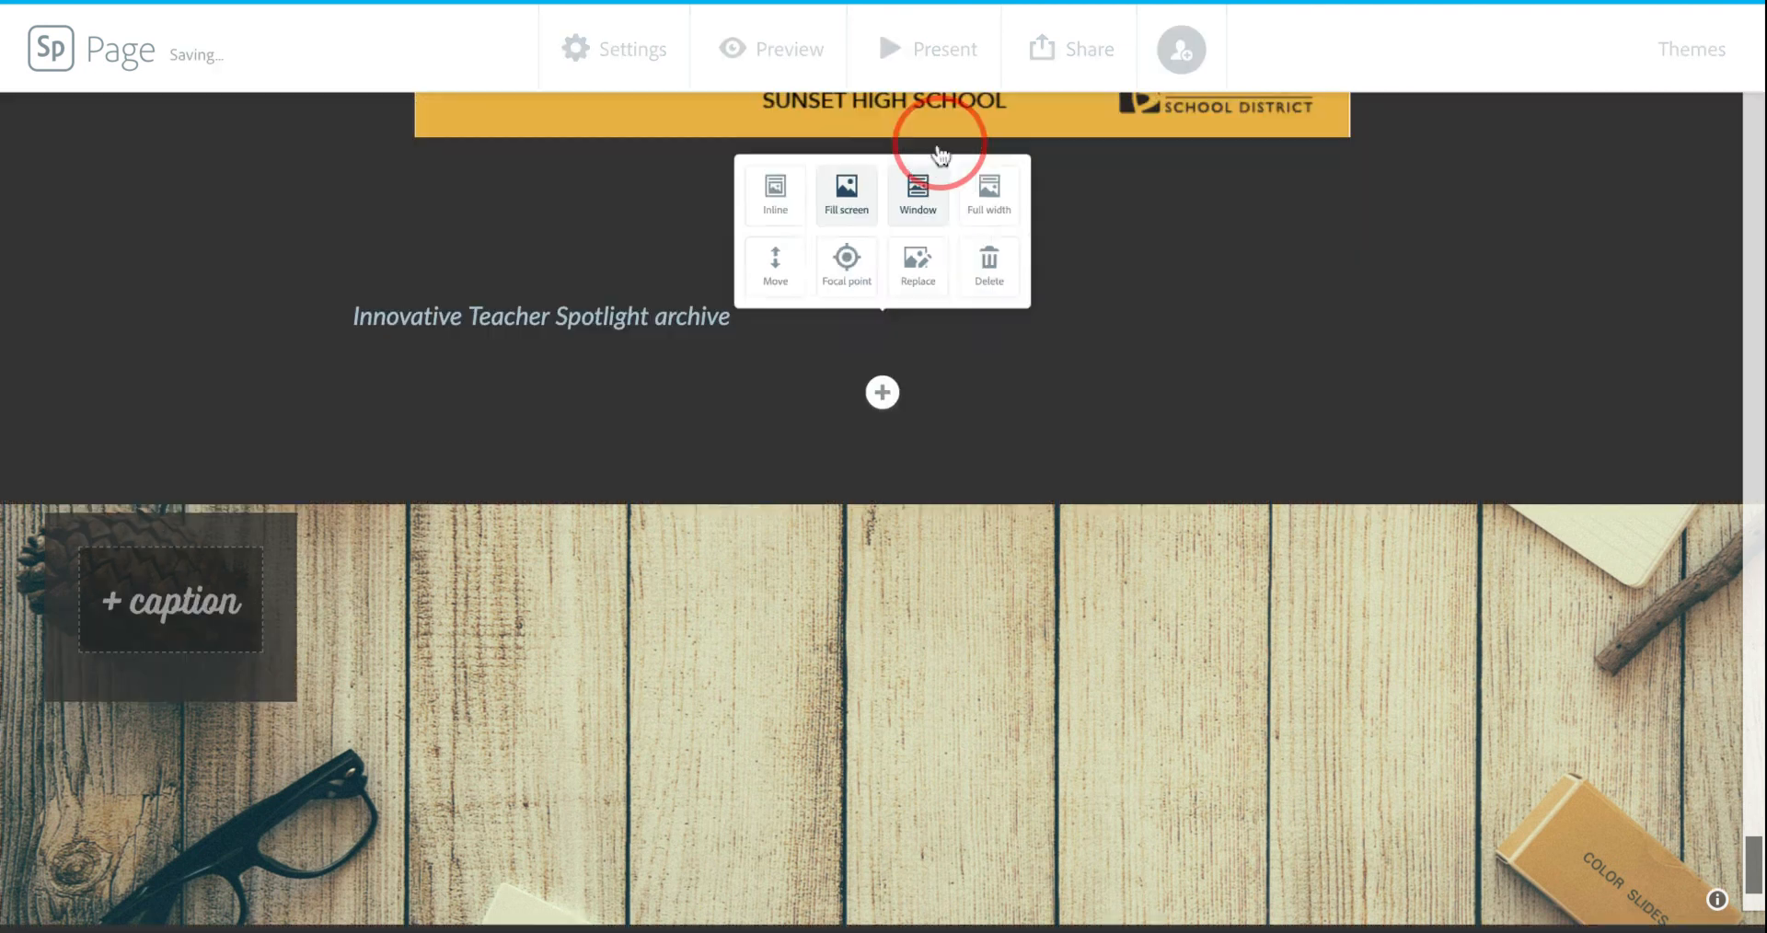
scroll(776, 414, "down", 2)
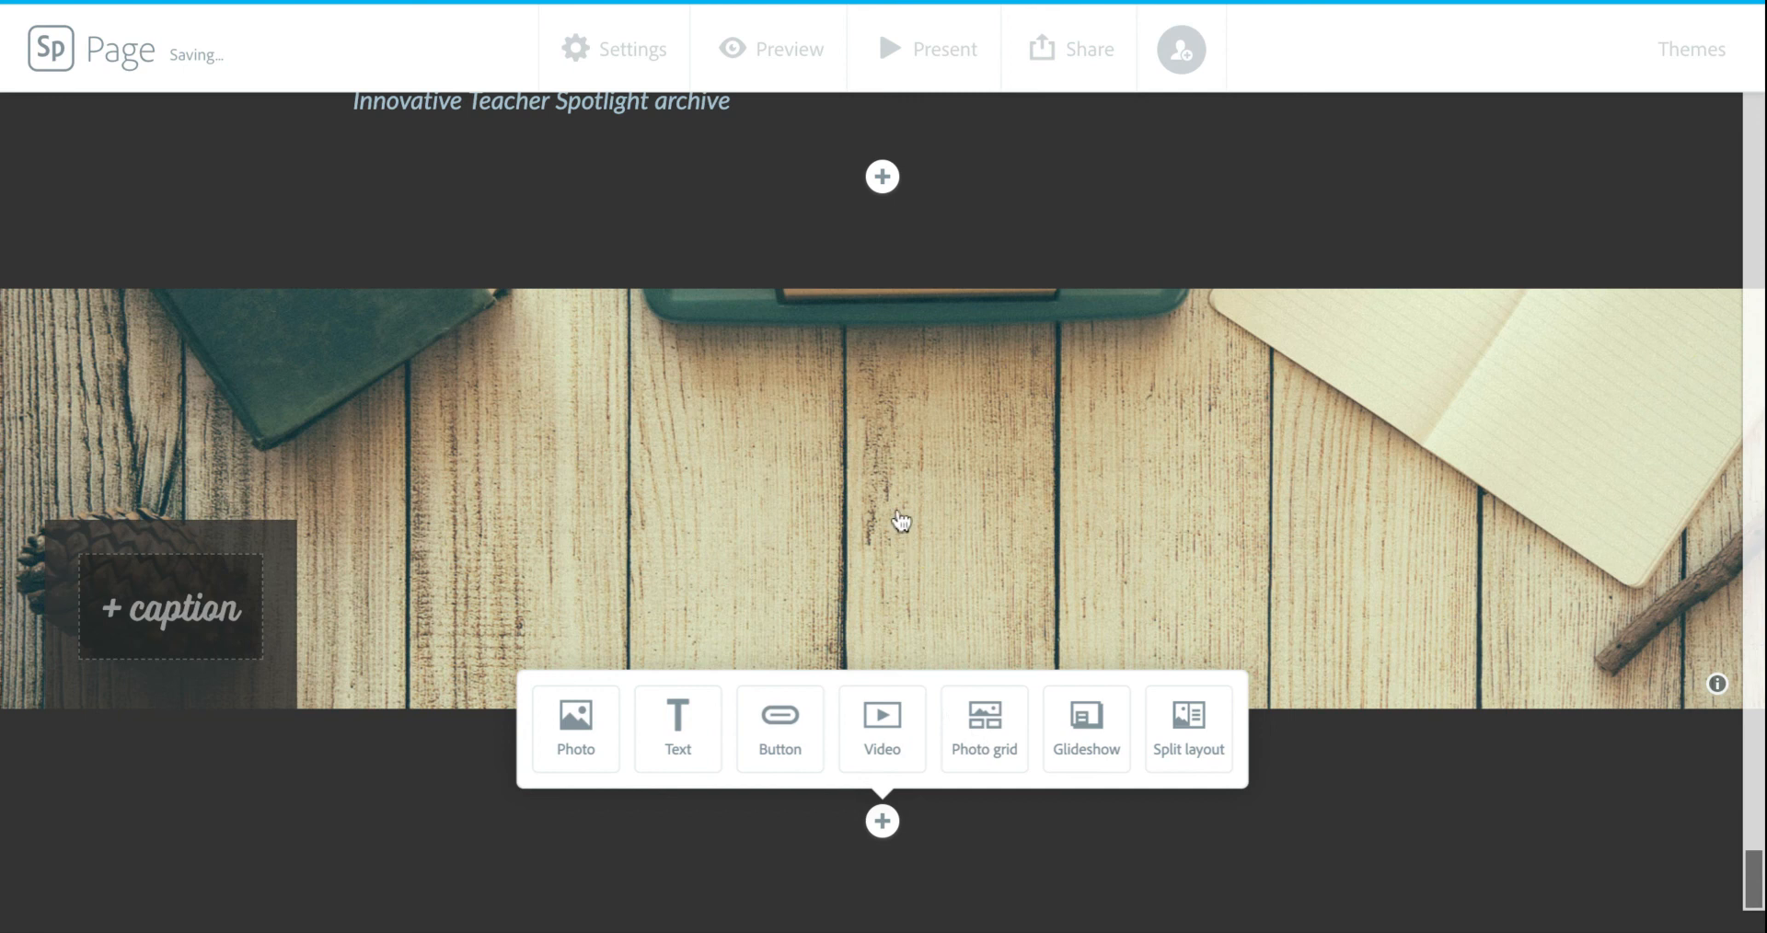
scroll(871, 443, "up", 5)
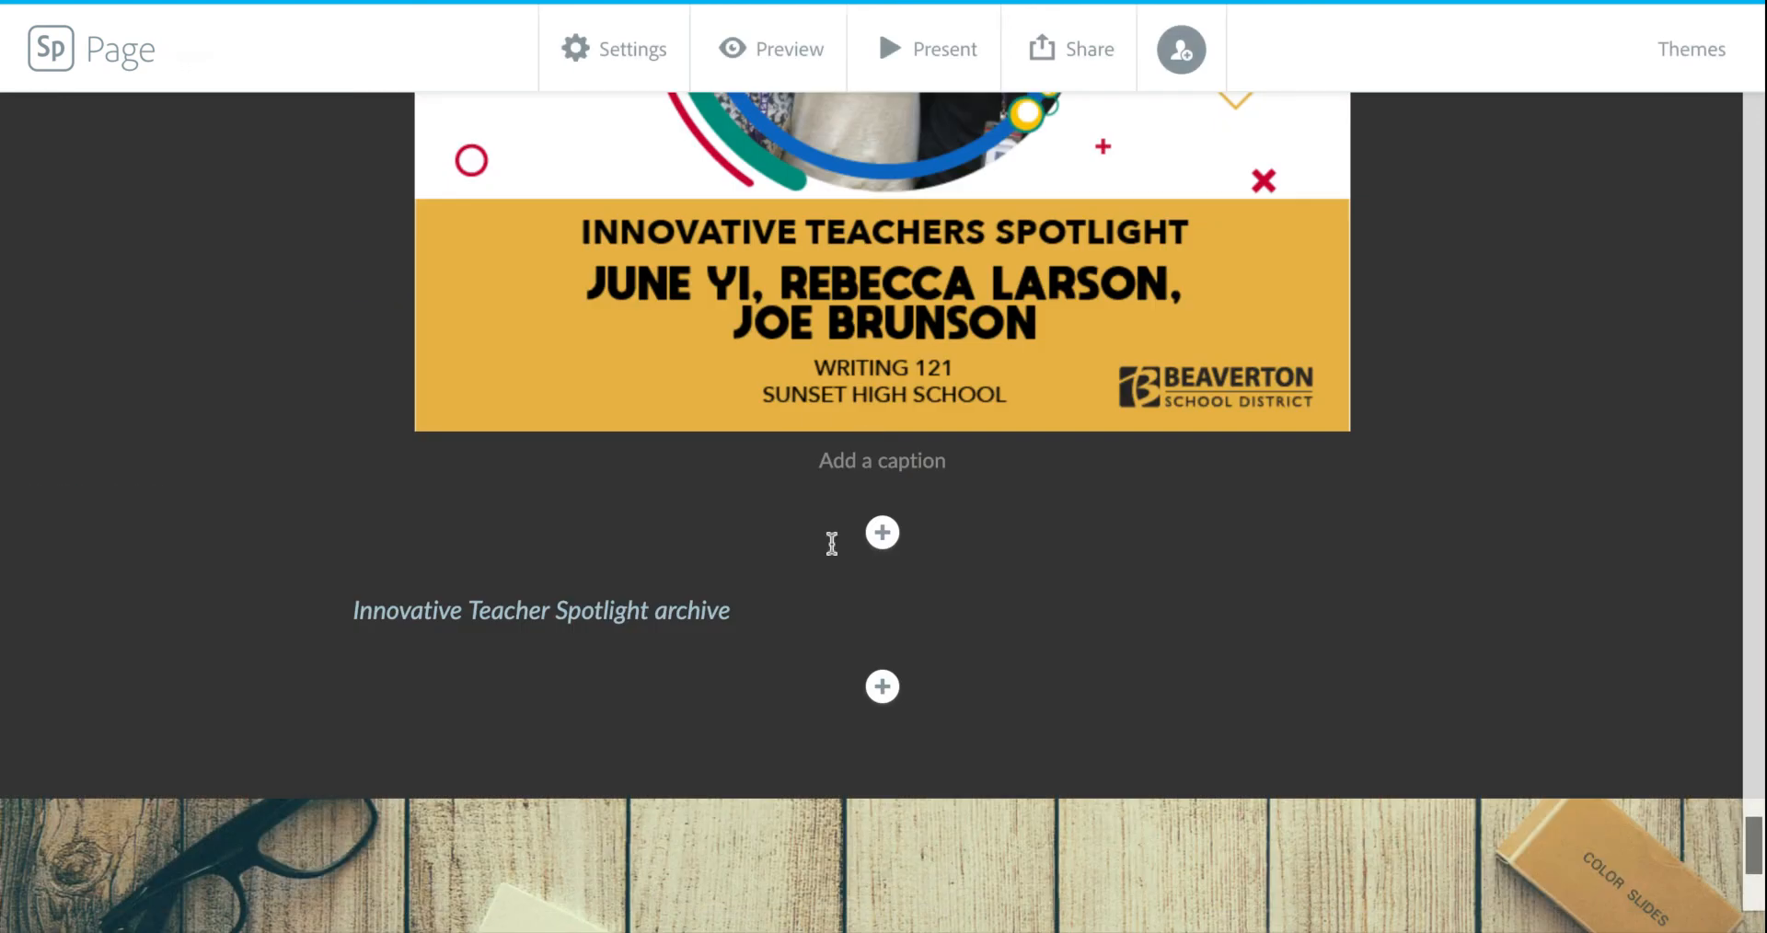
left_click(830, 835)
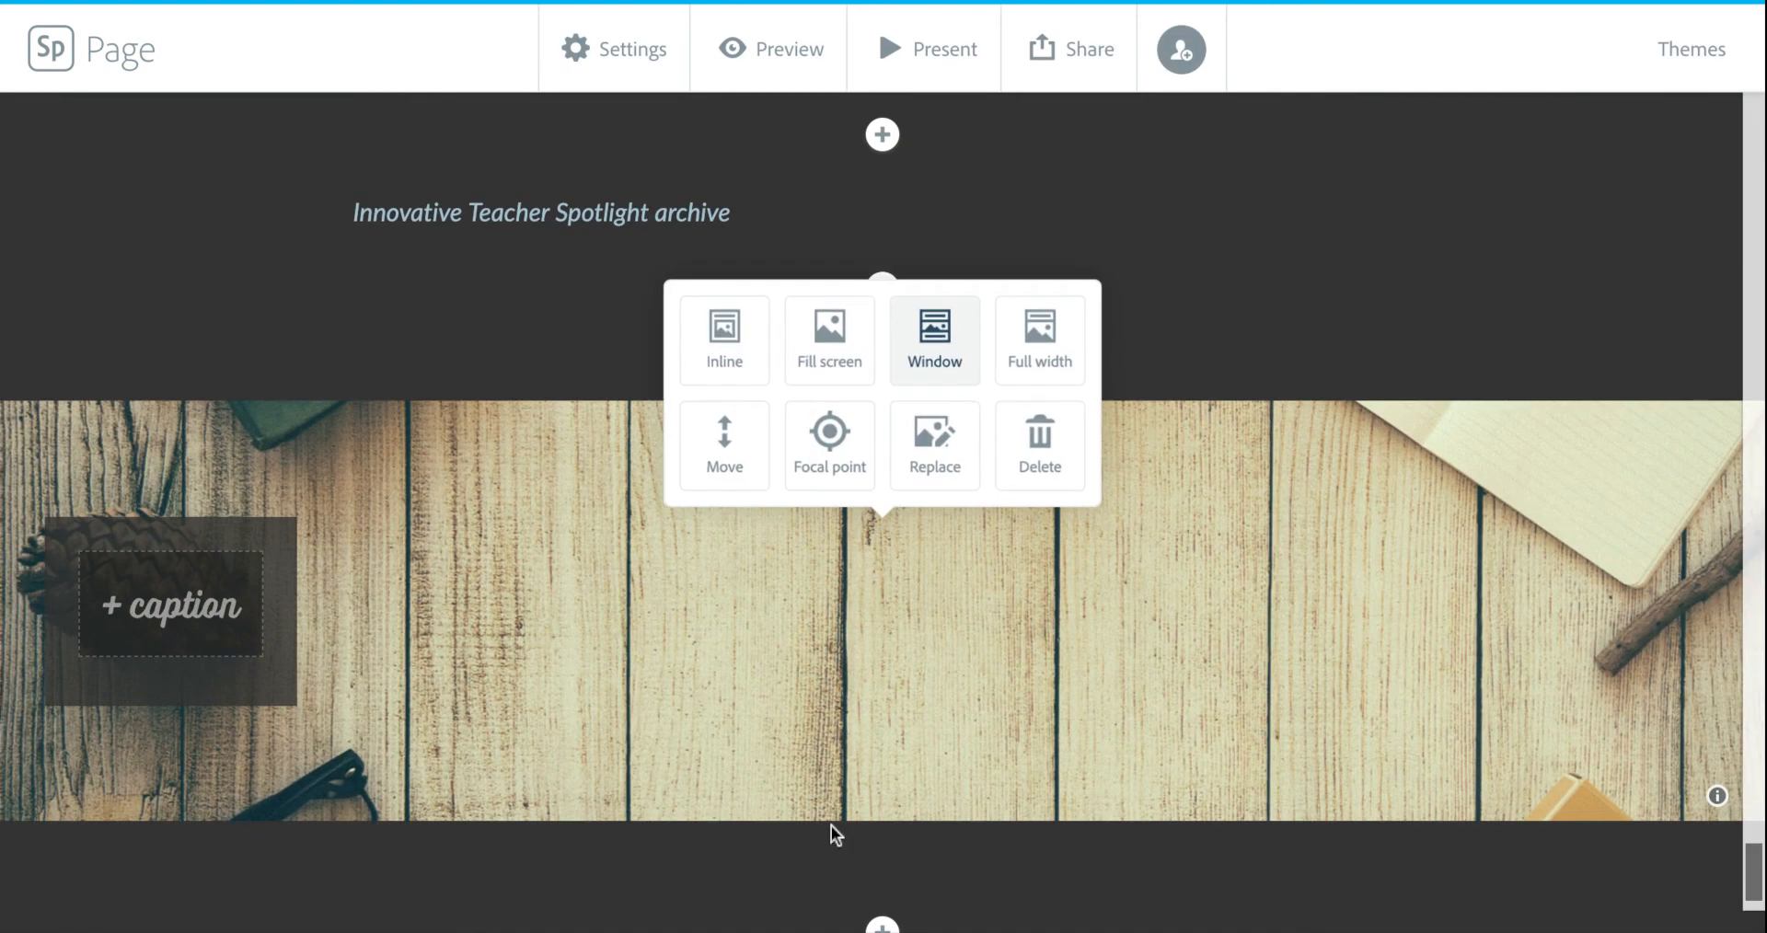
Apply the Full width layout to the typewriter photo and move it up the page, above the Innovative Teacher Spotlight group photo
left_click(1038, 363)
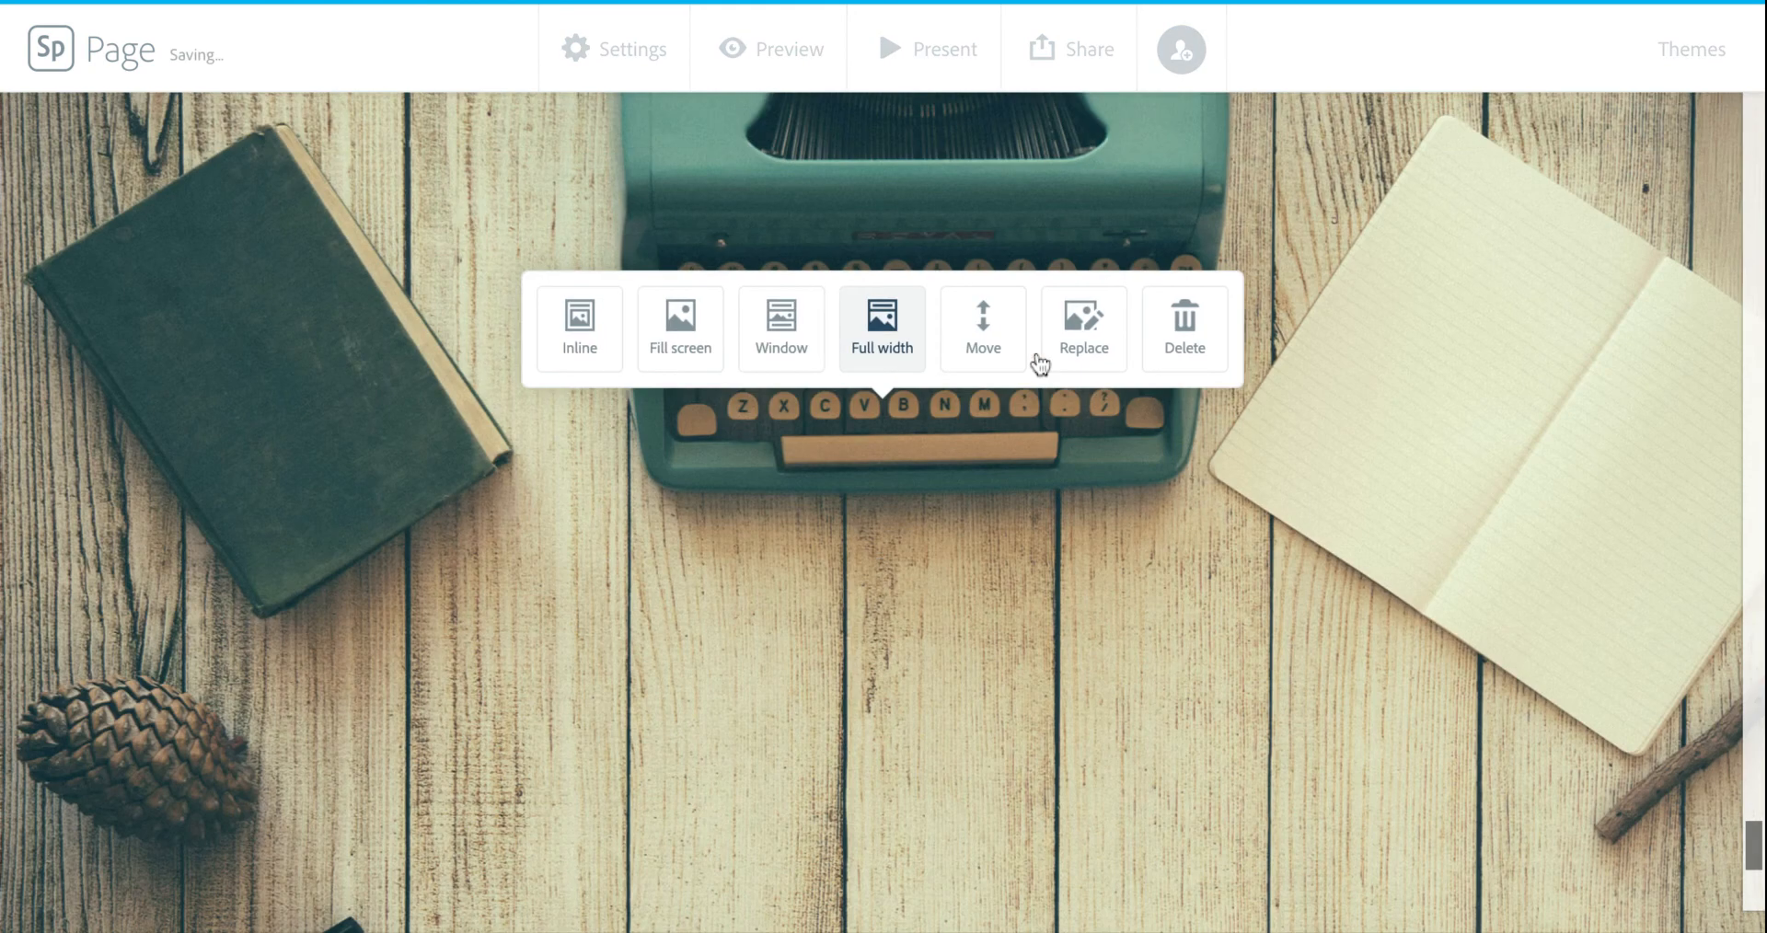
left_click(983, 340)
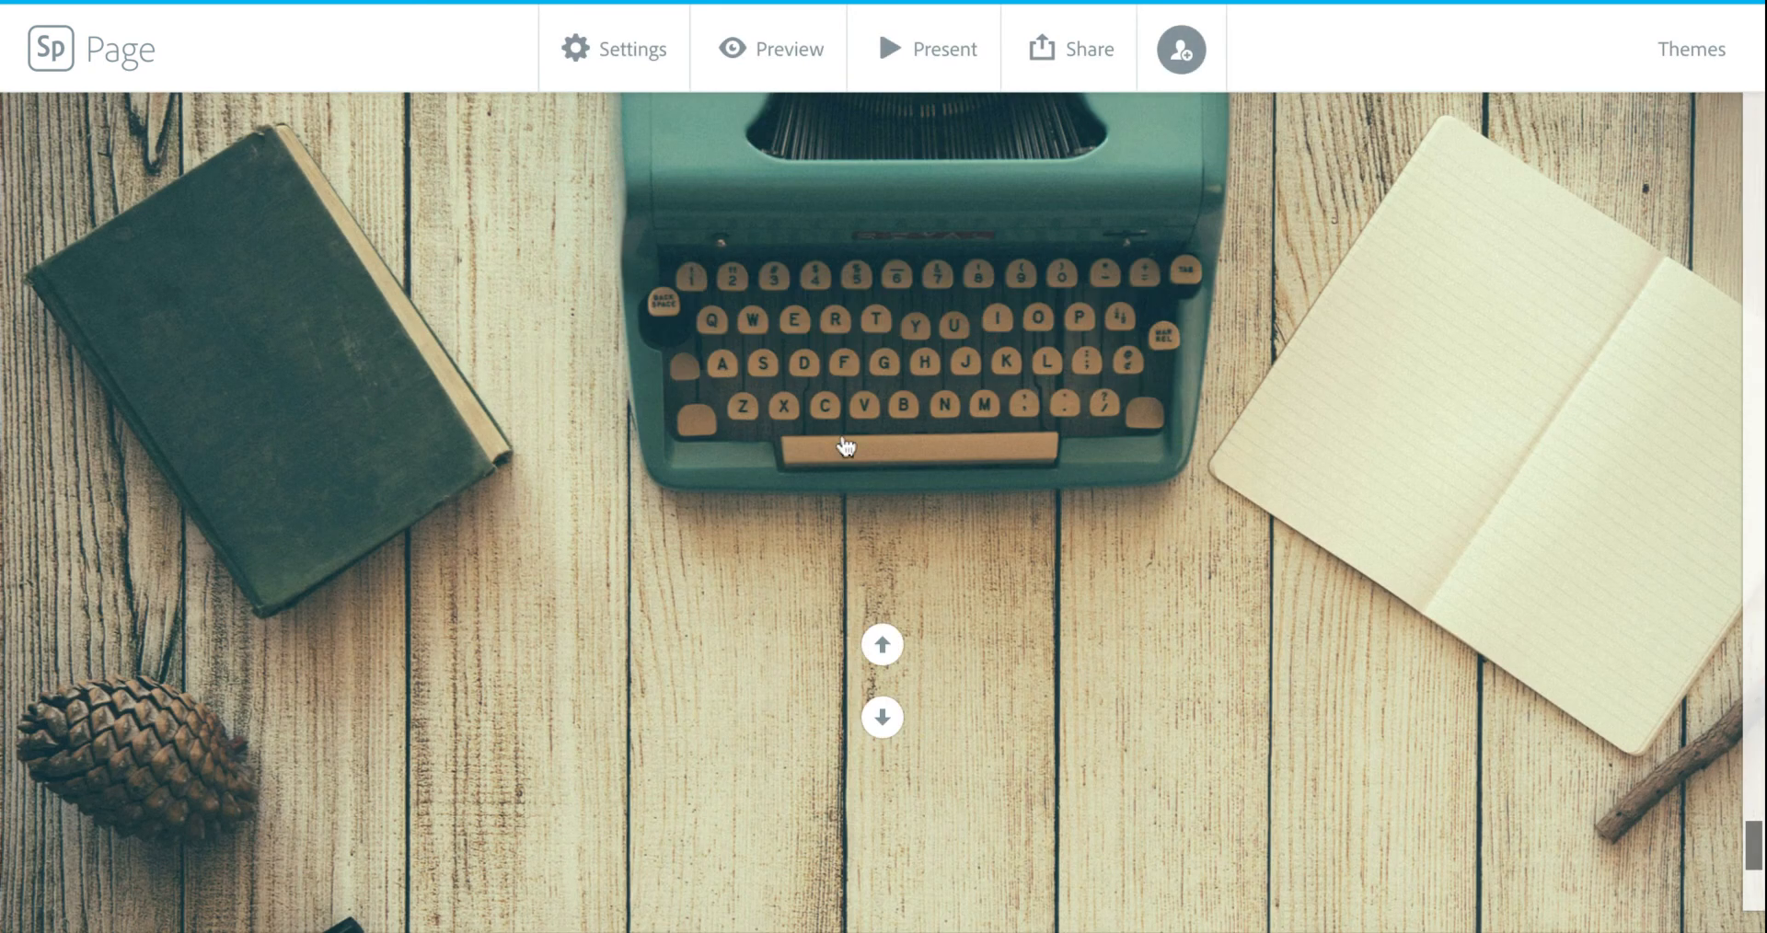
left_click(883, 649)
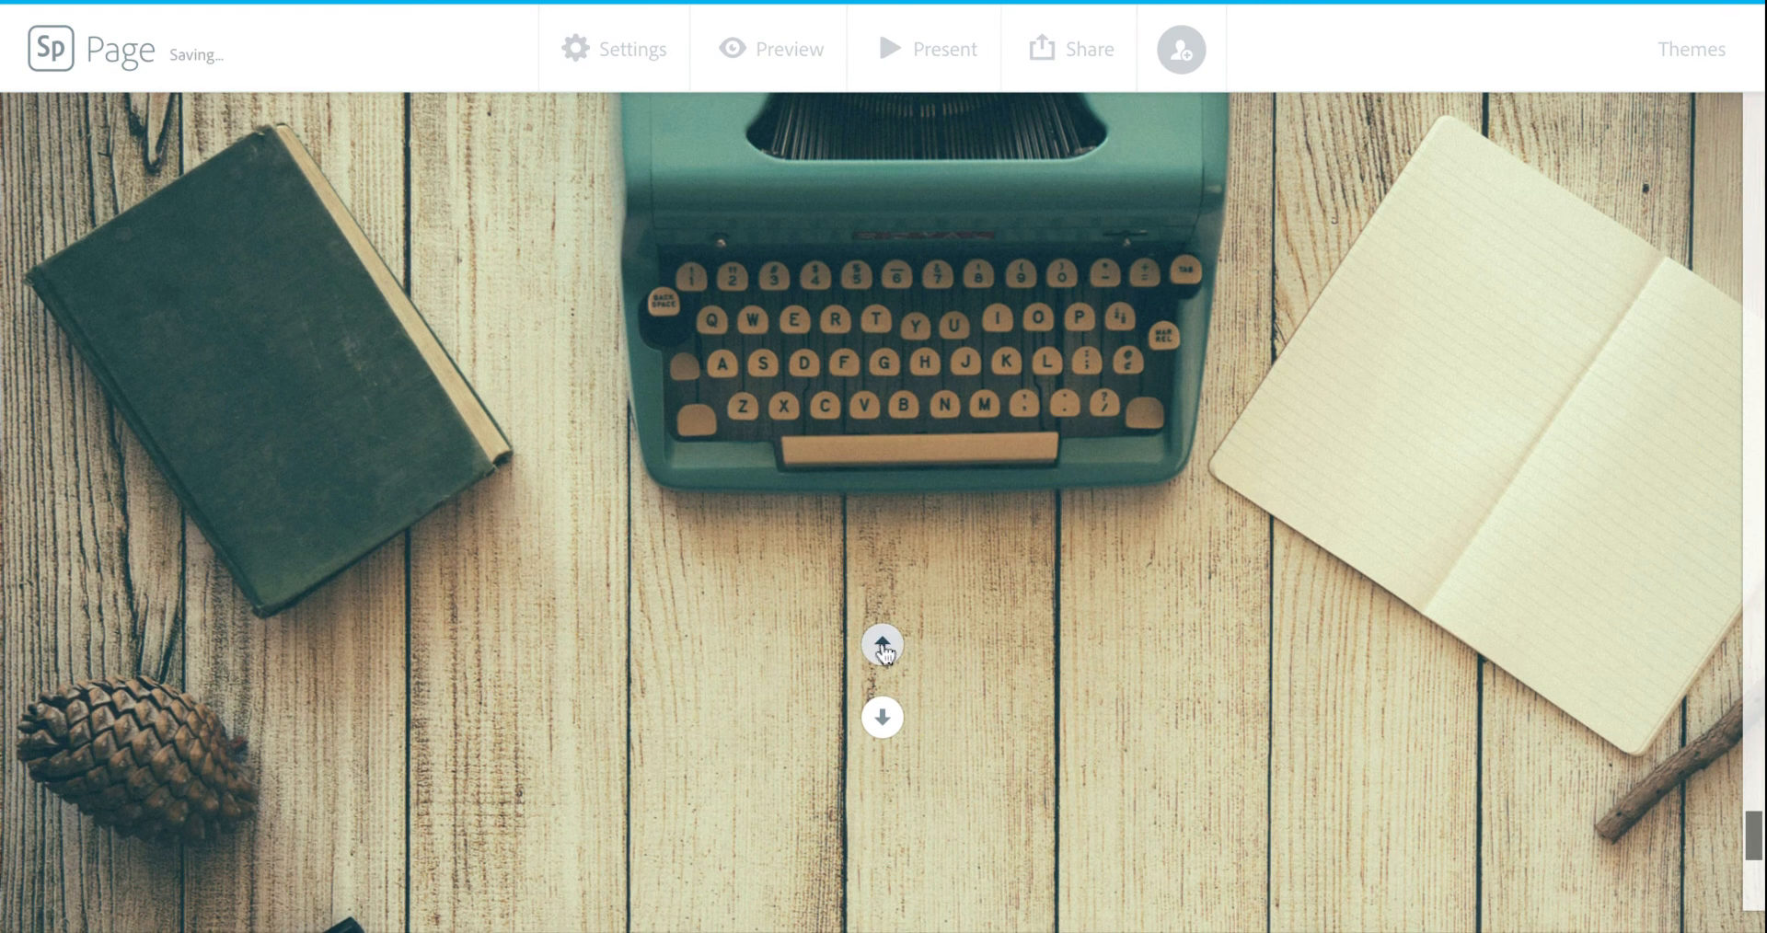
scroll(883, 649, "down", 8)
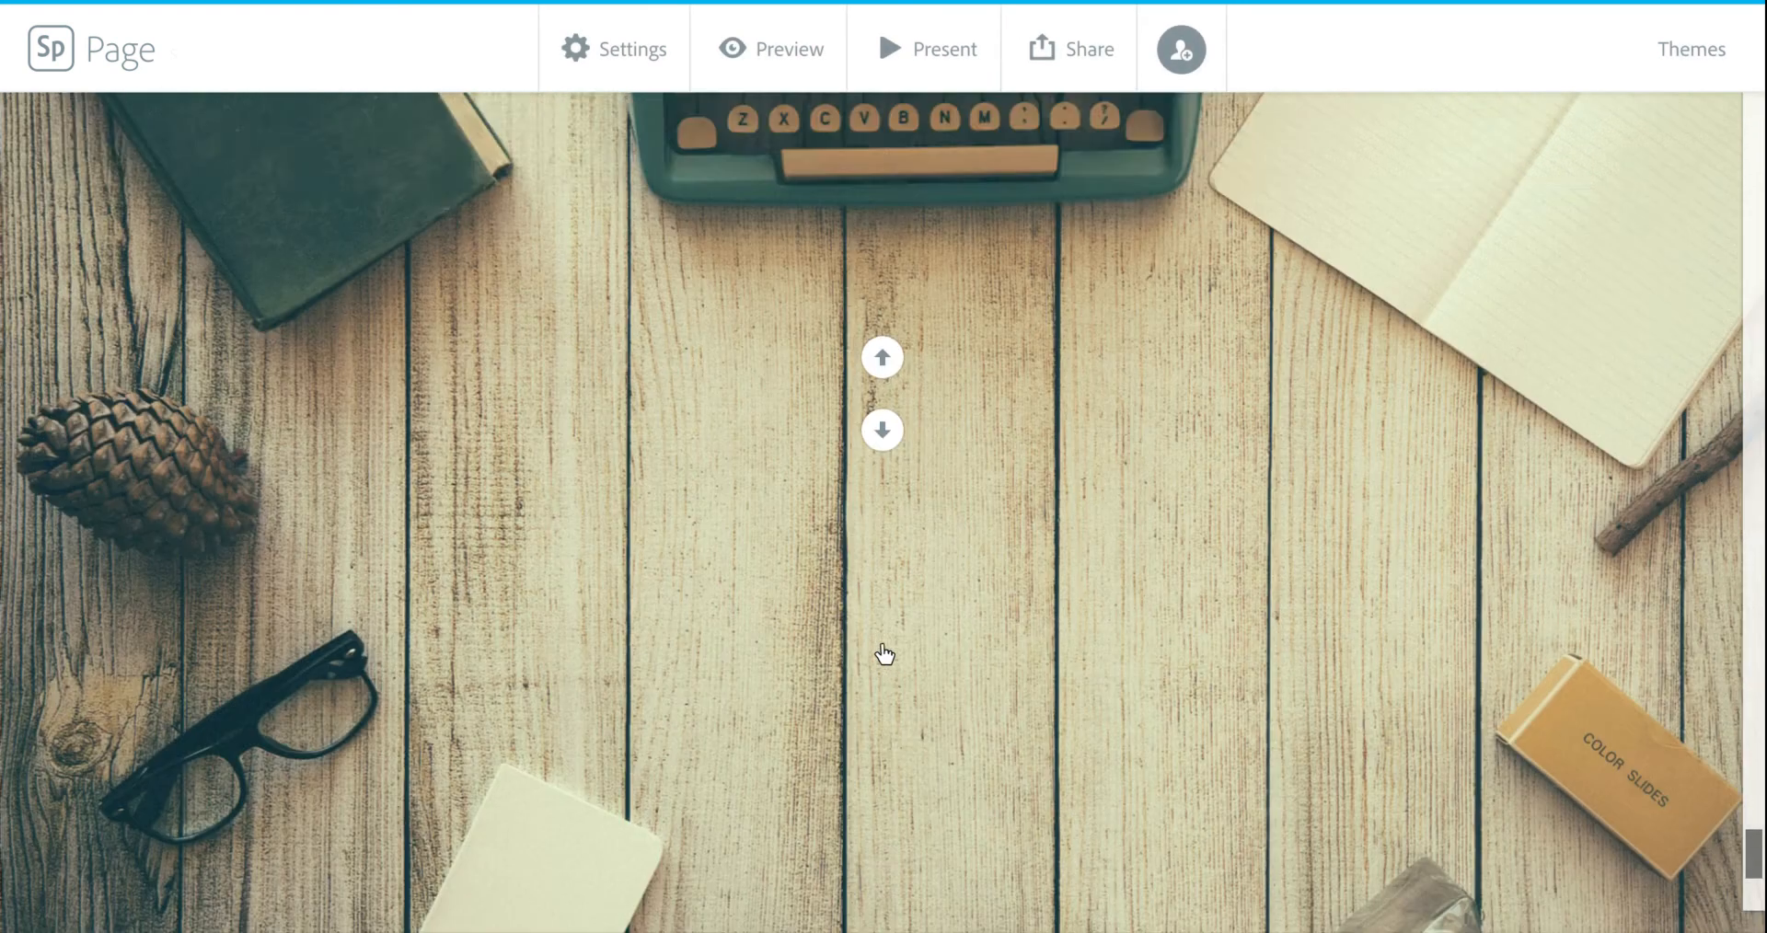
left_click(883, 663)
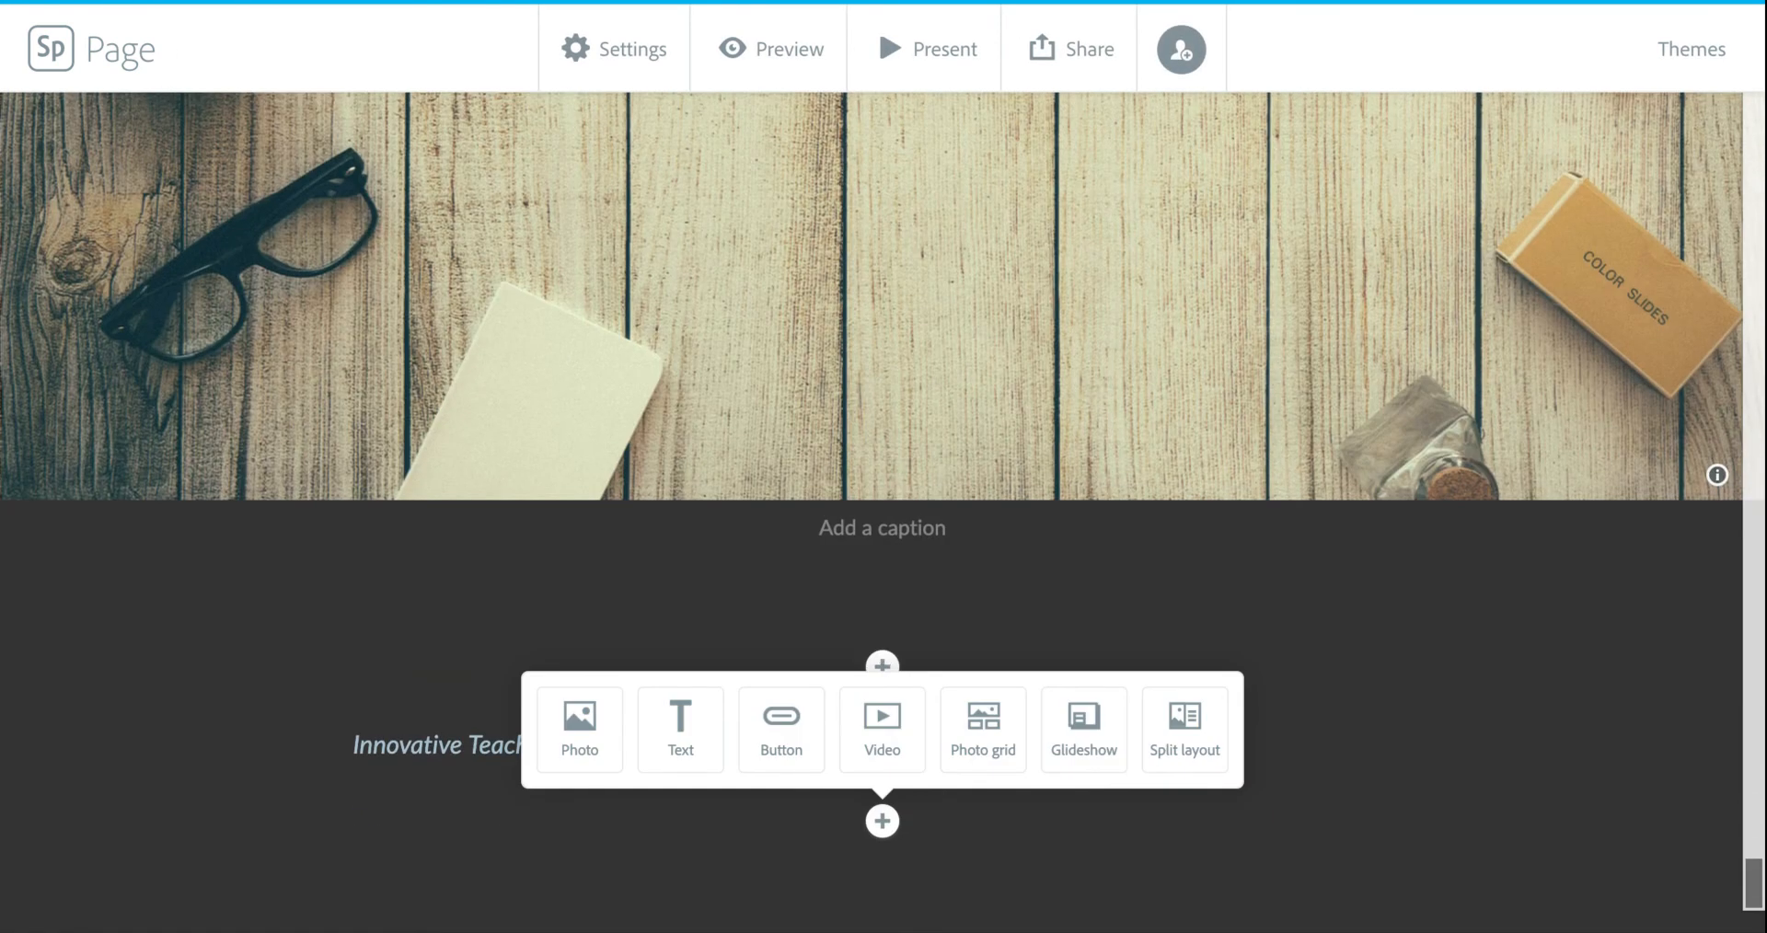
left_click(883, 655)
left_click(882, 683)
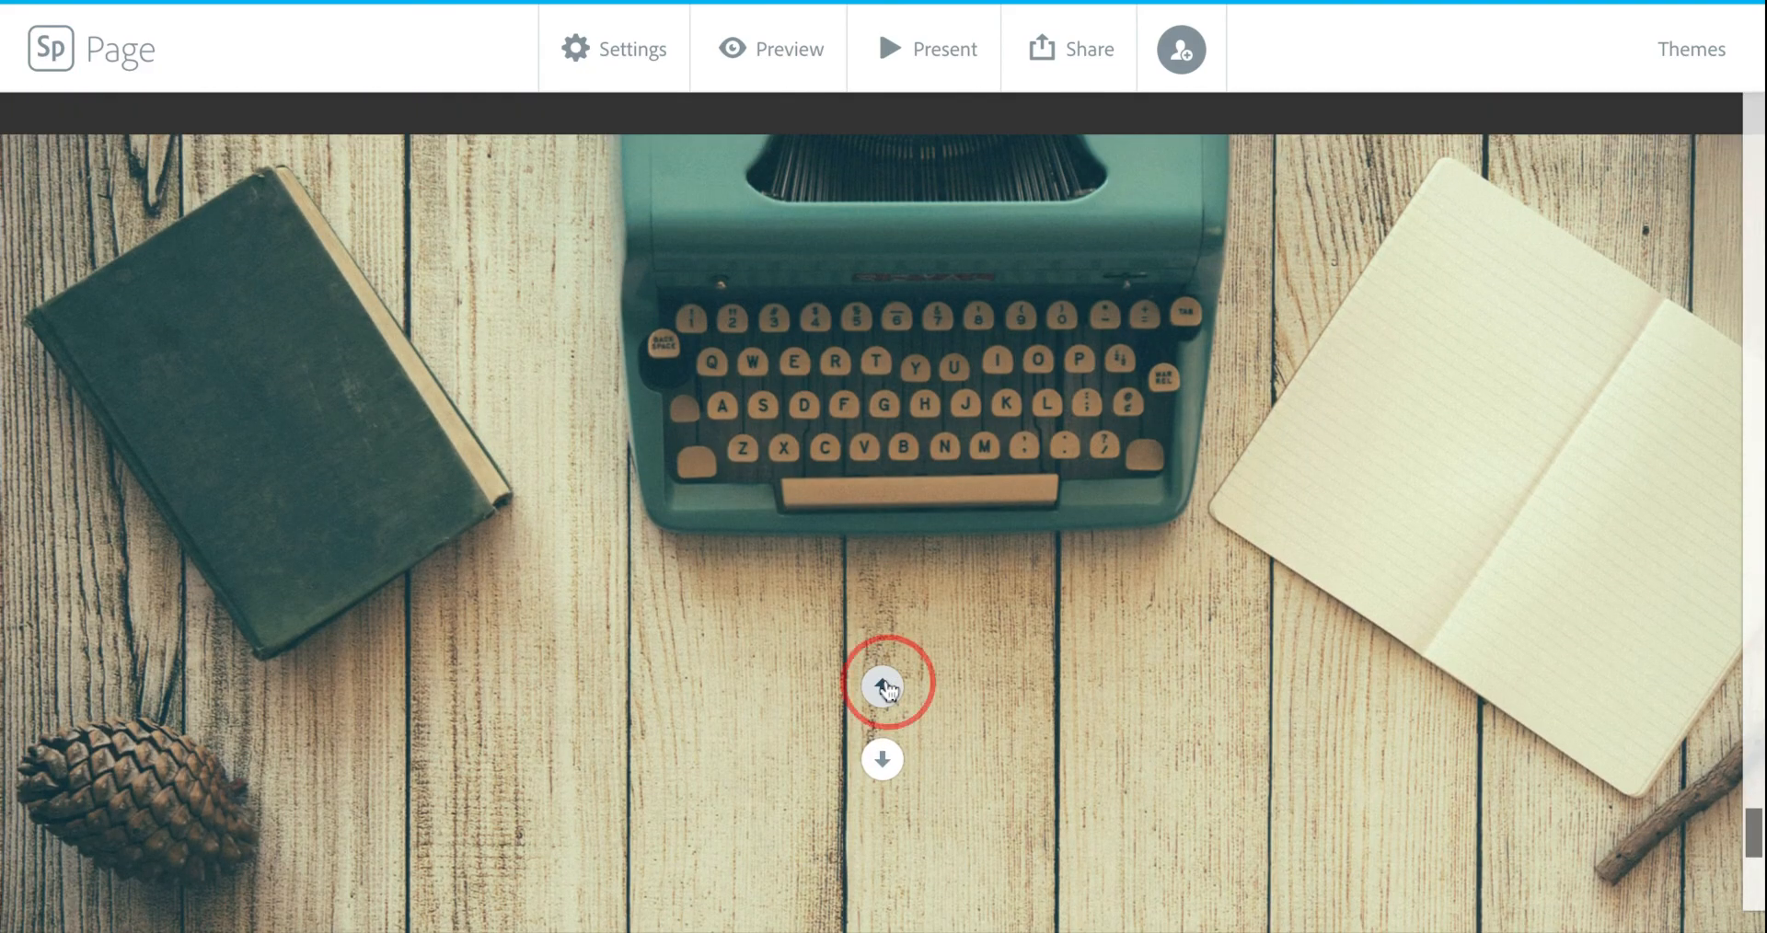
scroll(888, 687, "down", 5)
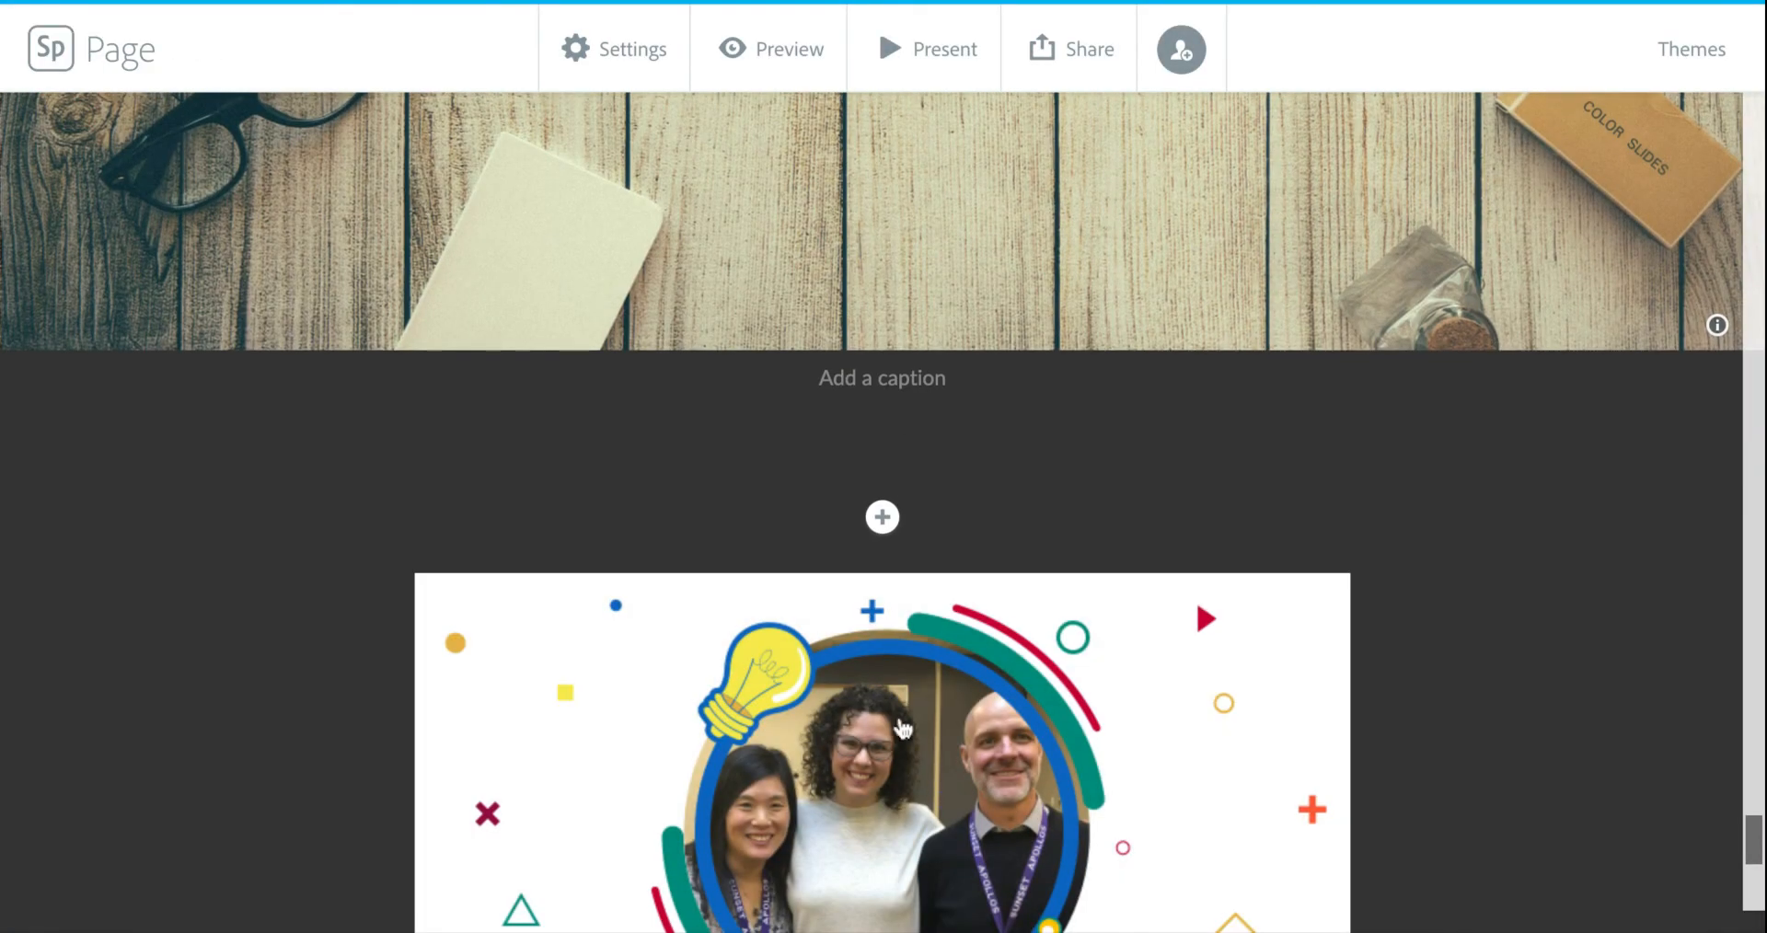
scroll(900, 722, "up", 7)
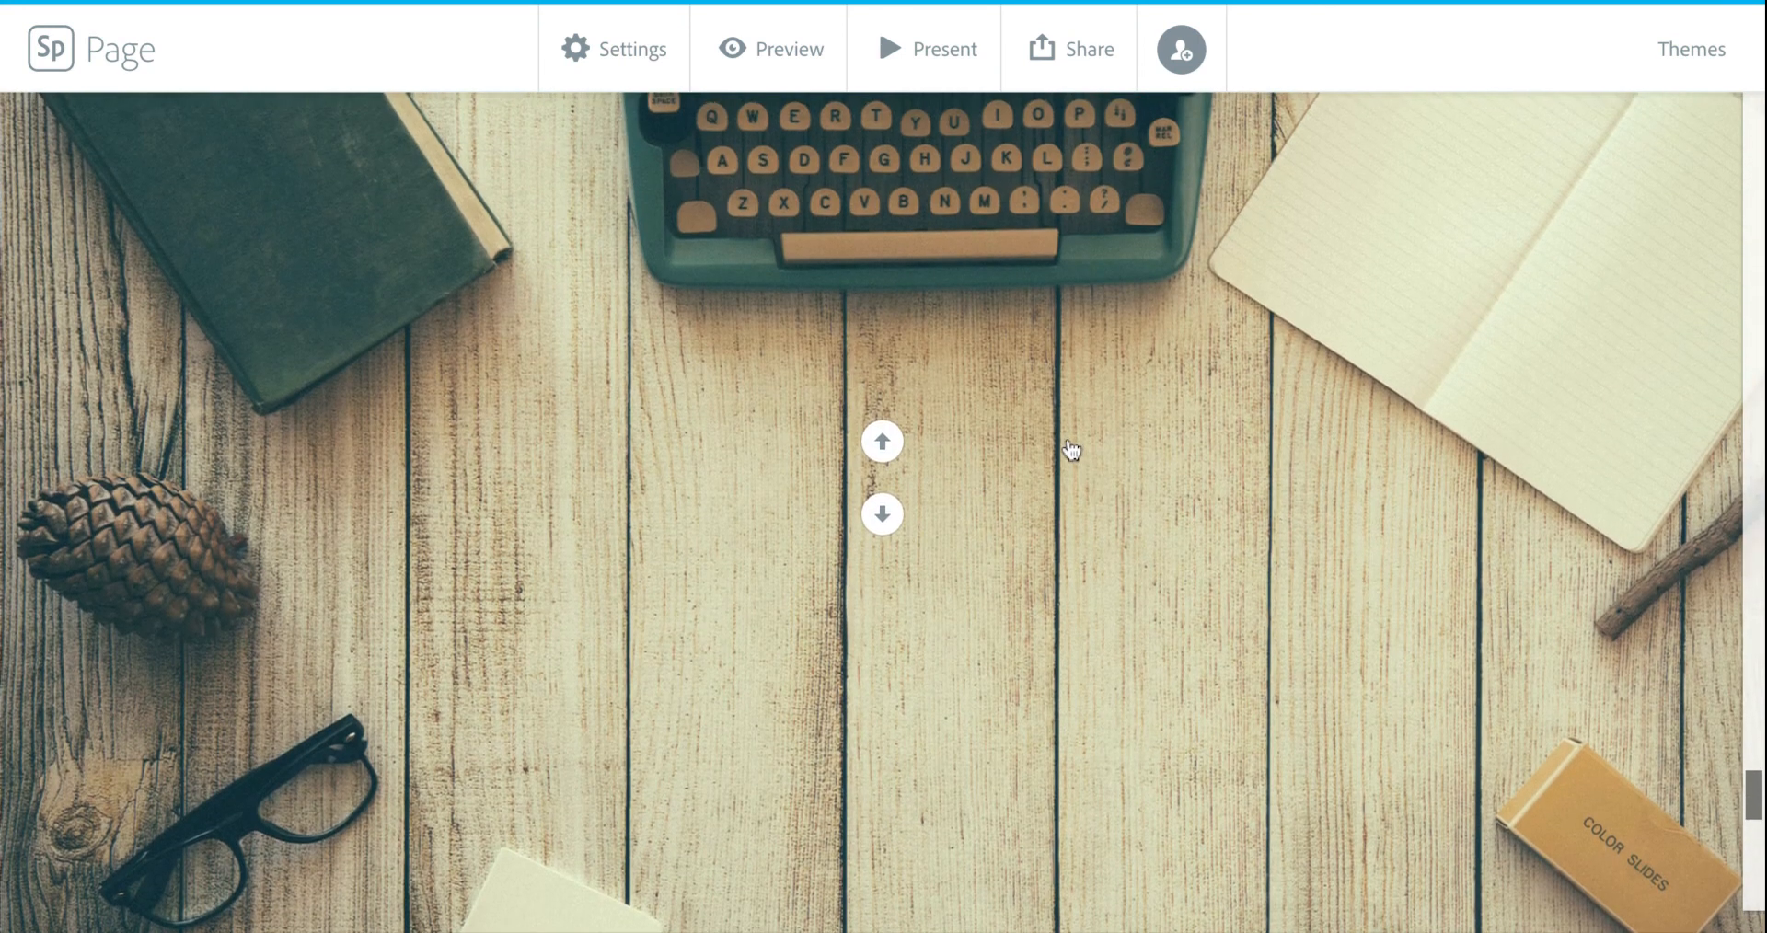
scroll(1069, 450, "up", 2)
Switch the typewriter photo to the Inline layout
left_click(1070, 450)
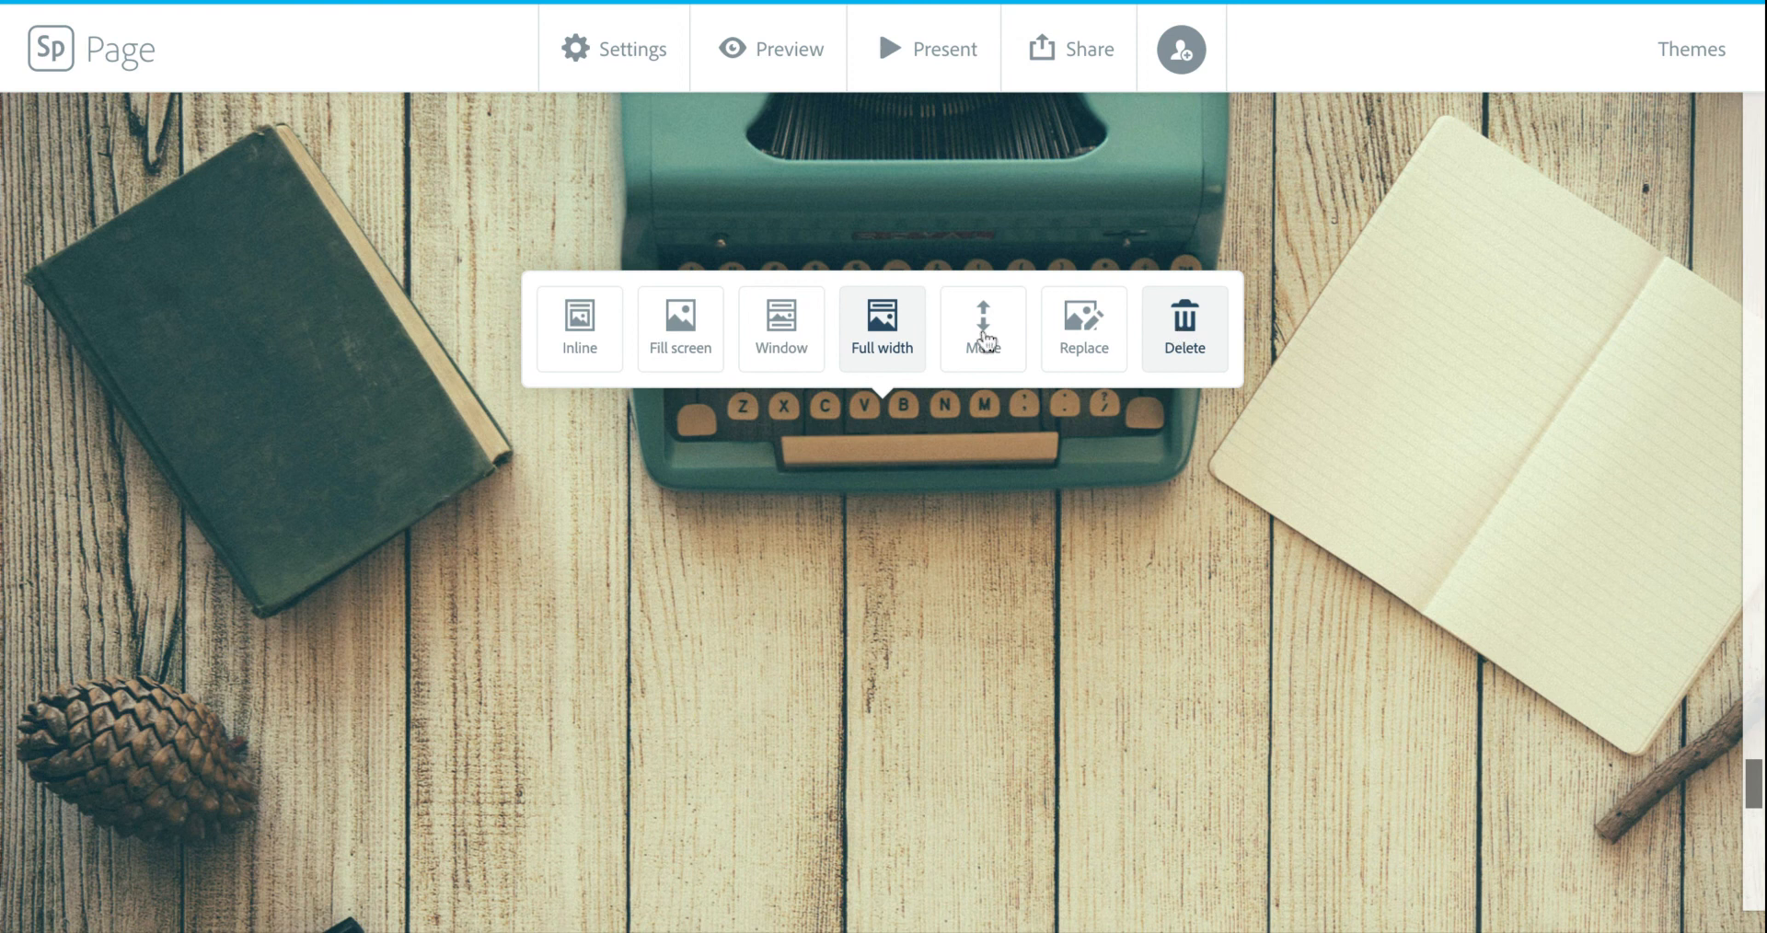
left_click(579, 336)
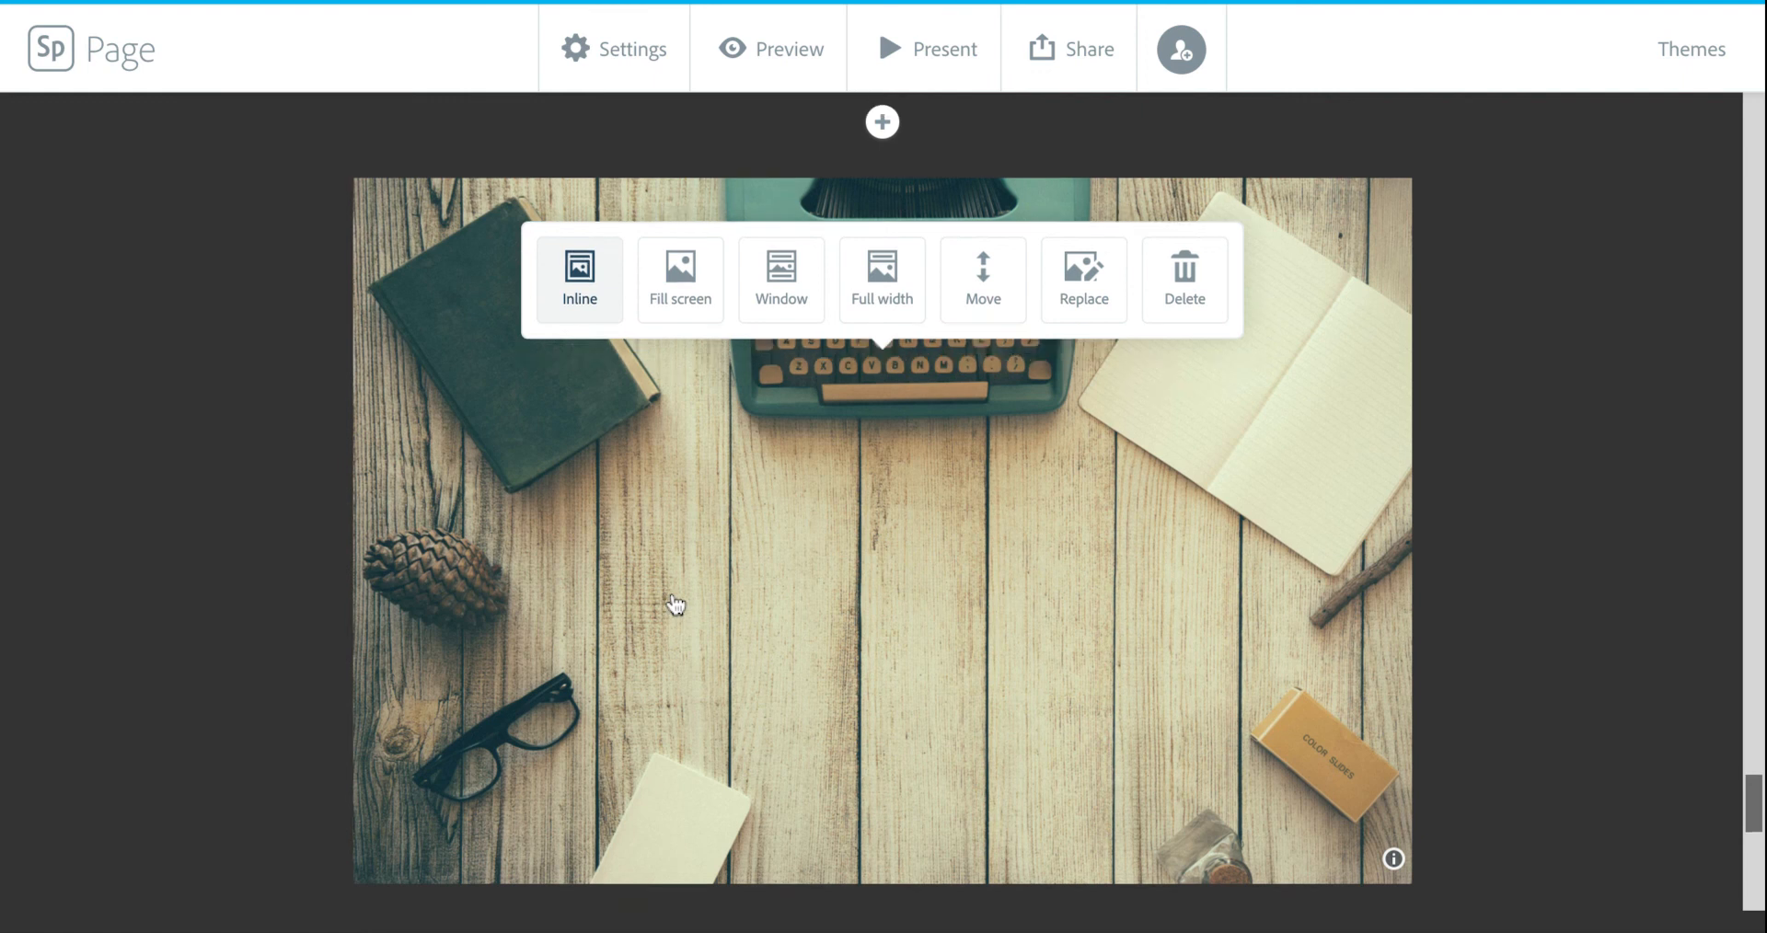
Add a text block below the typewriter photo, formatted as an H1 heading and reading "TEXT"
scroll(673, 605, "down", 3)
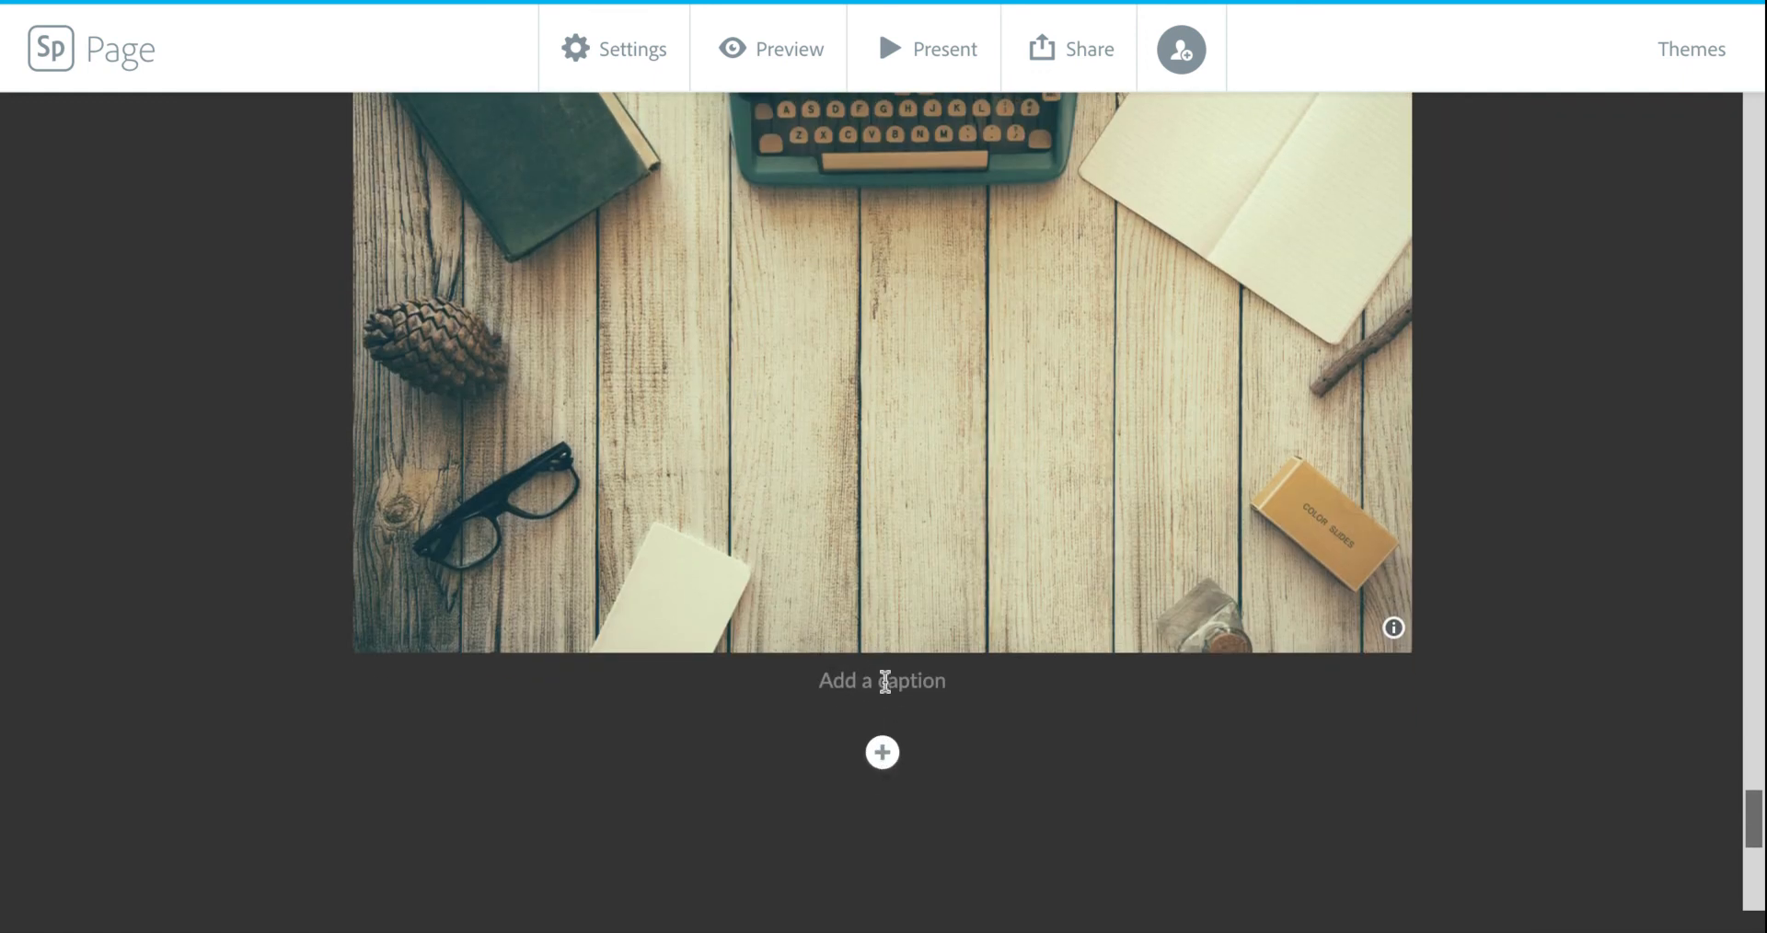
left_click(882, 753)
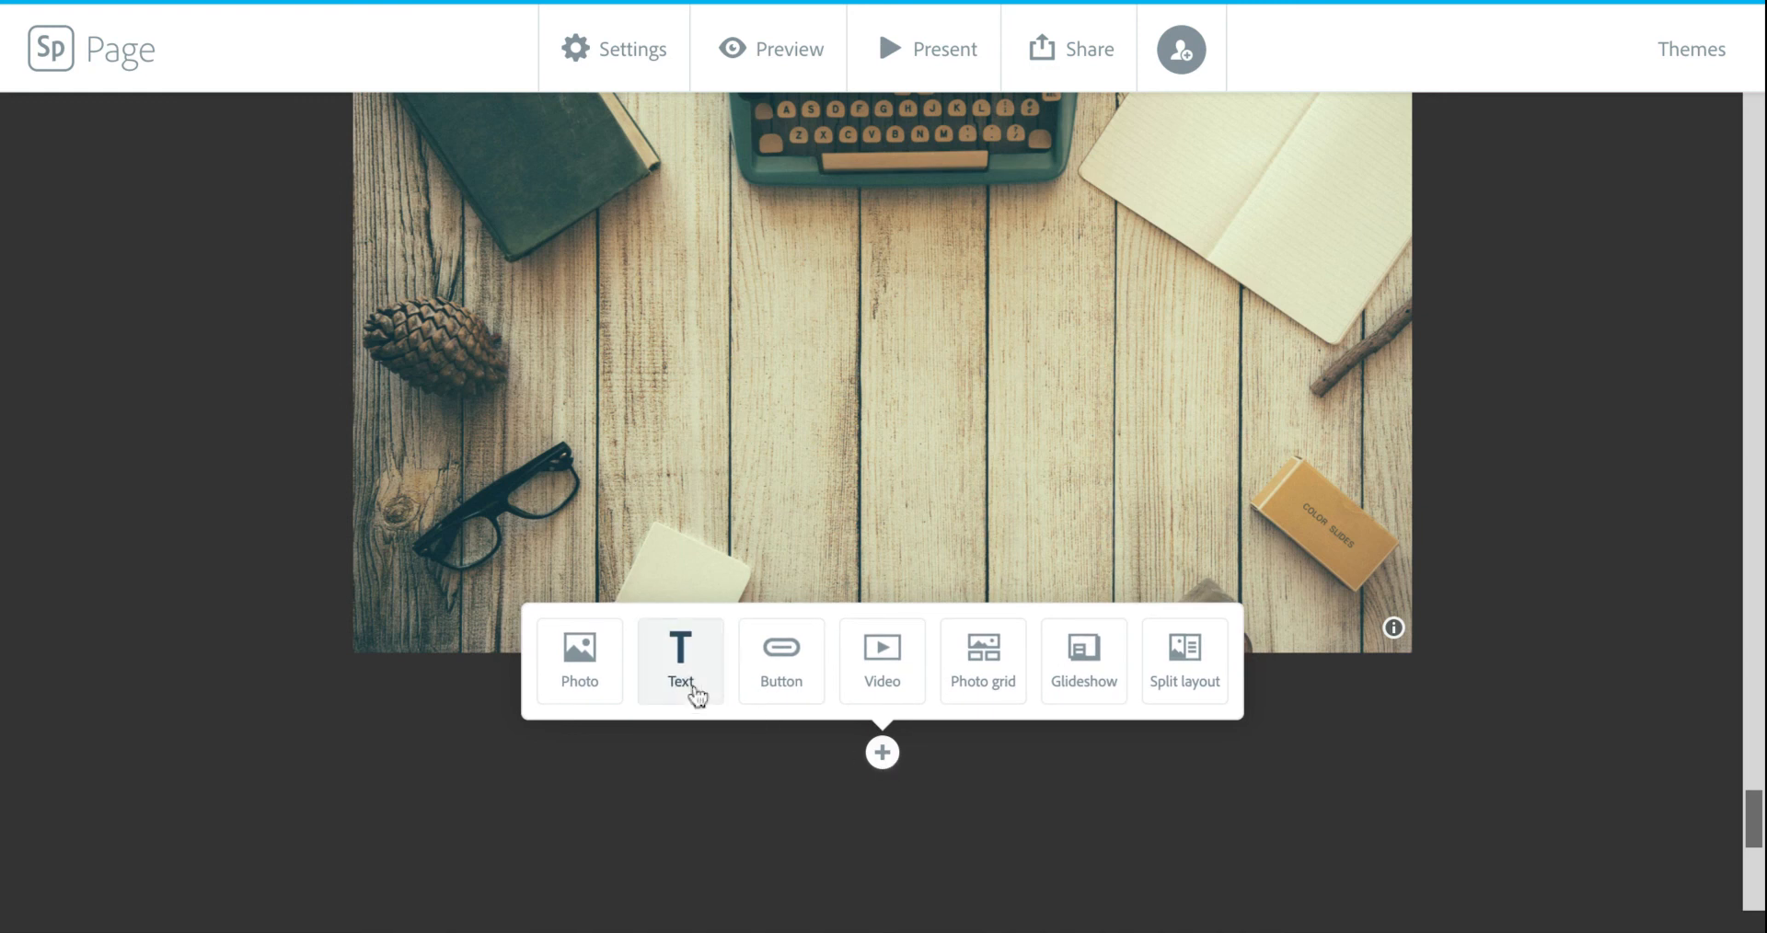
left_click(690, 678)
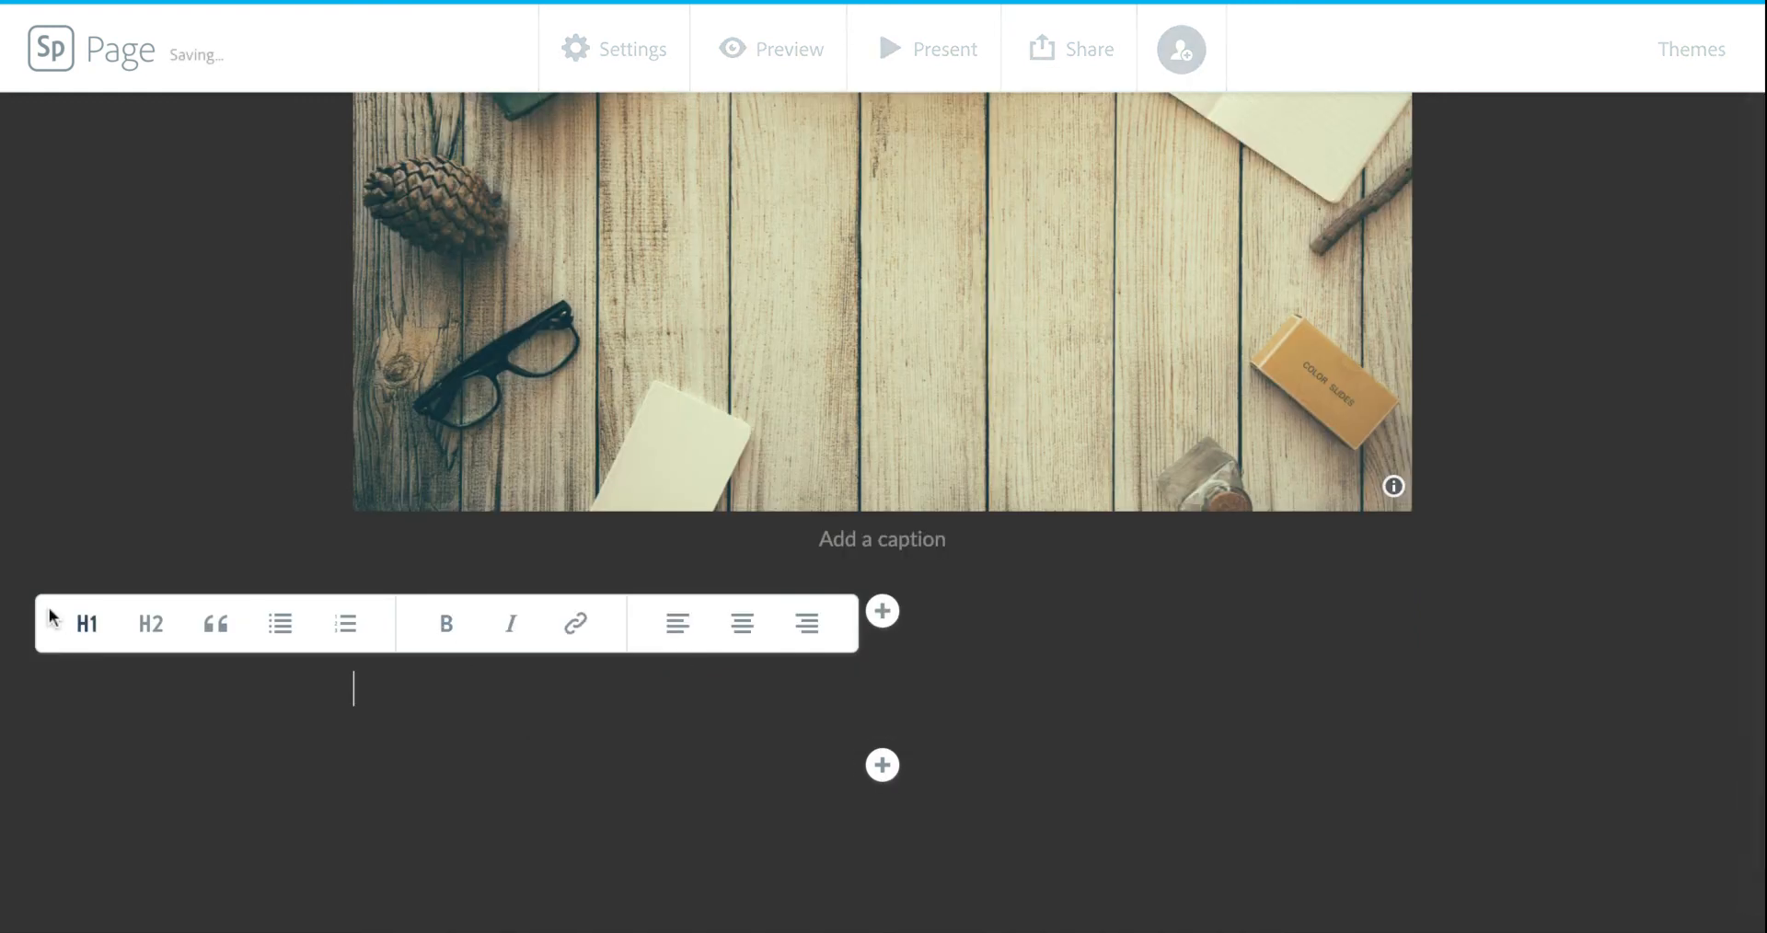
left_click(87, 626)
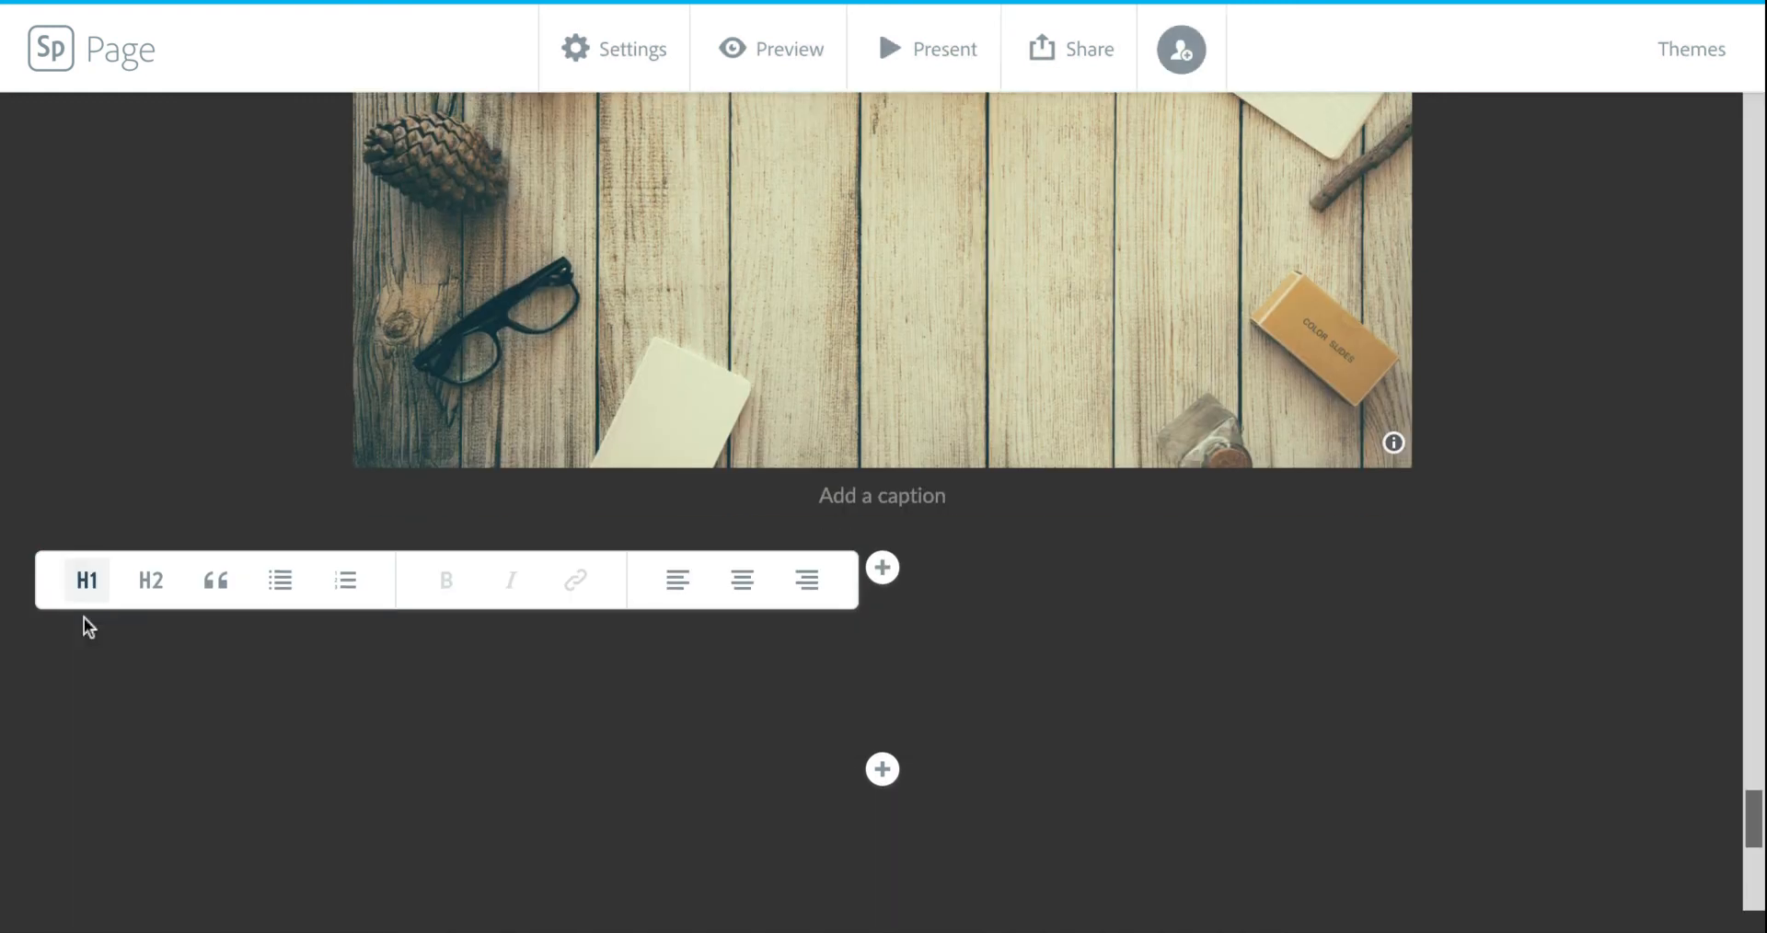
type("TEXT")
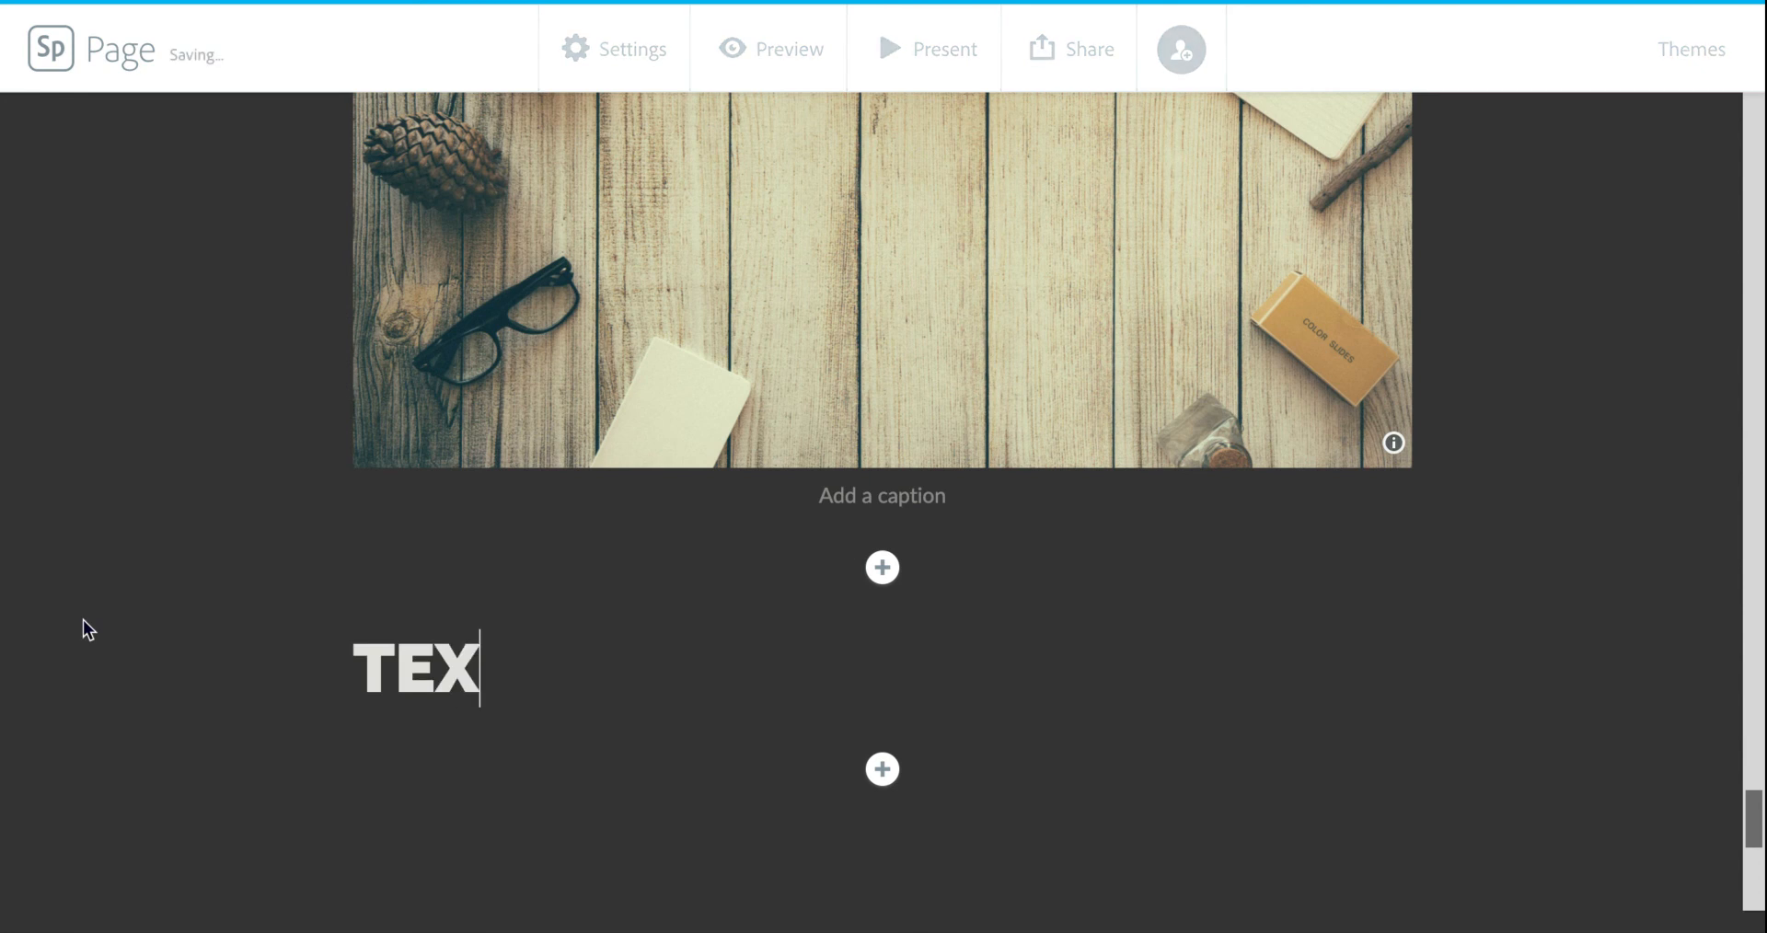
Try the H2, quote and bulleted list formats on the new heading and restore it to H1
left_click(471, 668)
left_click(187, 590)
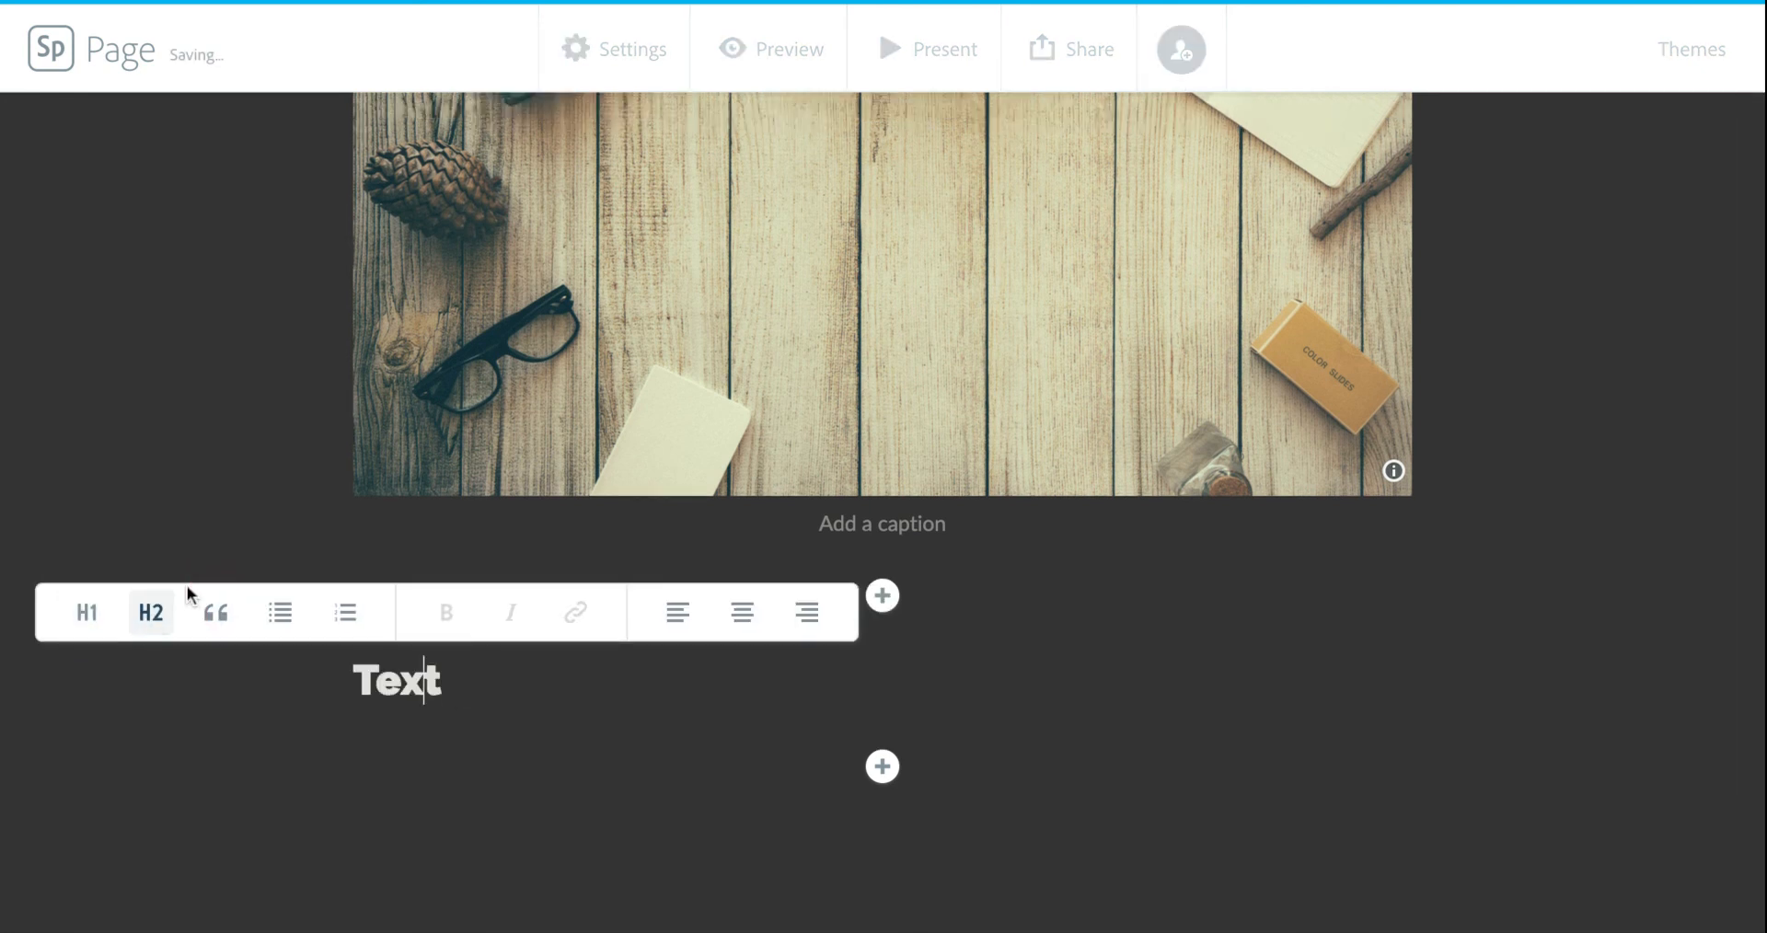
left_click(217, 614)
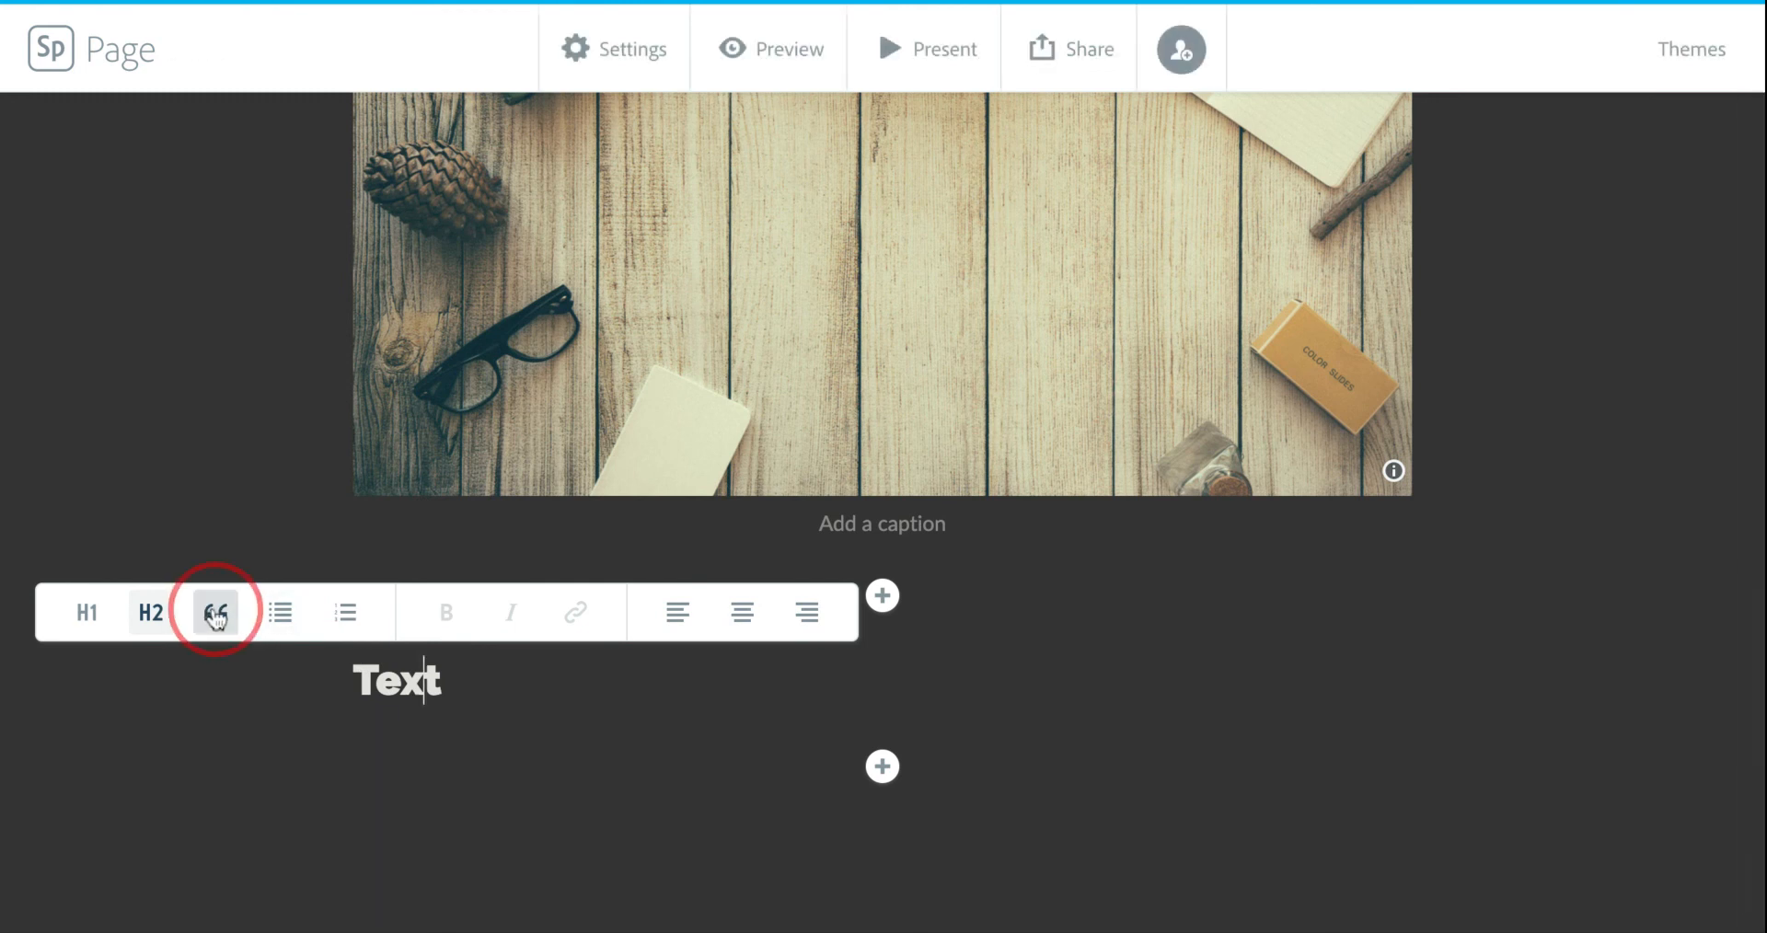
left_click(734, 585)
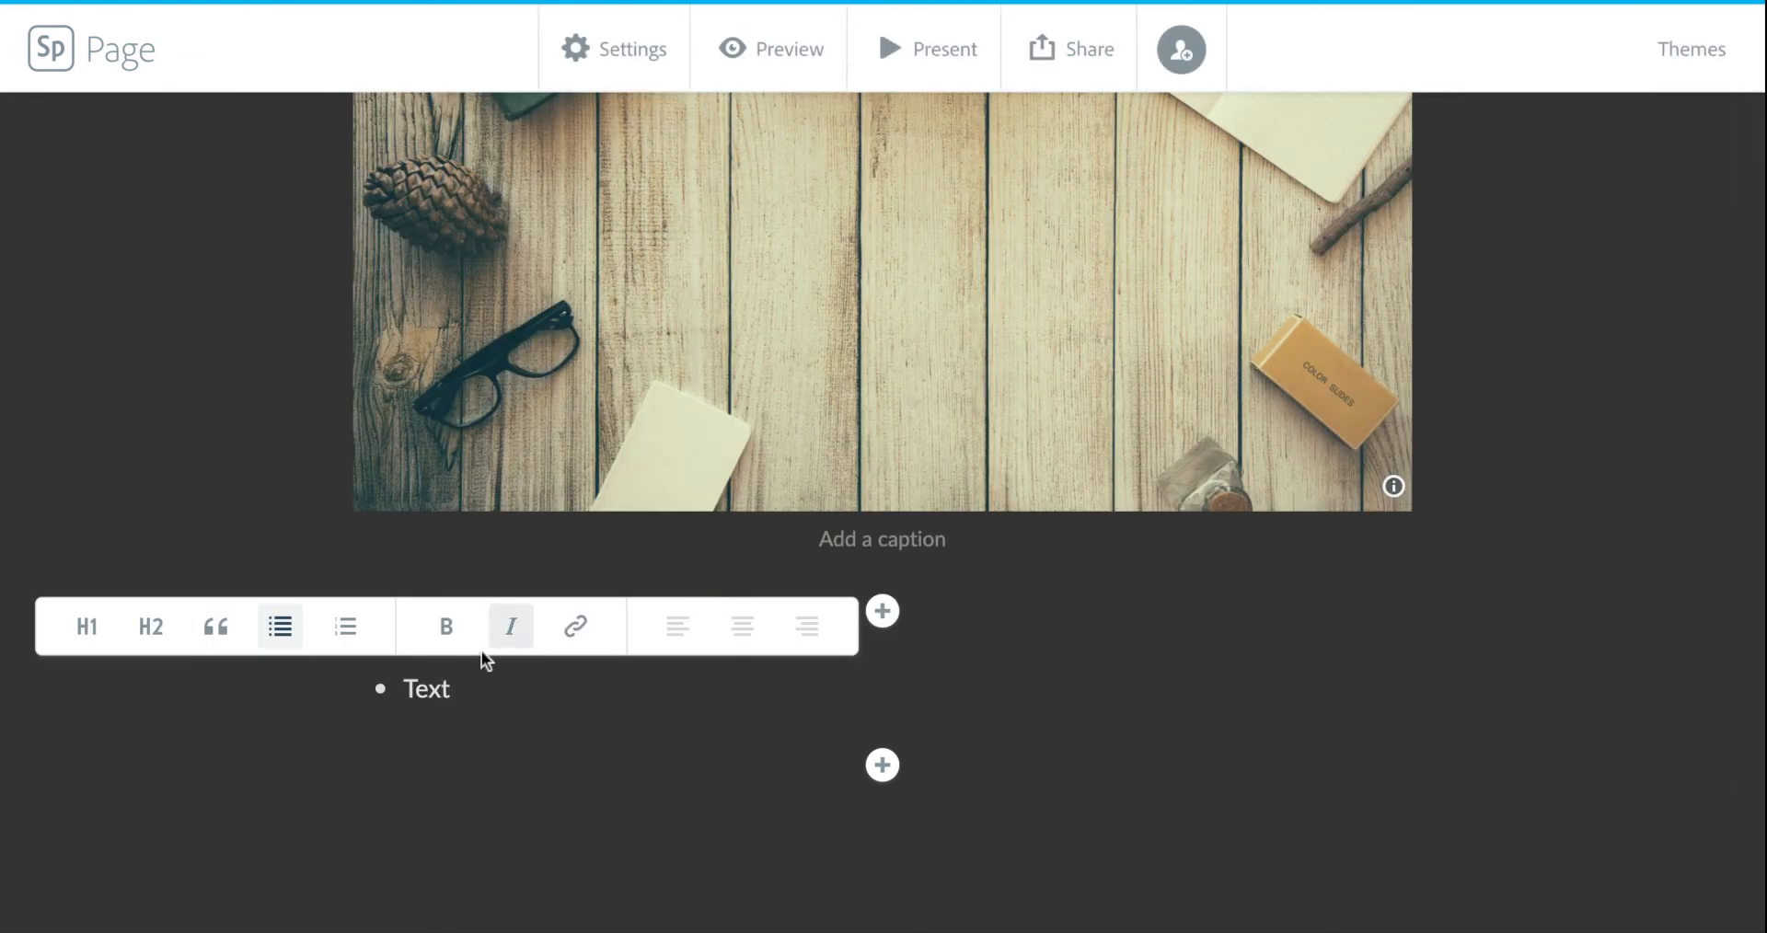
left_click(88, 633)
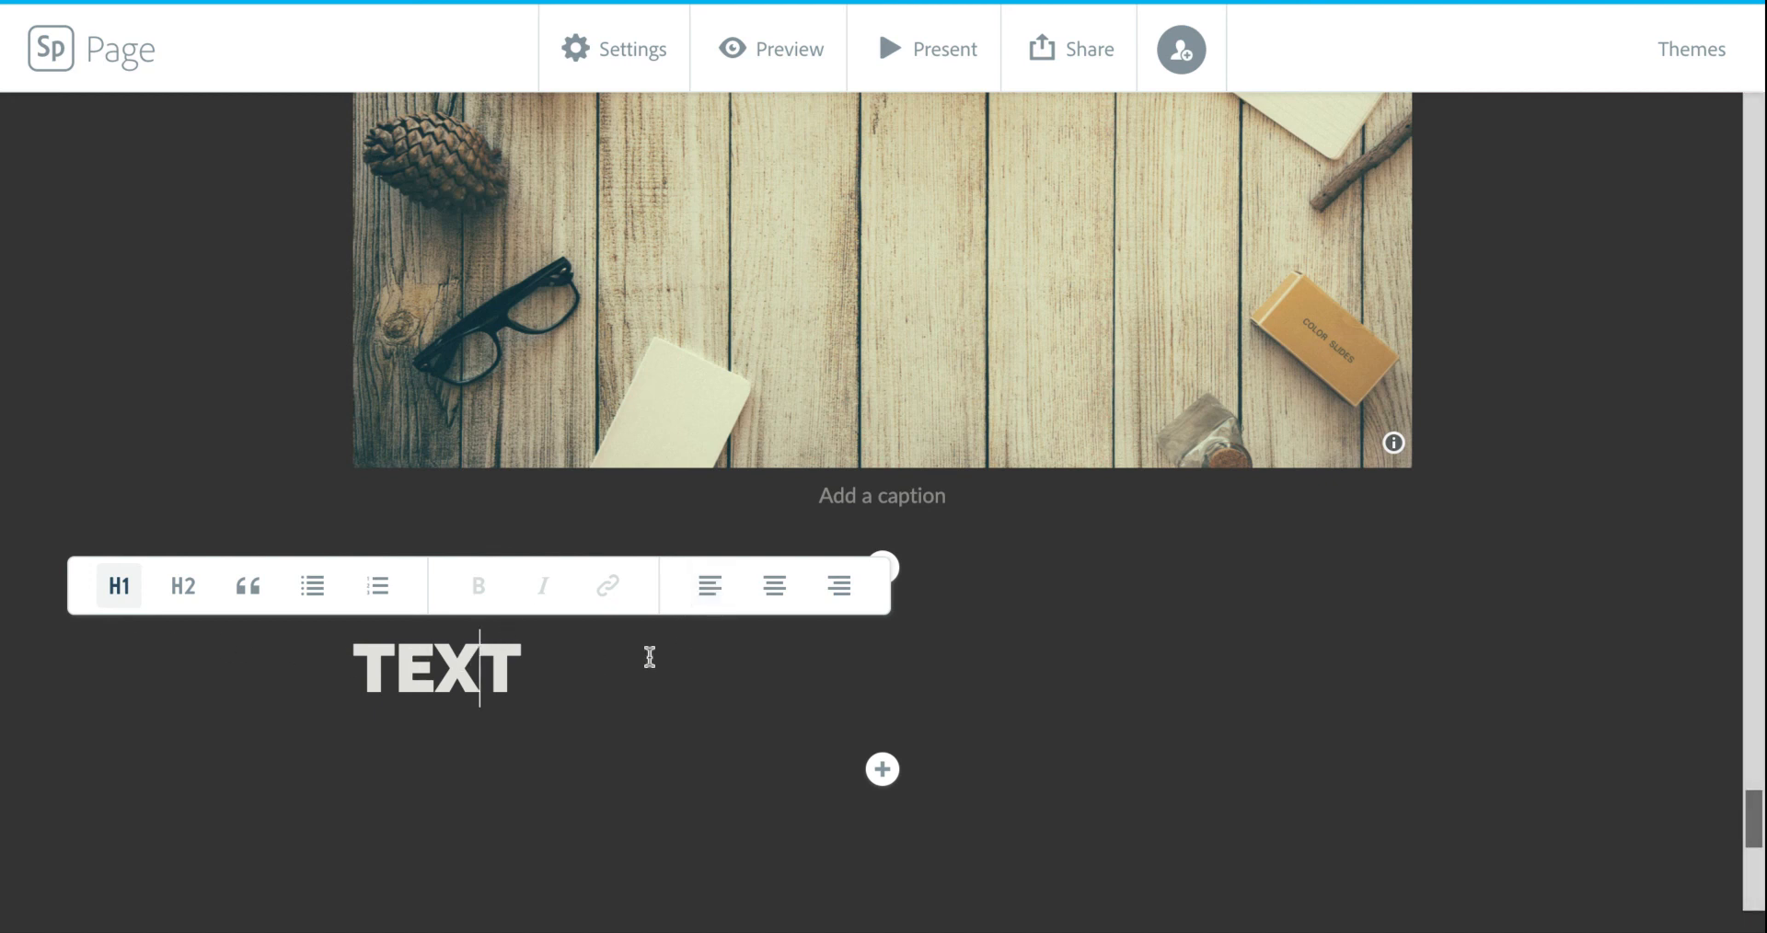
Browse the Spark themes and apply the Whimsy theme to the page
left_click(1702, 50)
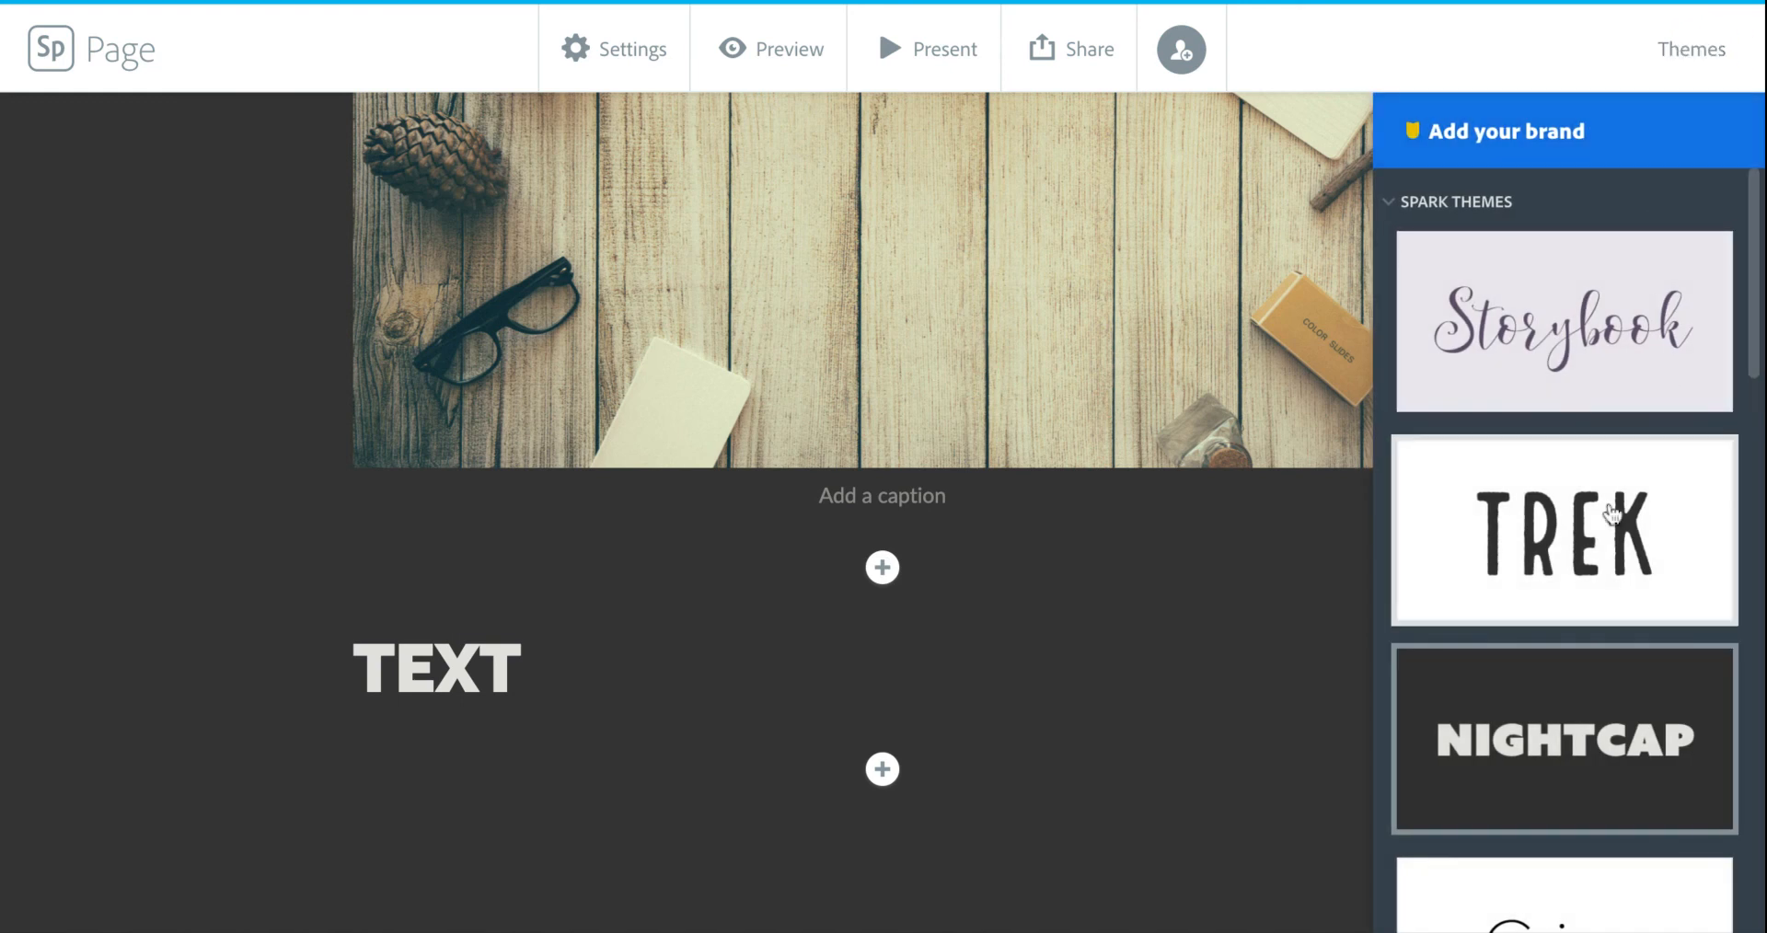
scroll(1606, 511, "down", 9)
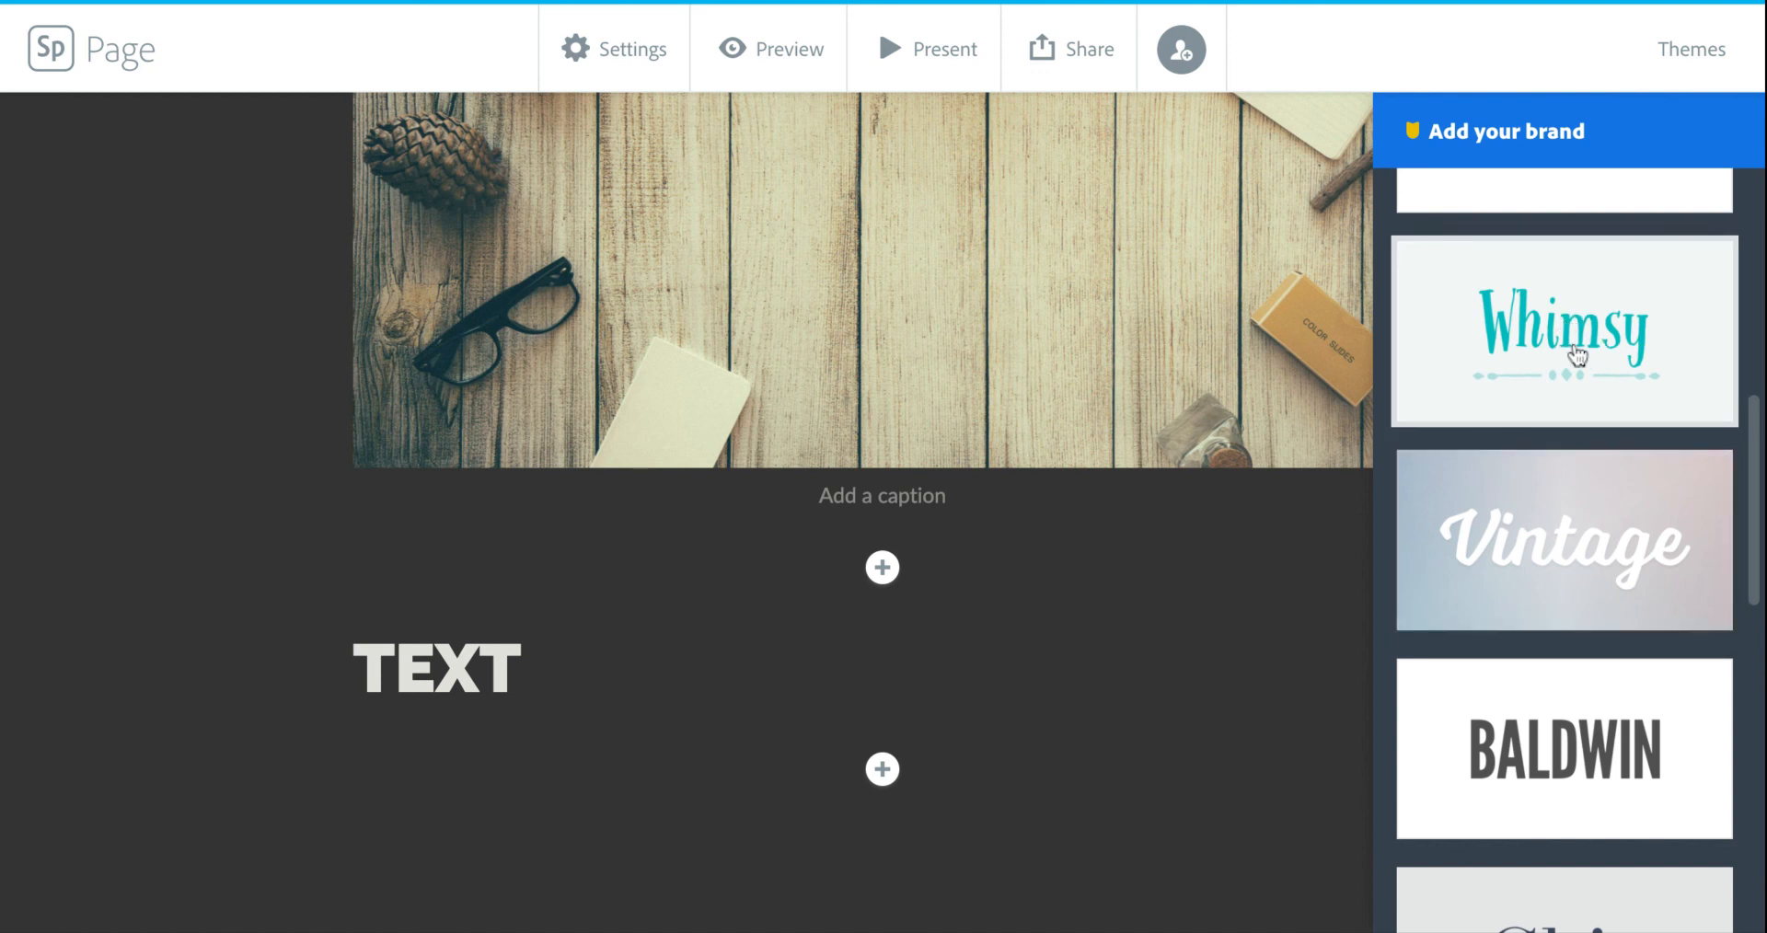
scroll(1577, 366, "up", 10)
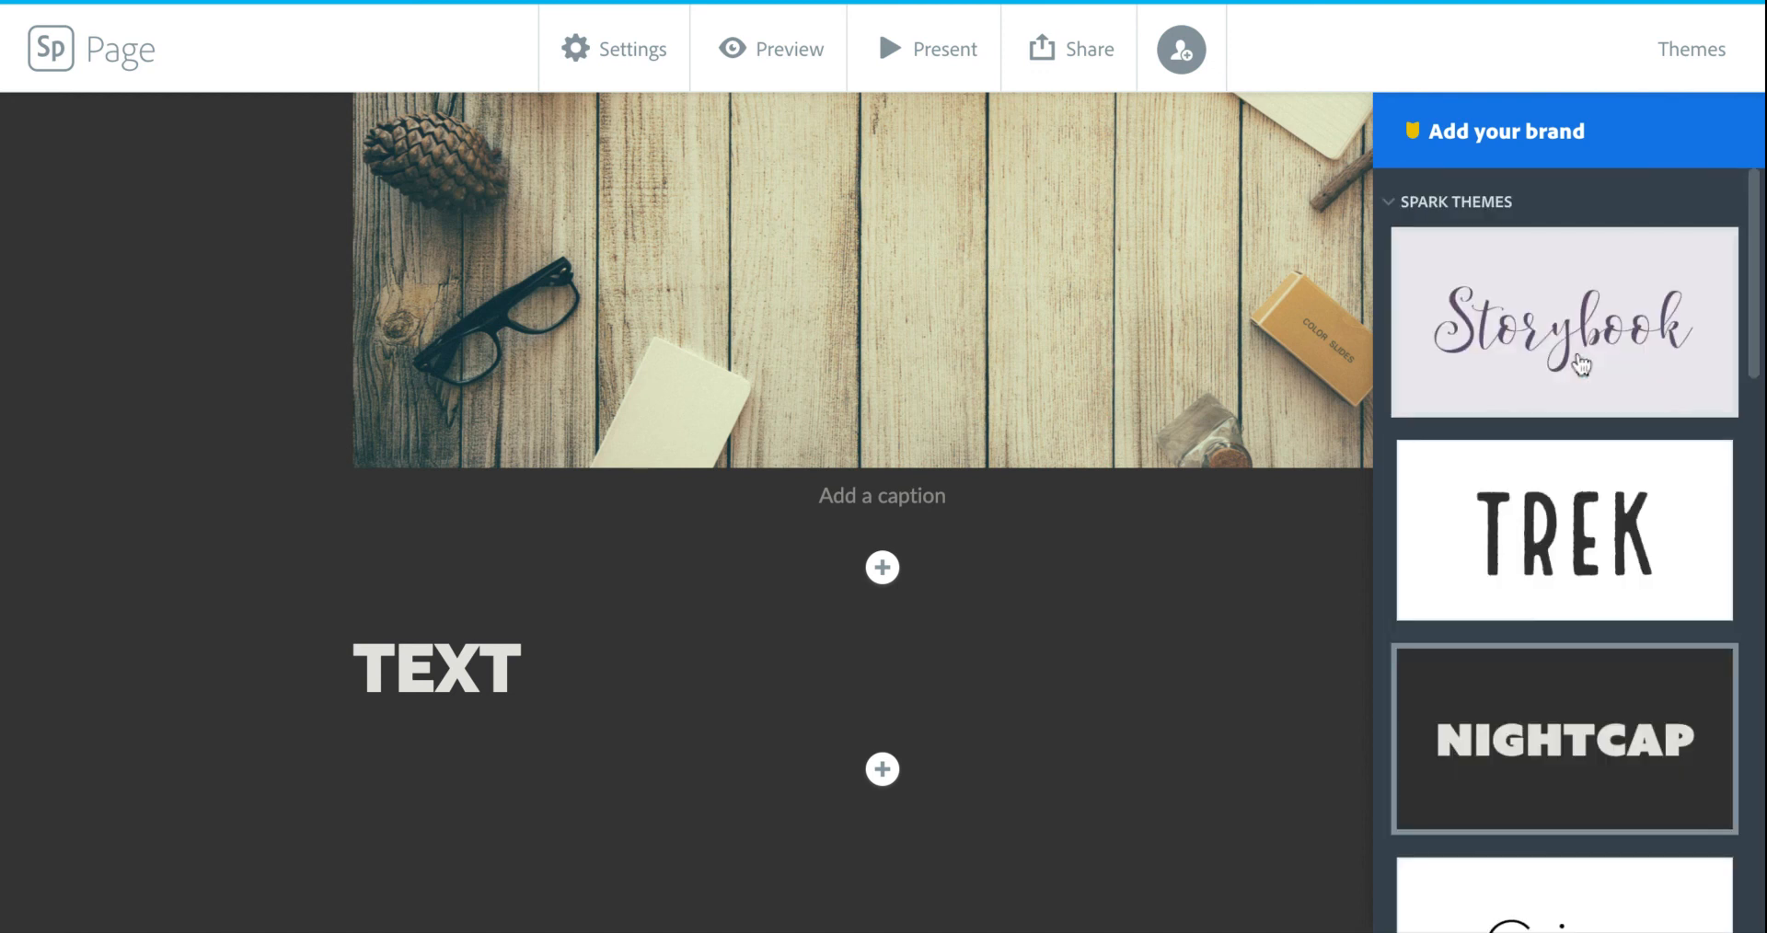
scroll(1580, 365, "down", 10)
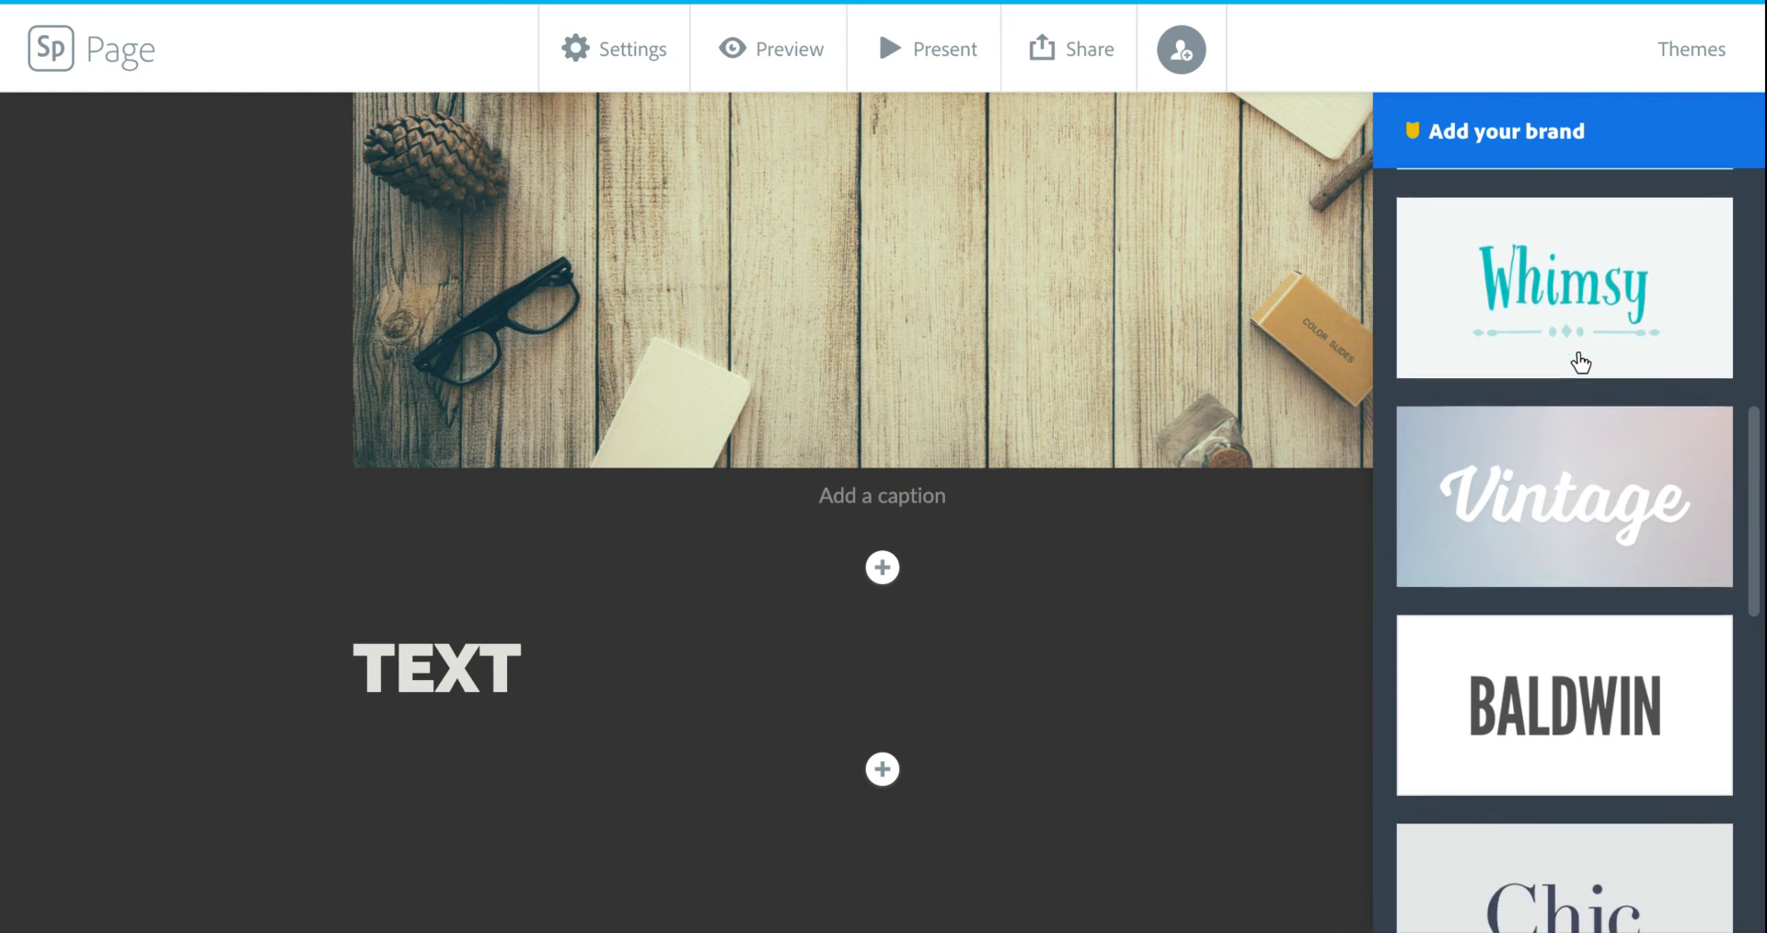
left_click(1575, 319)
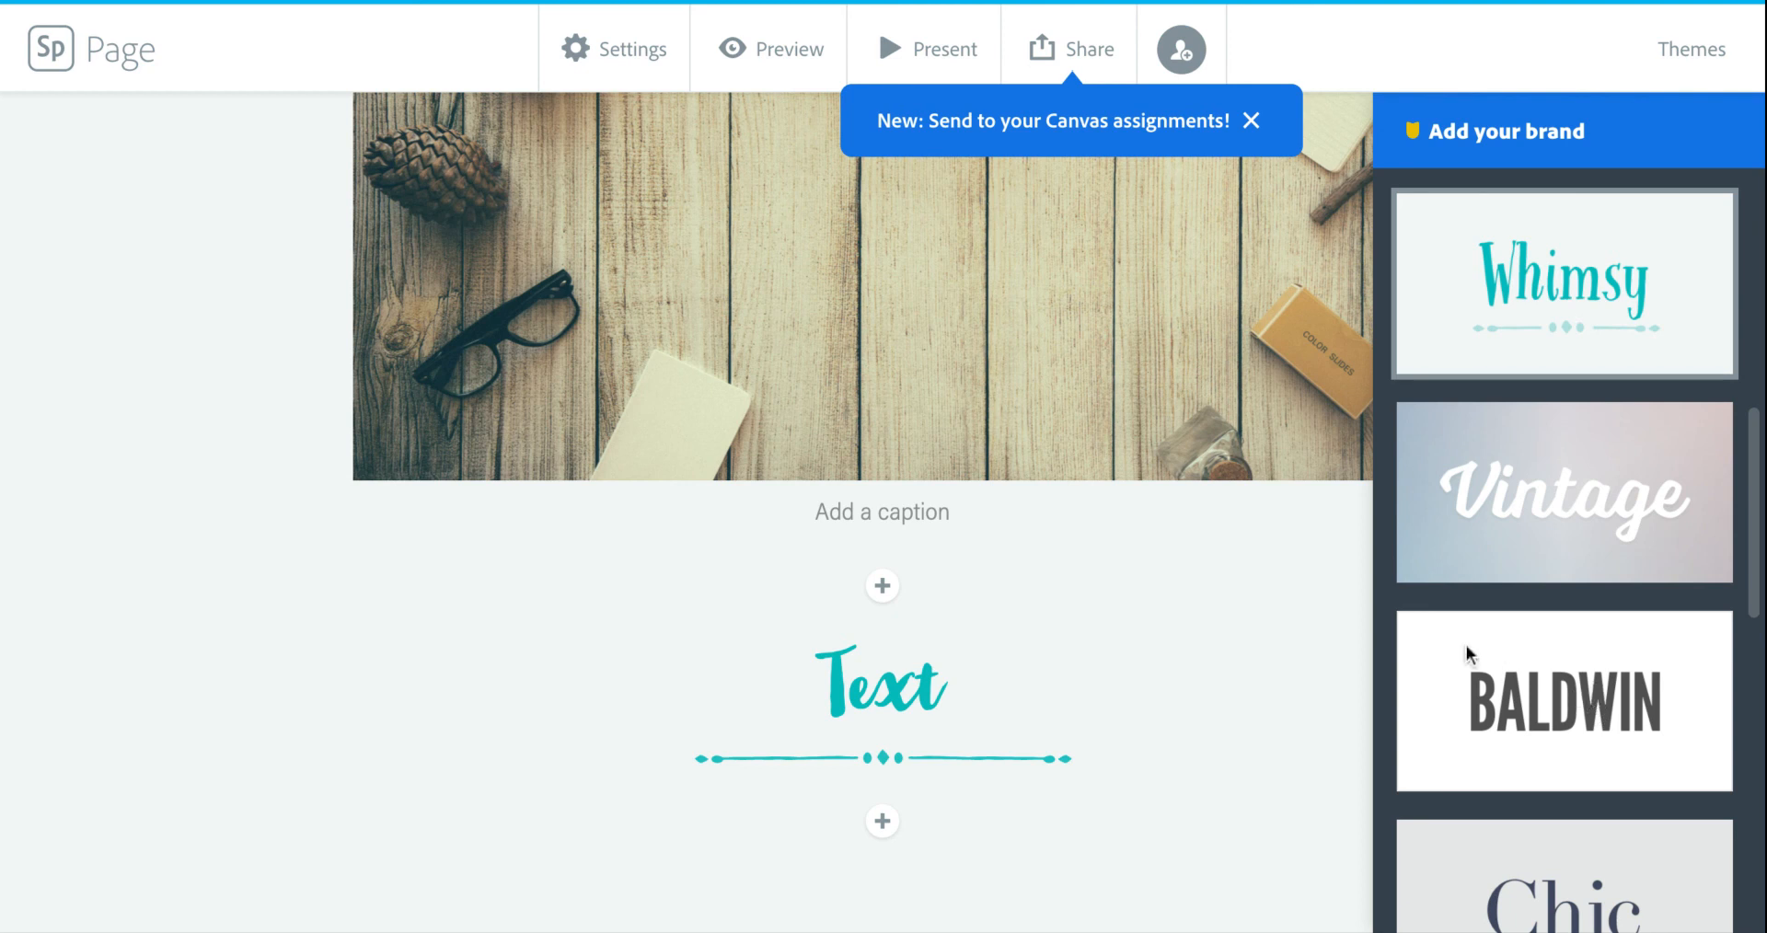
View the page's sharing options, including Send to Canvas, and close them
left_click(1071, 63)
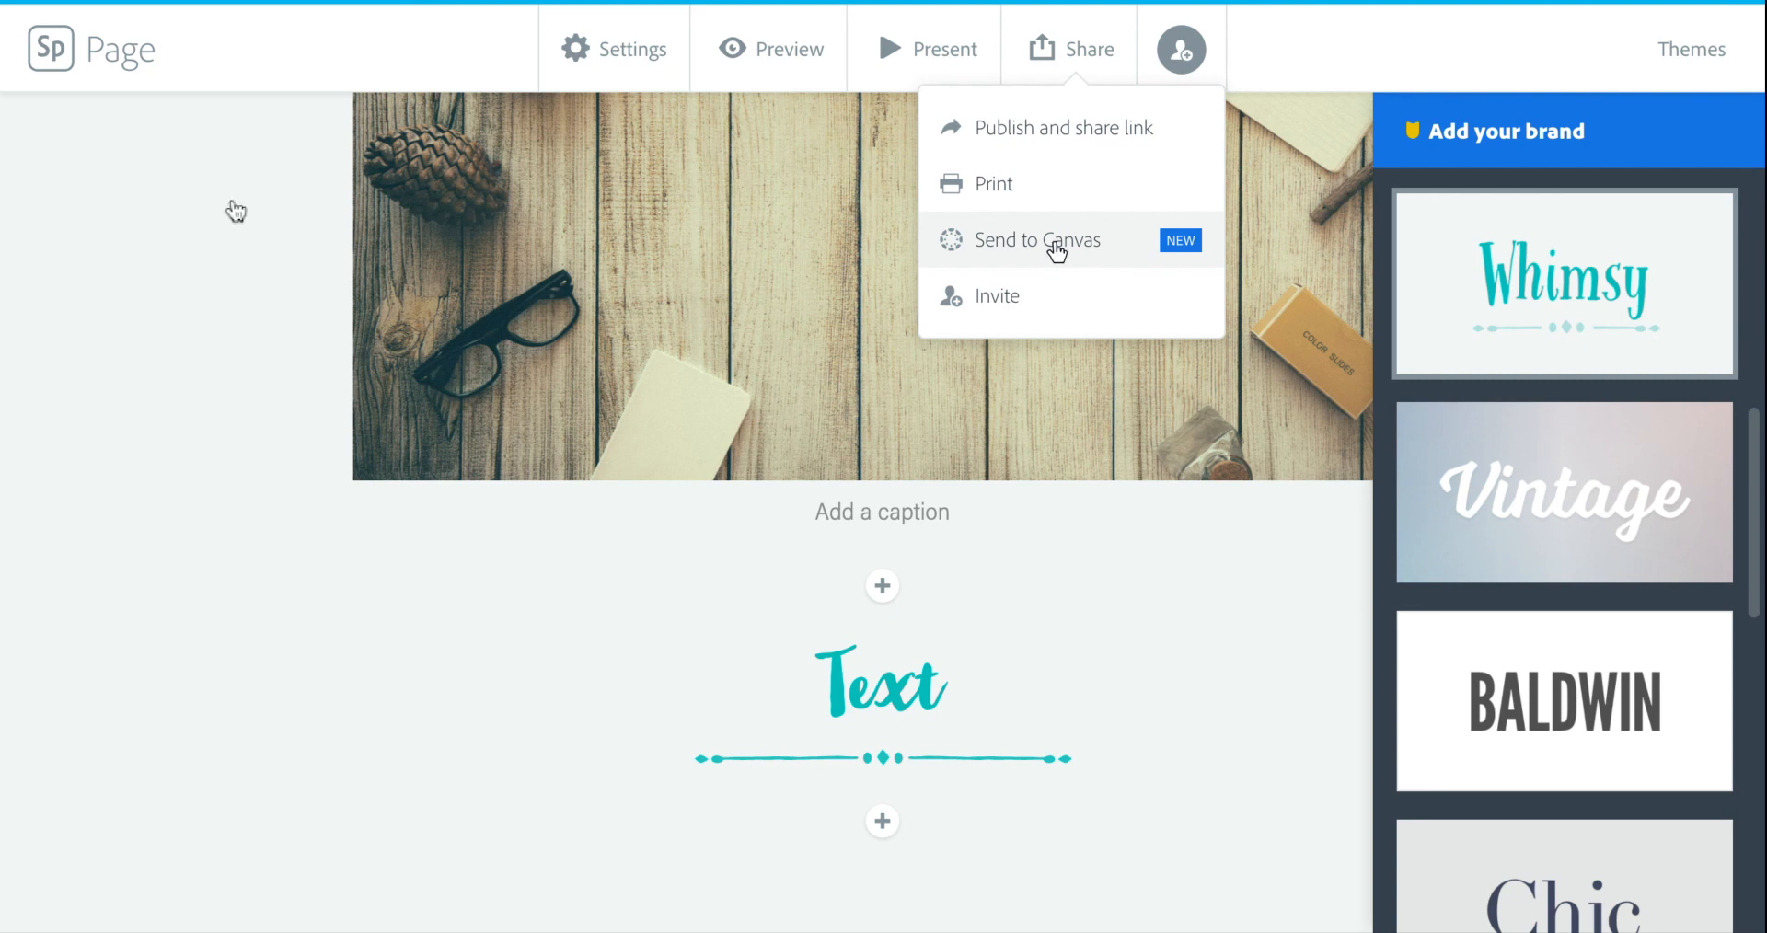
left_click(50, 55)
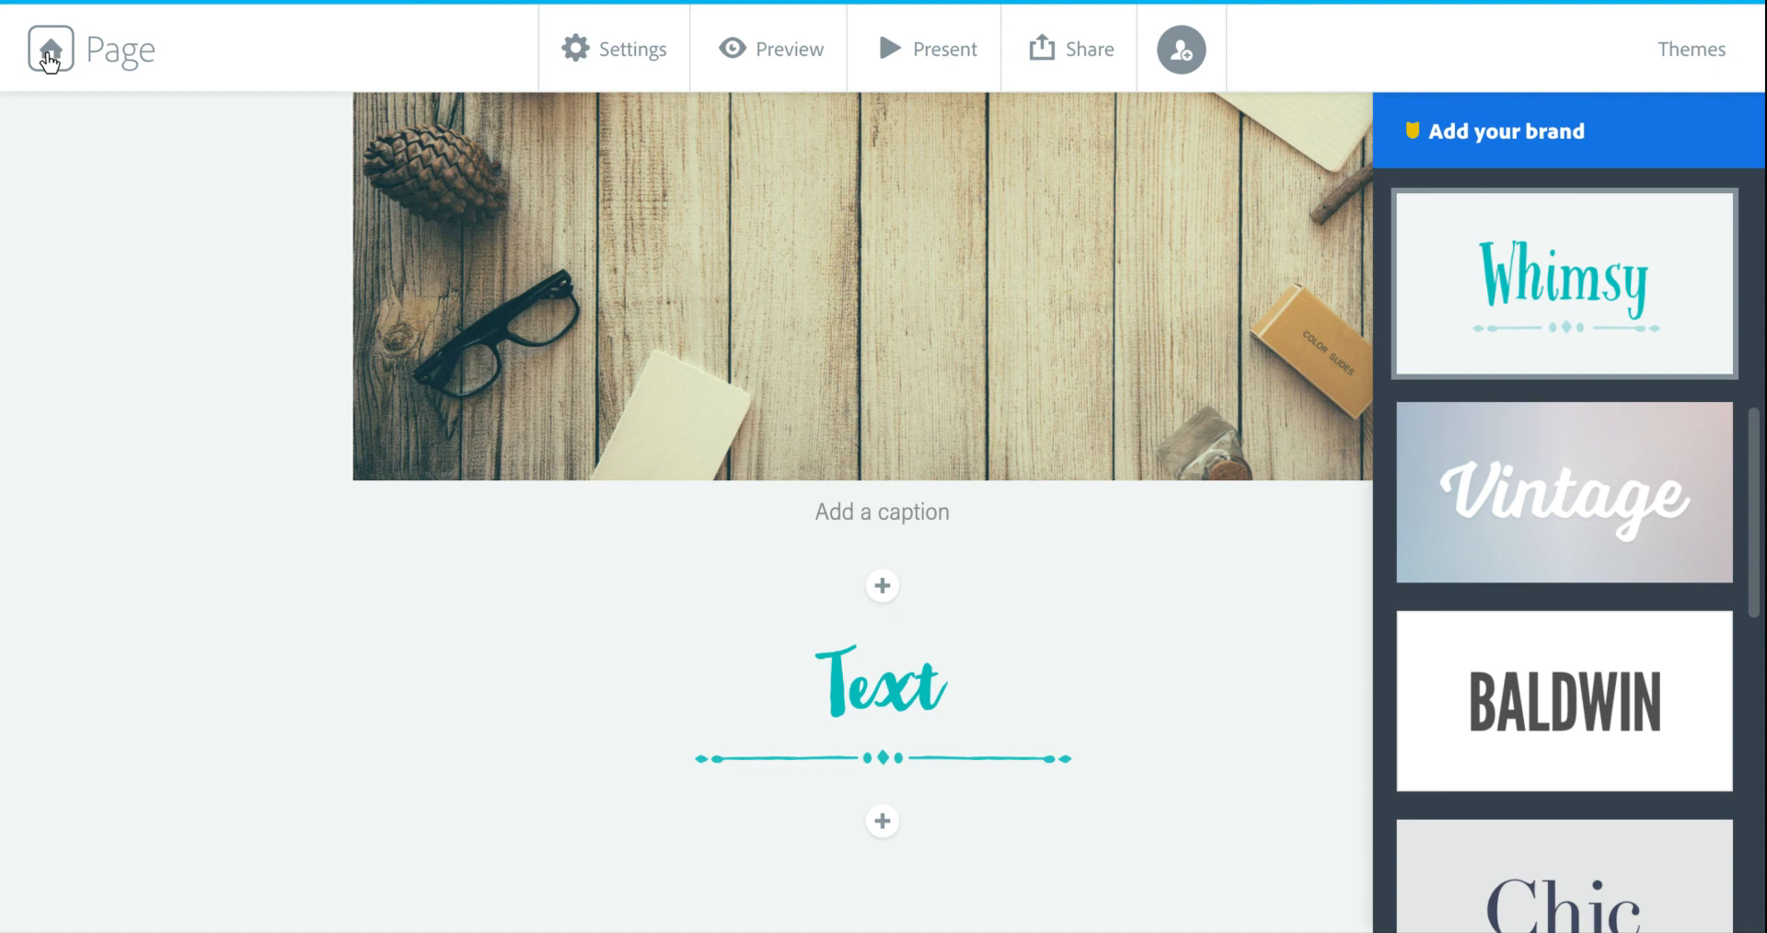
Return to the Spark home page and bring up the project types available for a new project
left_click(50, 55)
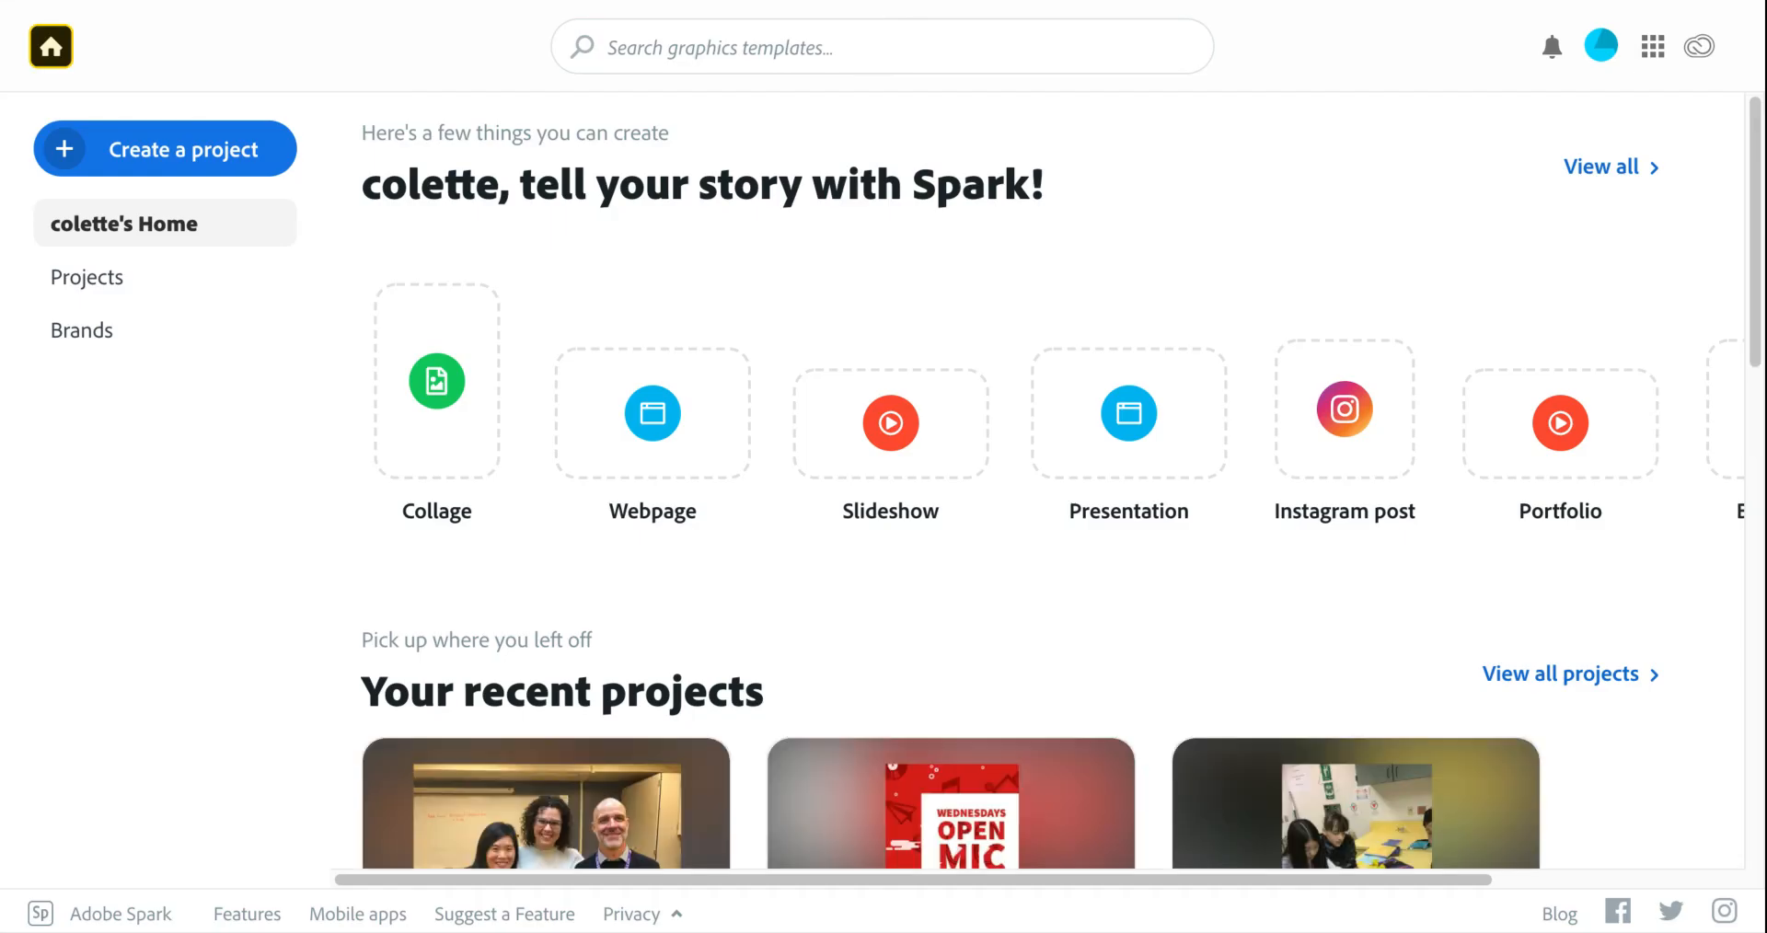
left_click(184, 163)
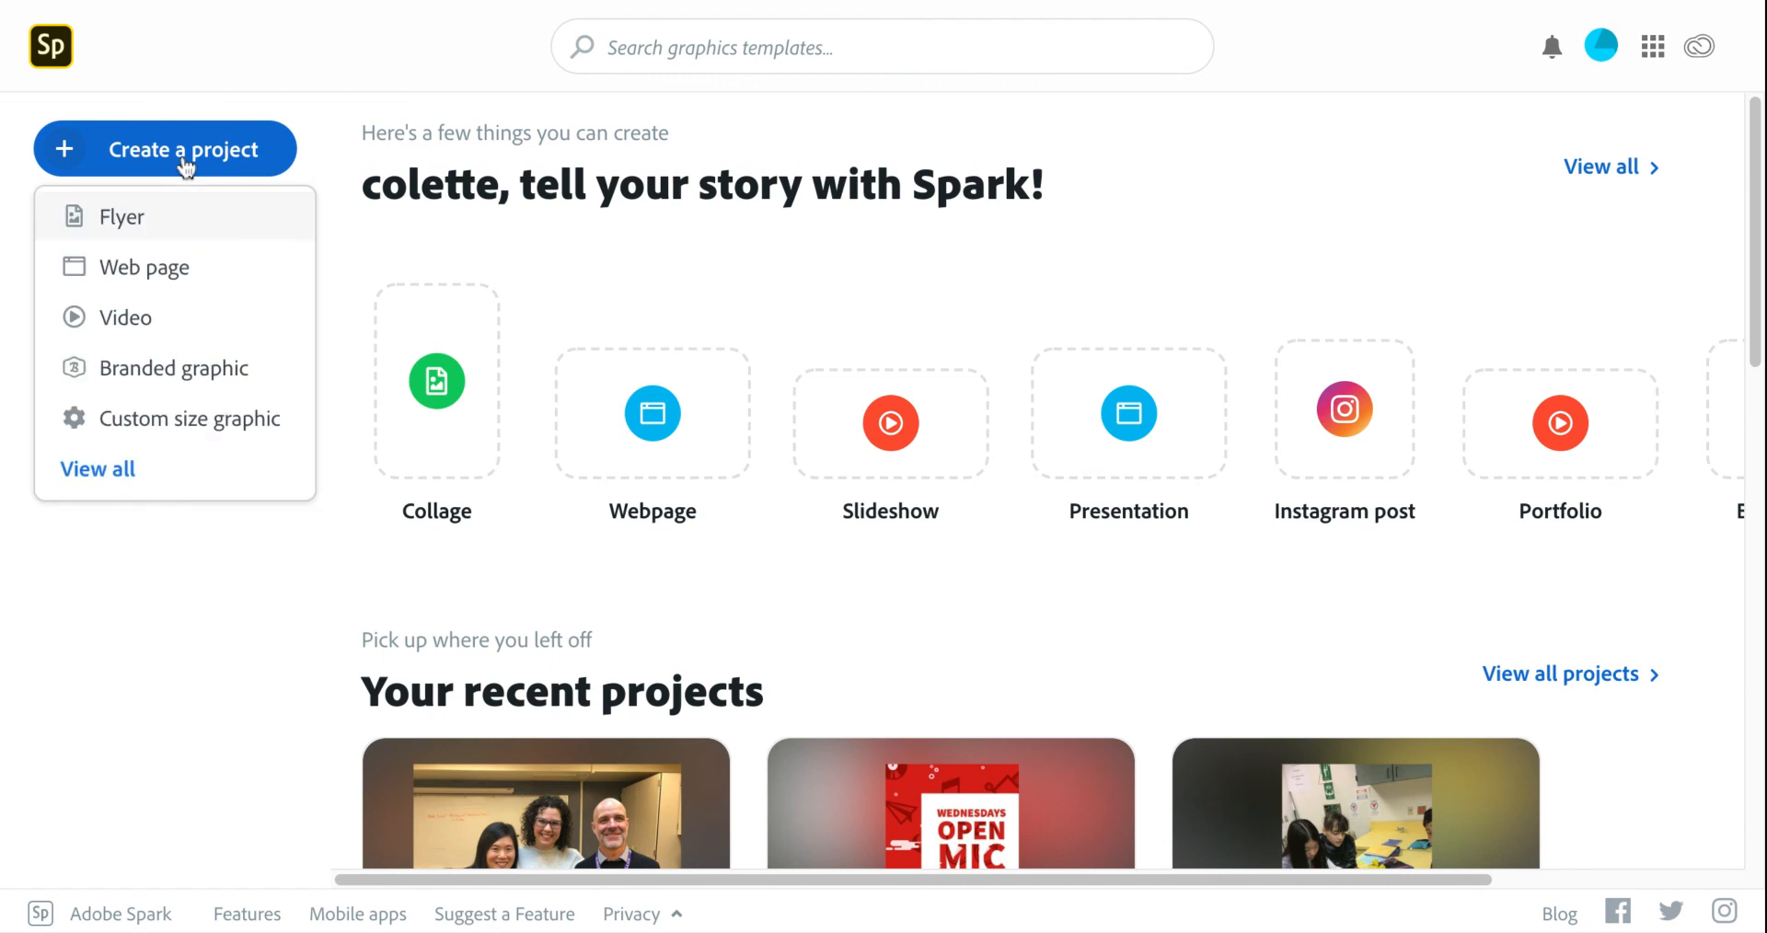